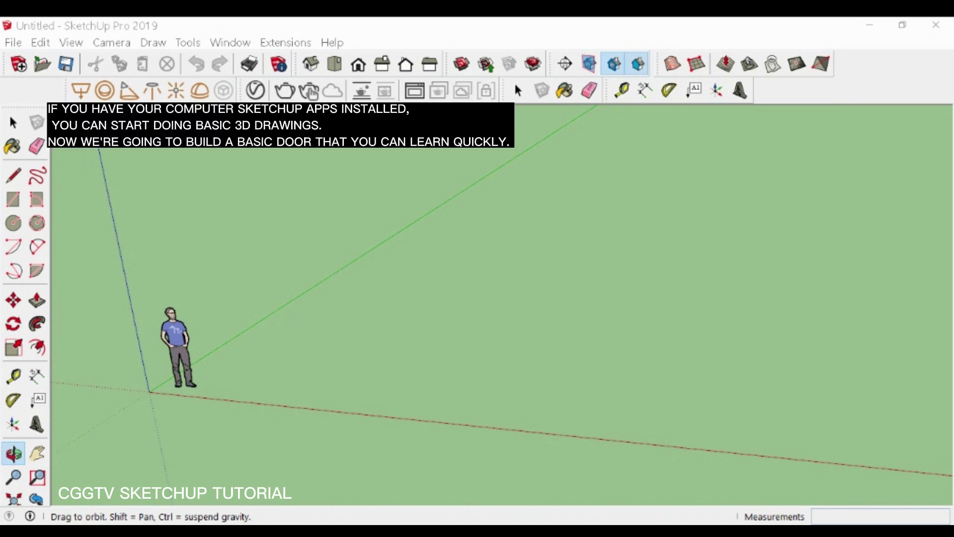
- Draw a 1 m by 0.15 m rectangle on the ground plane
left_click_drag(445, 396, 341, 456)
key("space")
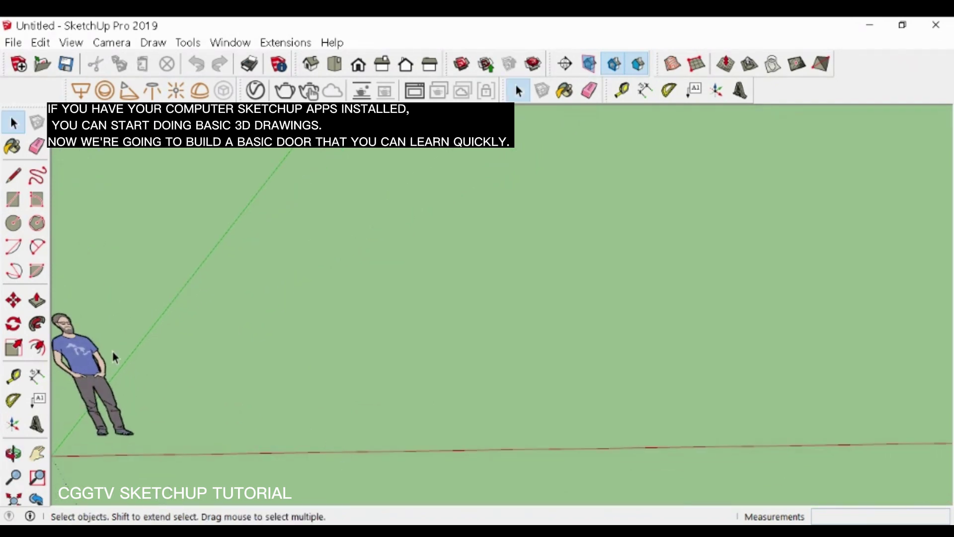
left_click(13, 199)
scroll(332, 362, "up", 2)
left_click(325, 368)
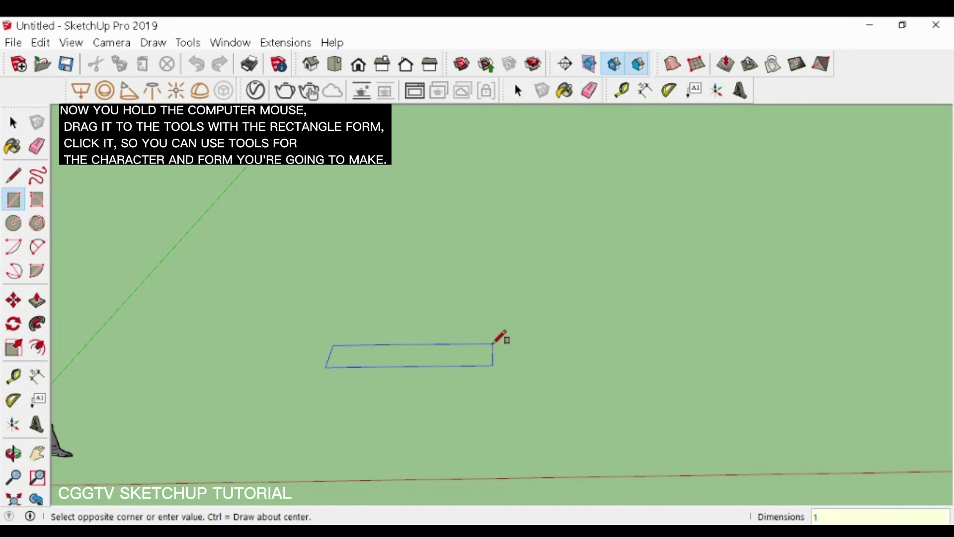
type(",.15")
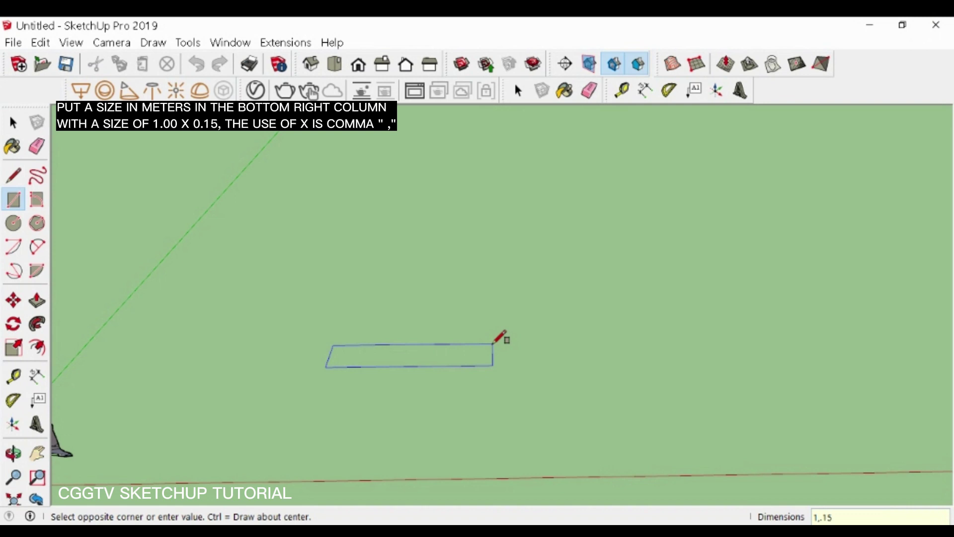
key("Return")
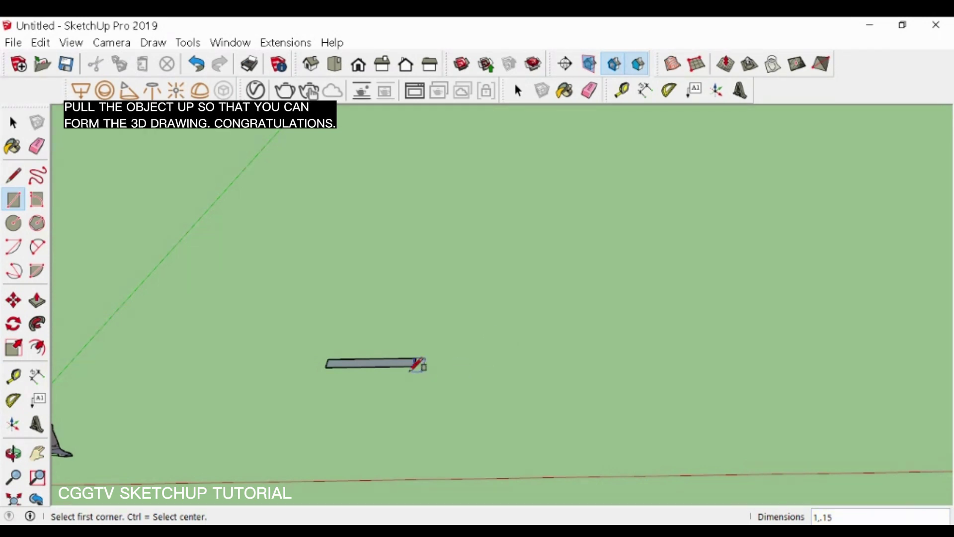
- Extrude the rectangle upward 2.15 m into an upright door block
key("p")
left_click_drag(396, 369, 368, 275)
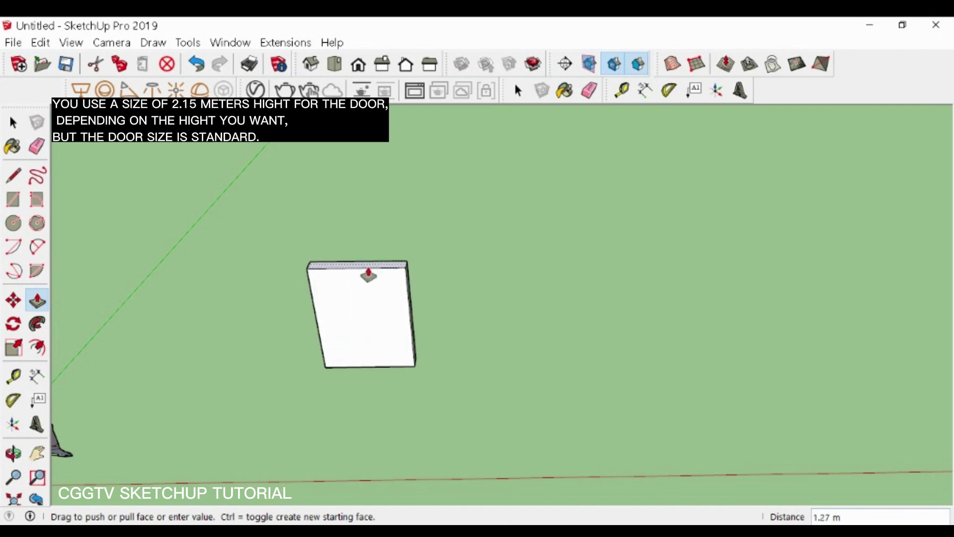
type("2.15")
key("Return")
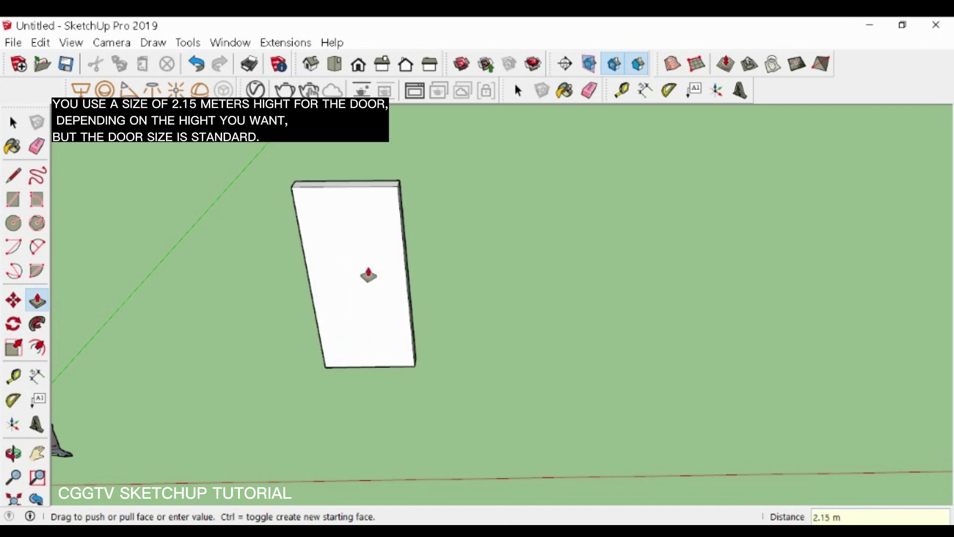
- Offset the outline of the block's large front face inward by 0.05 m to mark the jamb
scroll(347, 228, "up", 3)
middle_click_drag(372, 255, 302, 256)
key("space")
left_click(39, 347)
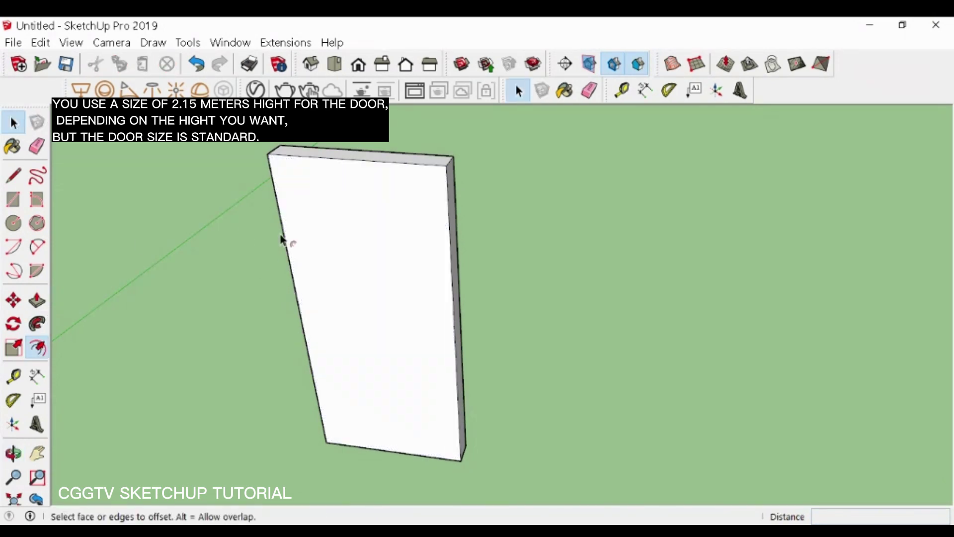
left_click(300, 200)
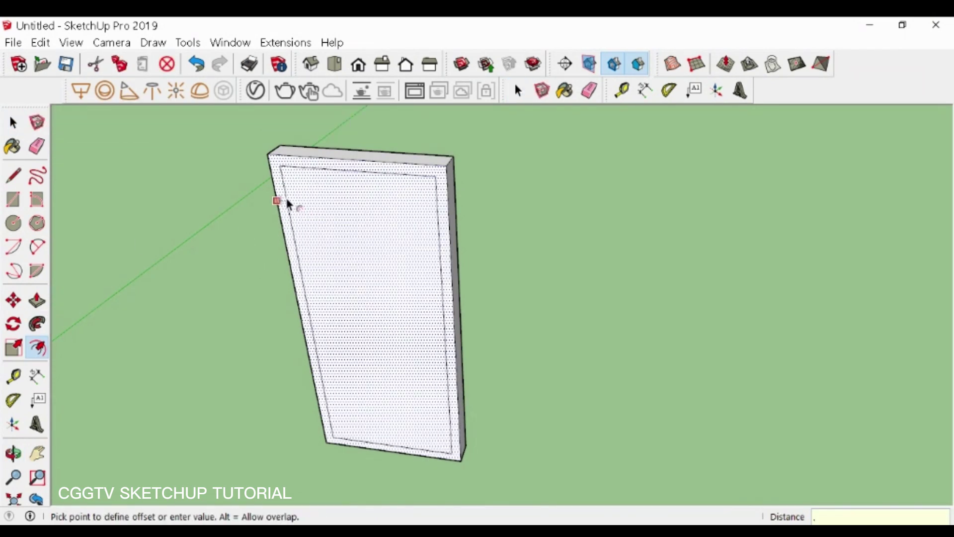
type(".05")
key("Return")
- Push the inner front face through the block's full thickness to open the door frame
key("space")
left_click(287, 204)
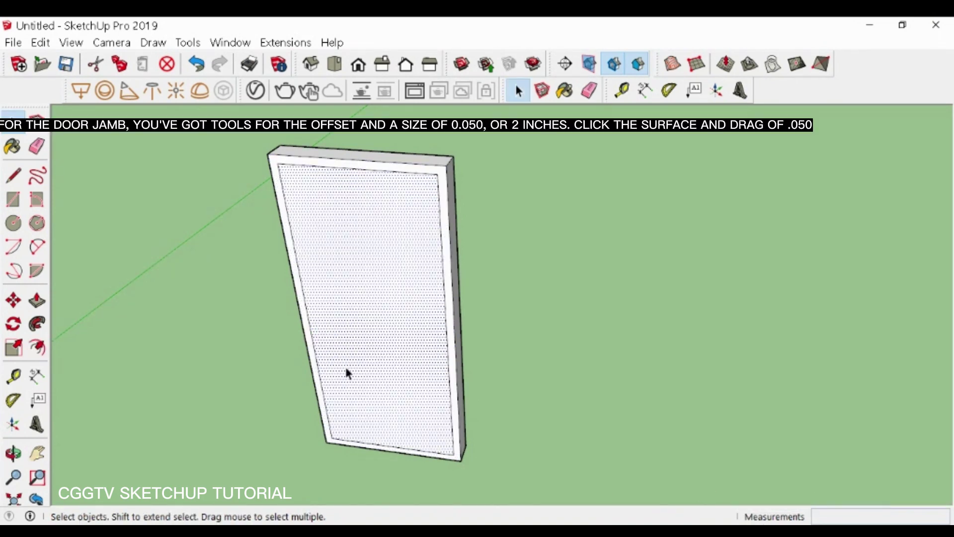
key("p")
mouse_move(345, 367)
left_mouse_down()
mouse_move(353, 375)
mouse_move(349, 356)
left_mouse_up()
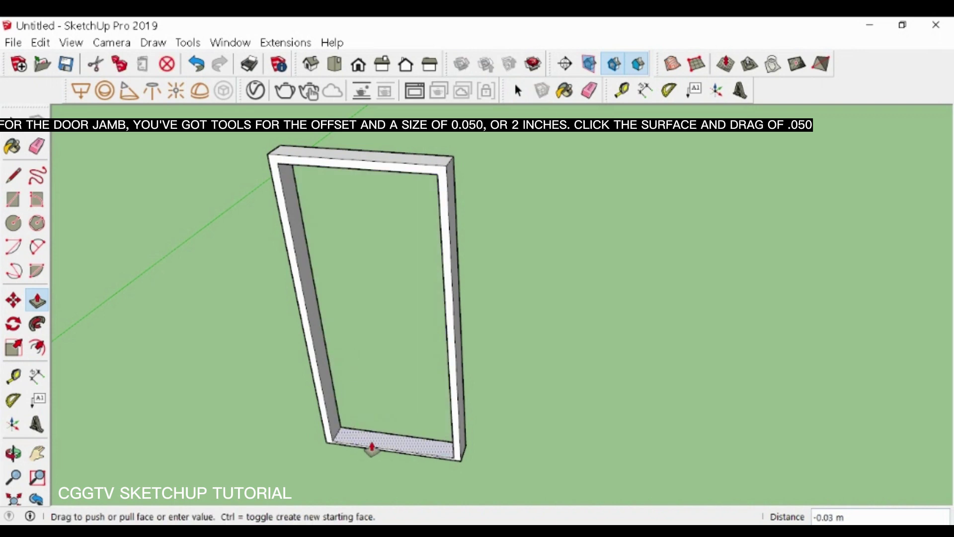
- Erase the threshold piece between the two legs of the frame
key("e")
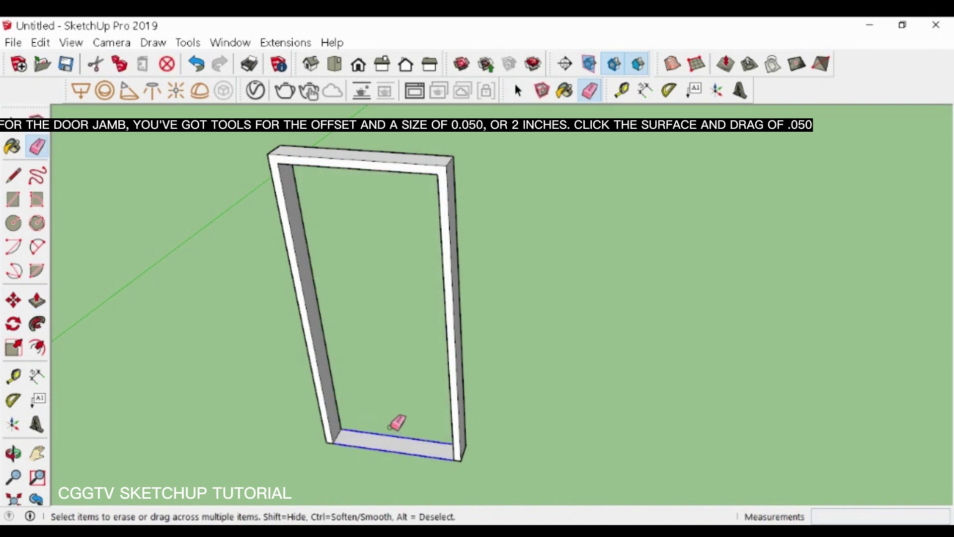
left_click(391, 429)
scroll(369, 287, "down", 3)
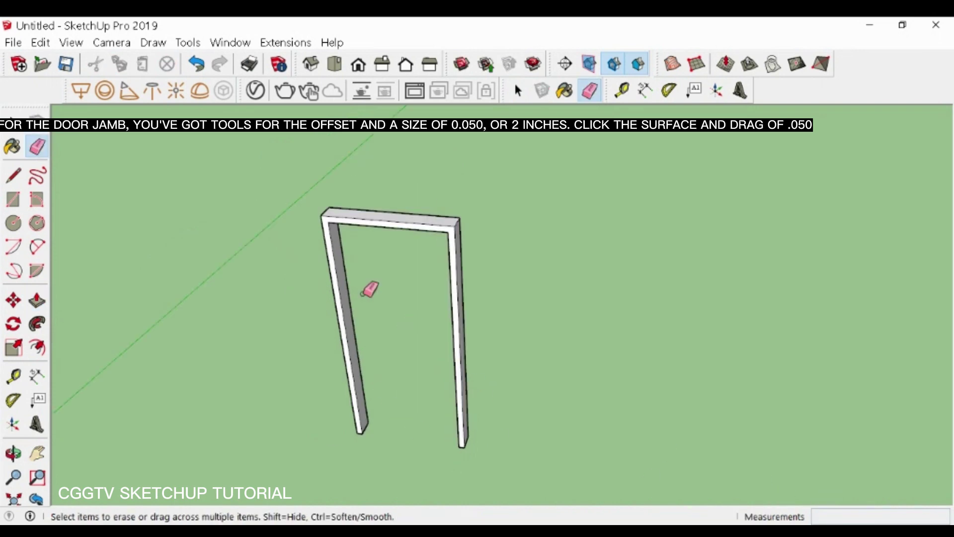
- Select the entire door jamb, make it a group, and deselect it
key("space")
left_click_drag(308, 165, 494, 446)
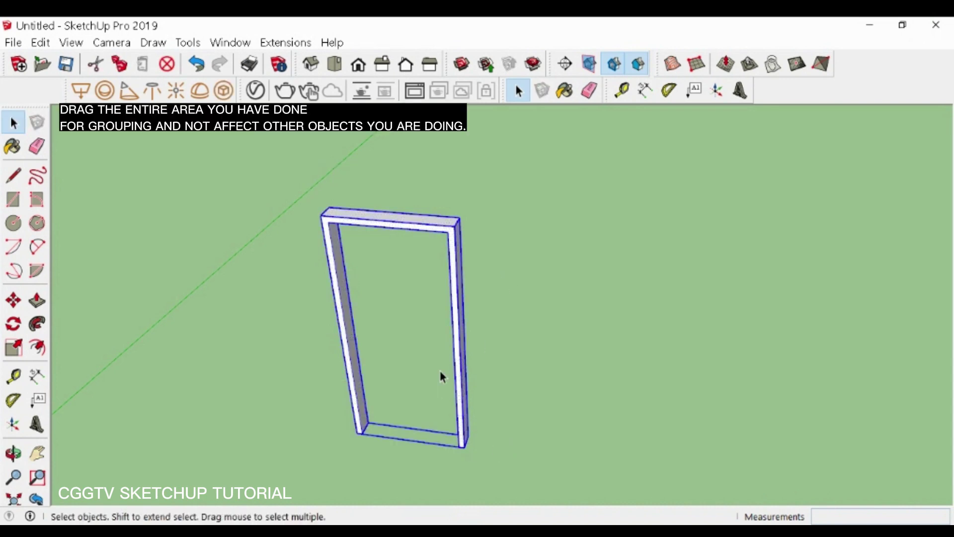
scroll(329, 398, "up", 1)
scroll(404, 330, "down", 2)
scroll(492, 383, "up", 1)
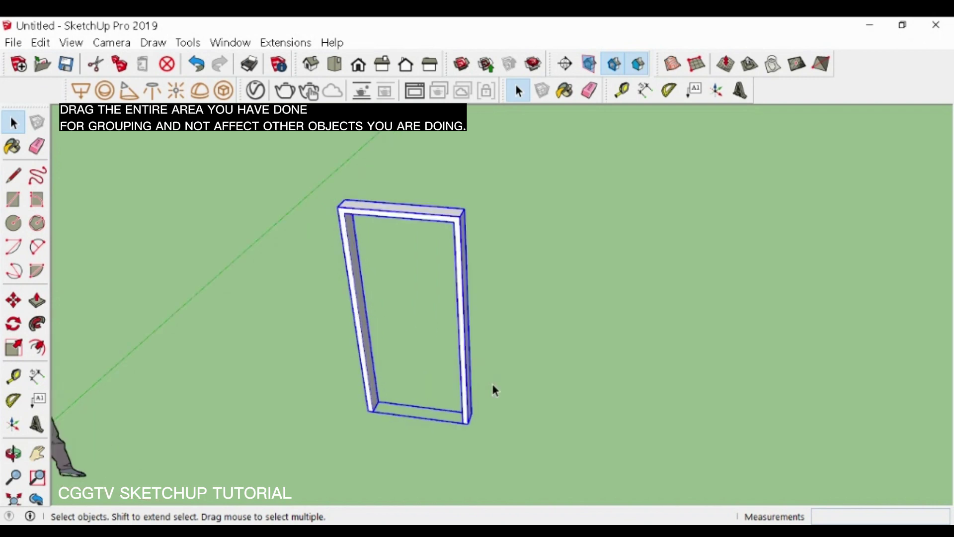
scroll(491, 382, "down", 1)
scroll(479, 334, "up", 2)
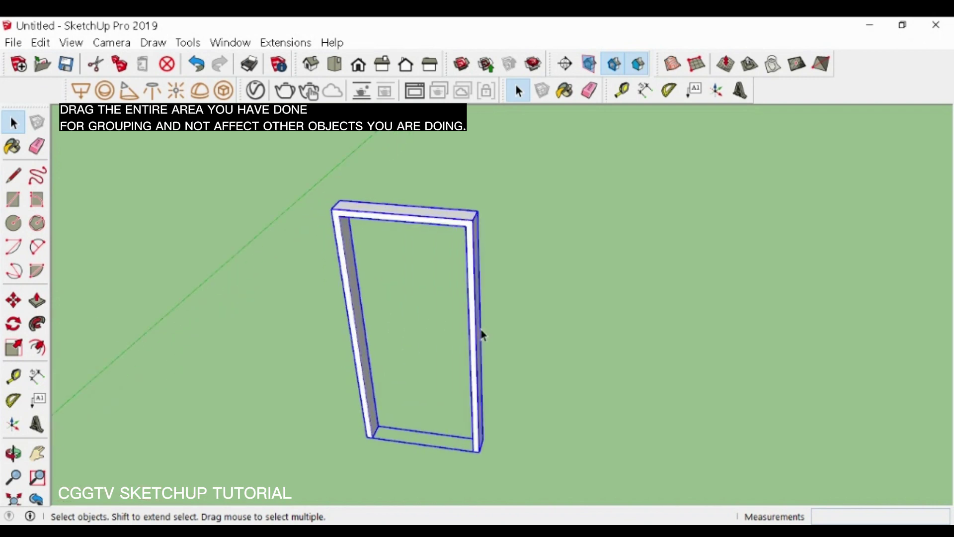
left_click(533, 385)
- Draw a rectangle filling the opening inside the jamb as the door face
left_click(14, 199)
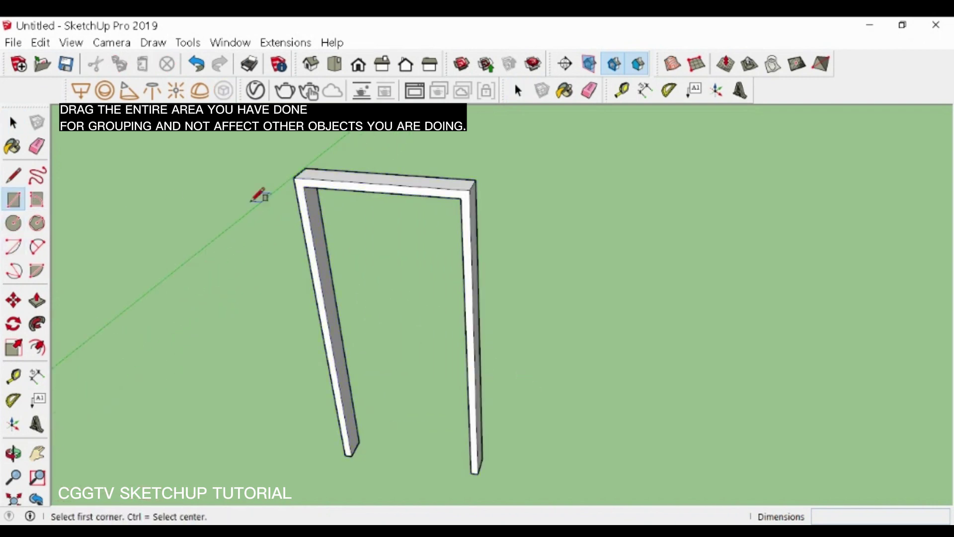
left_click(297, 192)
left_click(473, 468)
scroll(416, 316, "up", 3)
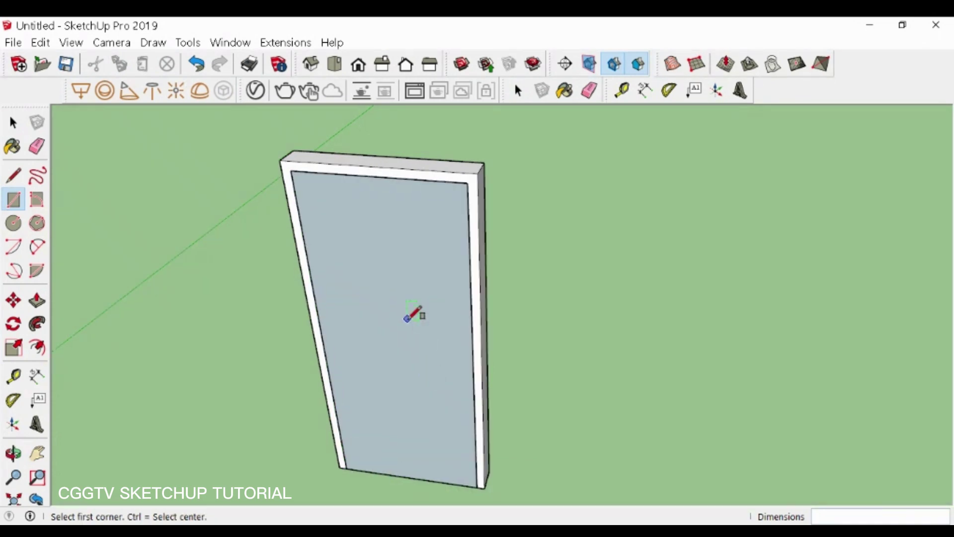
- Extrude the door face outward about 0.05 m to give the door panel its thickness
key("o")
scroll(424, 314, "down", 5)
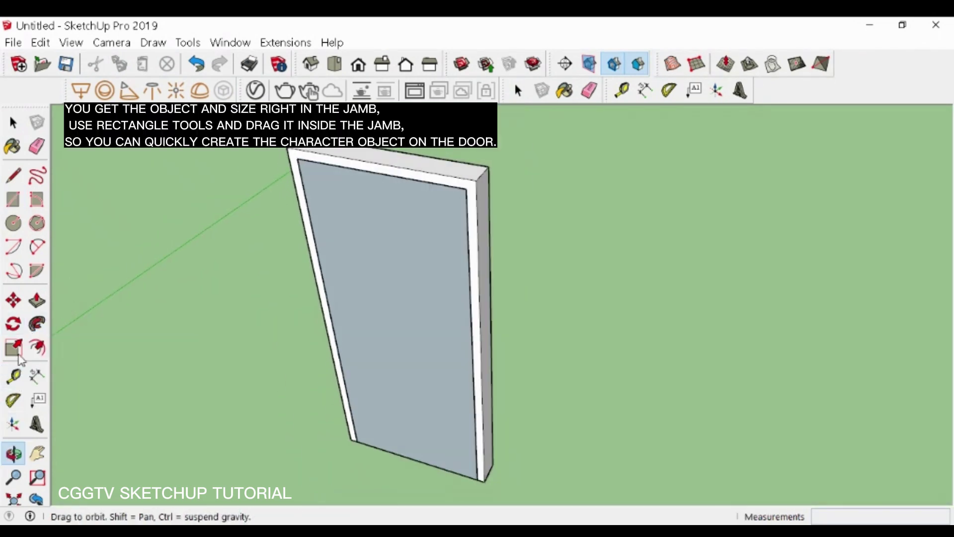
key("p")
left_click(401, 320)
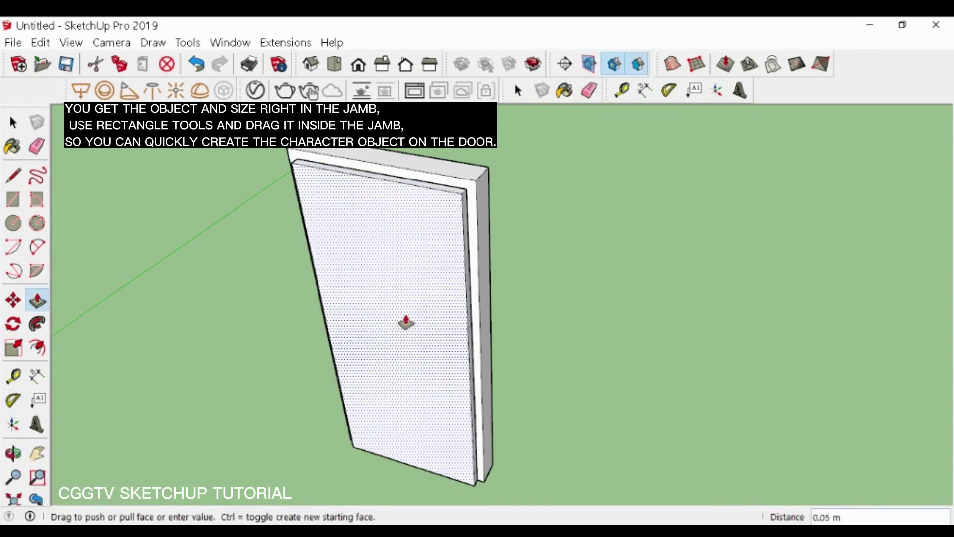
left_click(405, 320)
key("space")
scroll(389, 315, "down", 2)
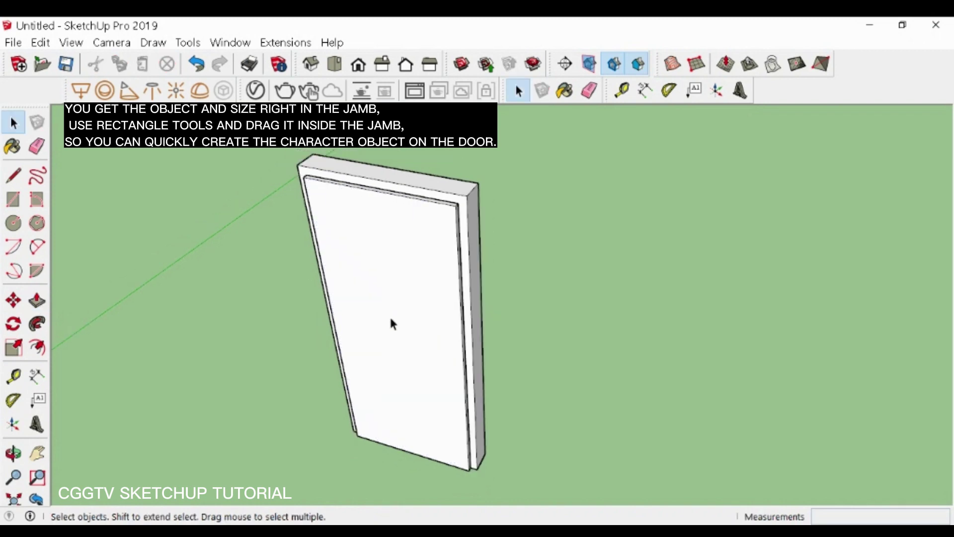
- Select the door panel without the jamb and move it about 2.28 m along the red axis
left_click_drag(304, 196, 491, 467)
scroll(412, 314, "down", 3)
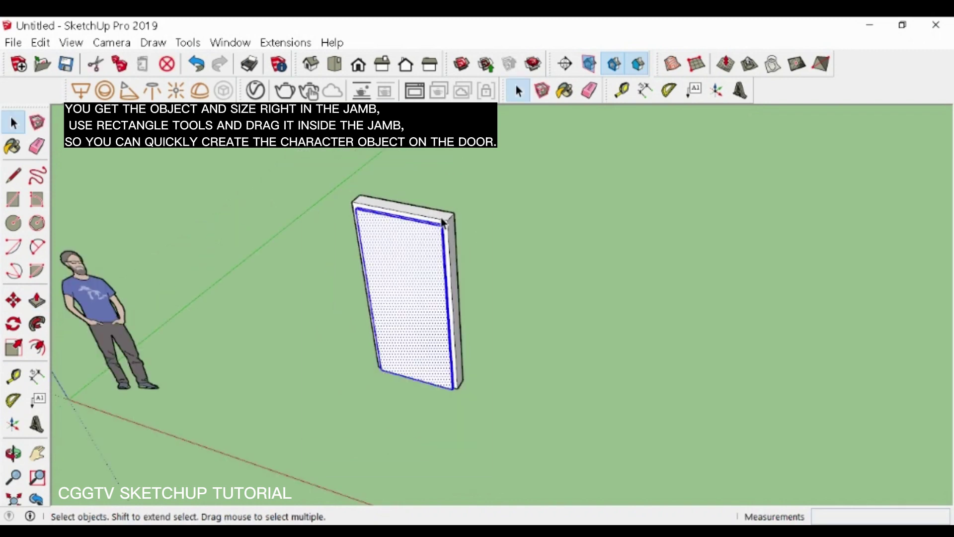
key("m")
left_click(413, 317)
left_click(566, 366)
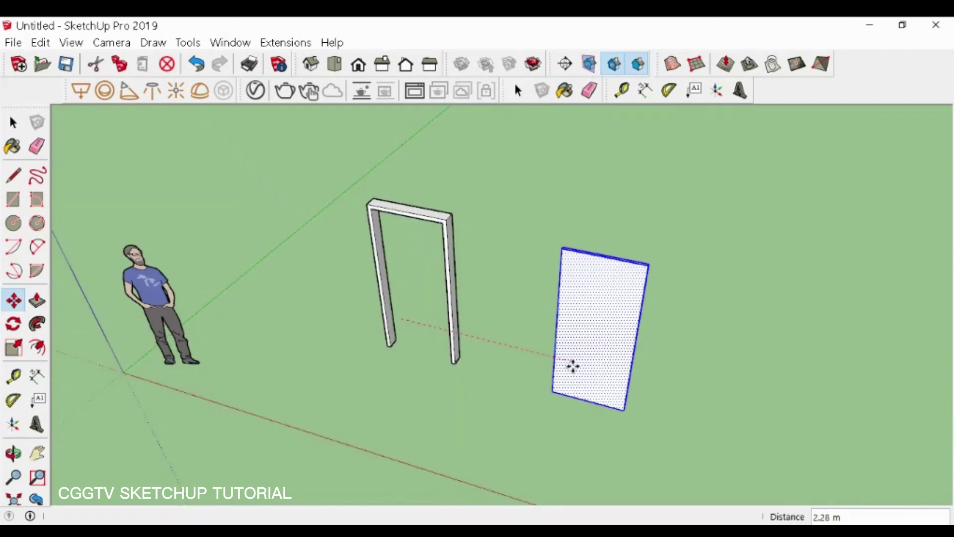
middle_click_drag(580, 348, 505, 267)
key("space")
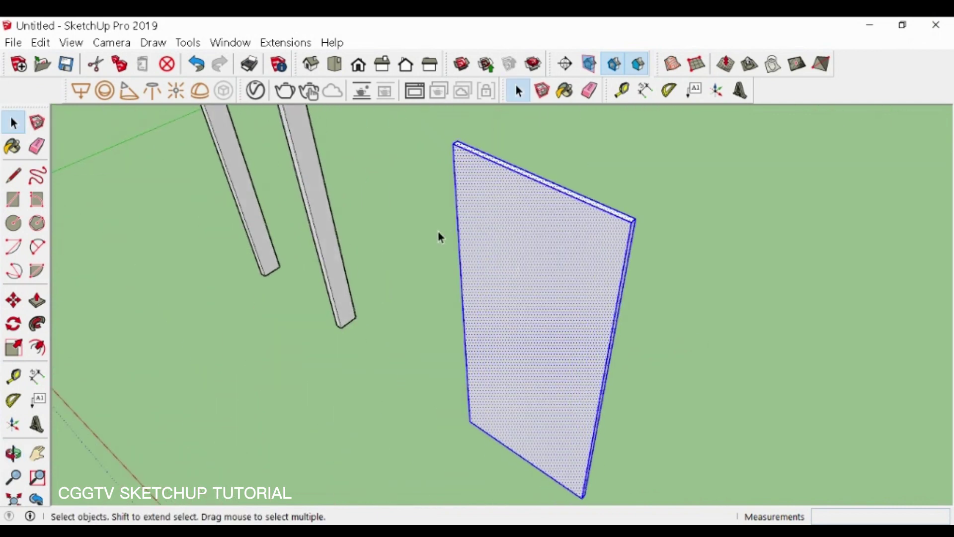
- Offset the outline of the detached door panel's large face inward to form a border
left_click(440, 232)
left_click(502, 205)
scroll(468, 206, "up", 3)
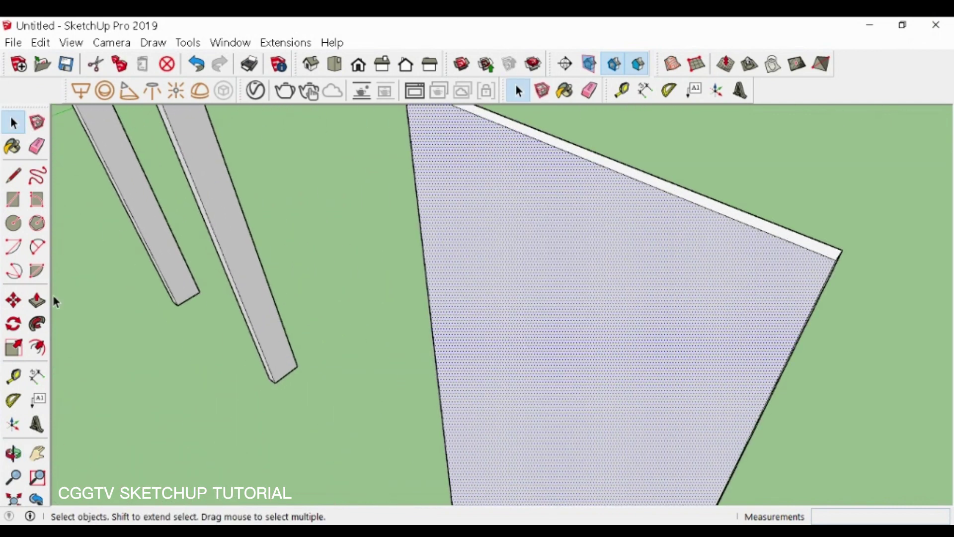
left_click(37, 347)
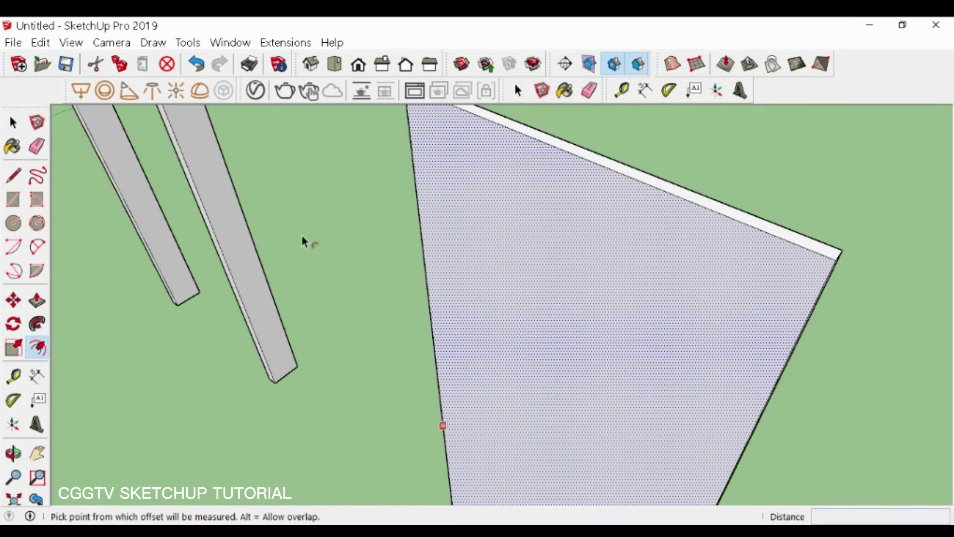
left_click(555, 161)
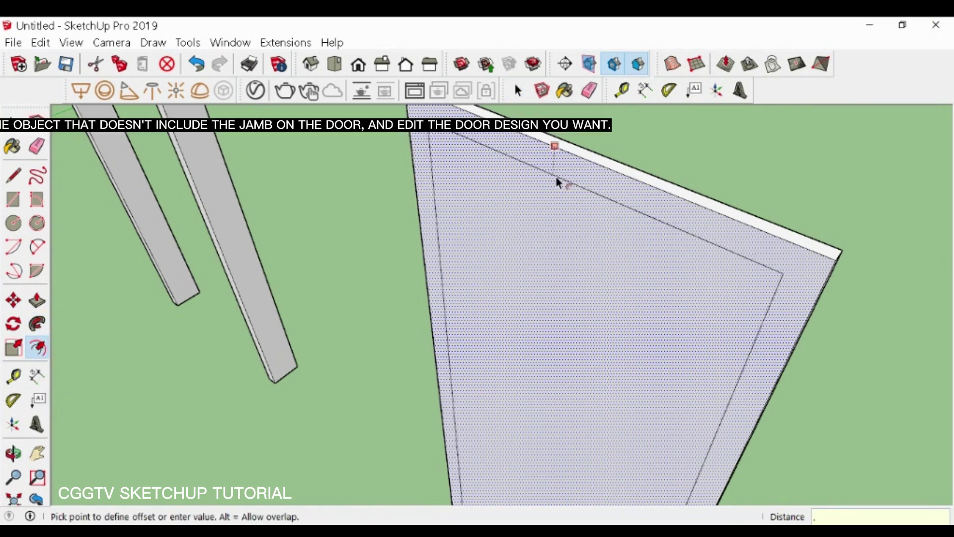
left_click(556, 176)
scroll(572, 191, "up", 4)
- Offset the inner panel outline inward about 0.01 m to create a narrow groove strip
key("space")
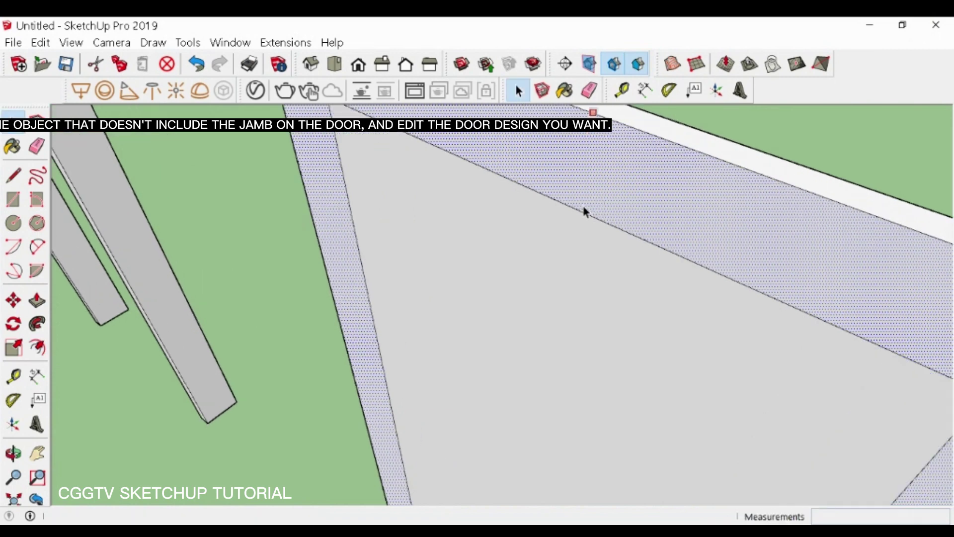
left_click(586, 226)
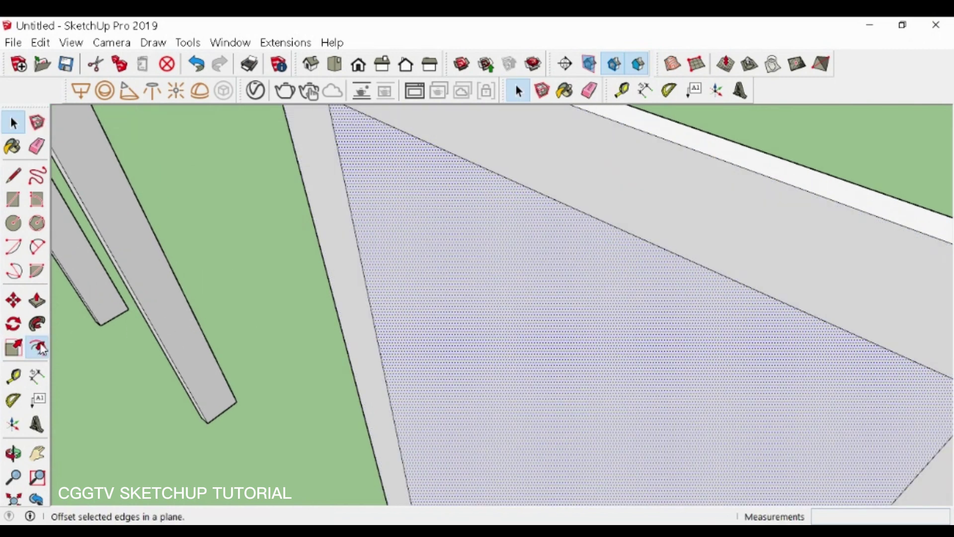
left_click(36, 347)
left_click(583, 220)
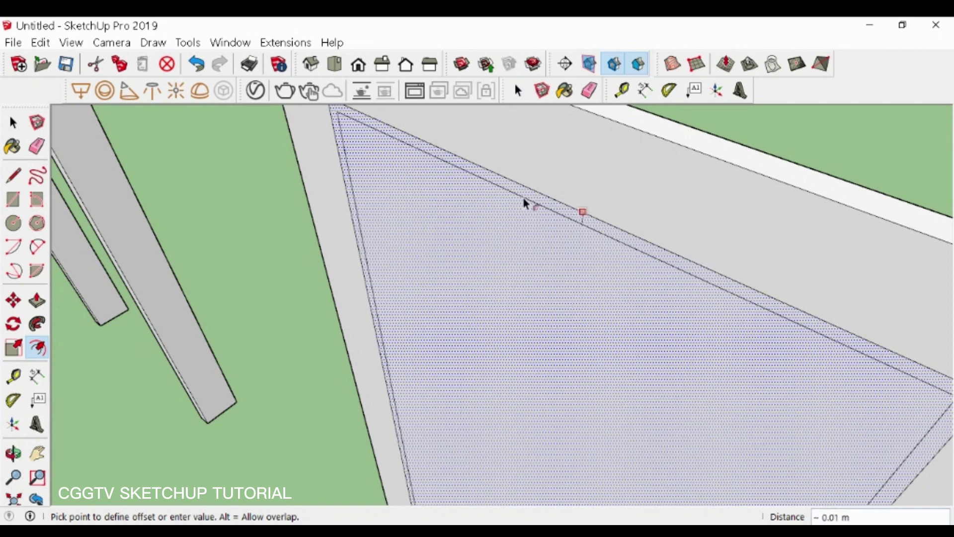
left_click(523, 198)
scroll(527, 202, "up", 5)
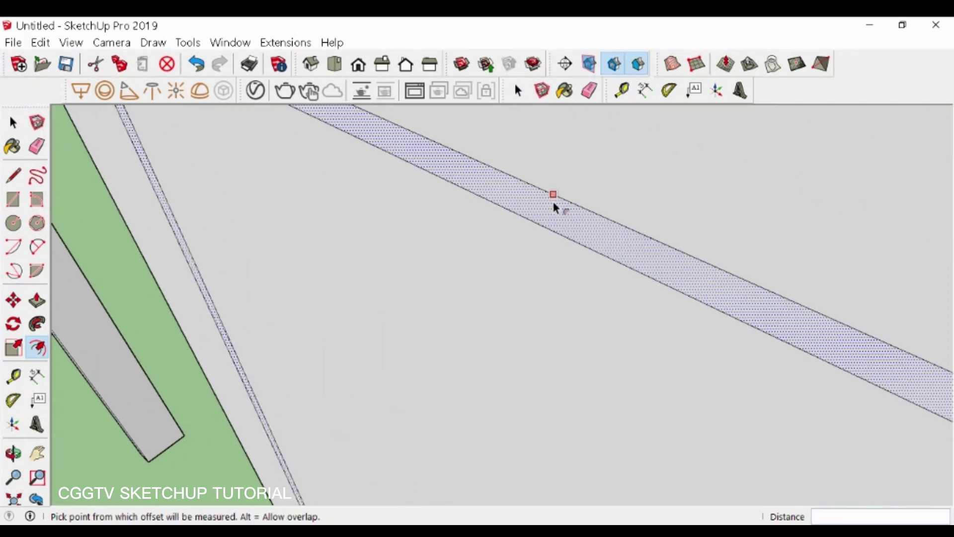
- Push the narrow strip about 0.01 m into the door panel to cut the groove
key("space")
key("p")
left_click(542, 224)
left_click(571, 229)
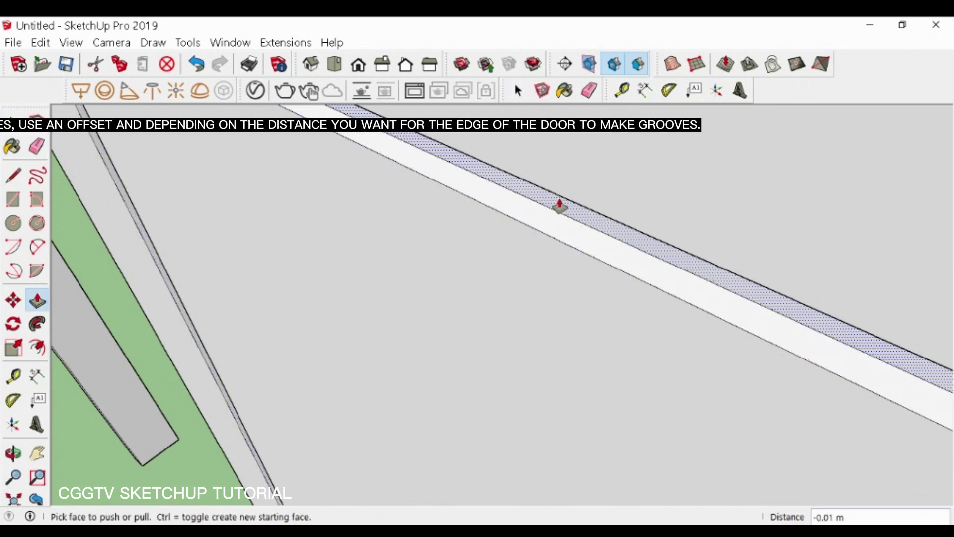
scroll(546, 182, "down", 4)
scroll(509, 200, "down", 8)
key("space")
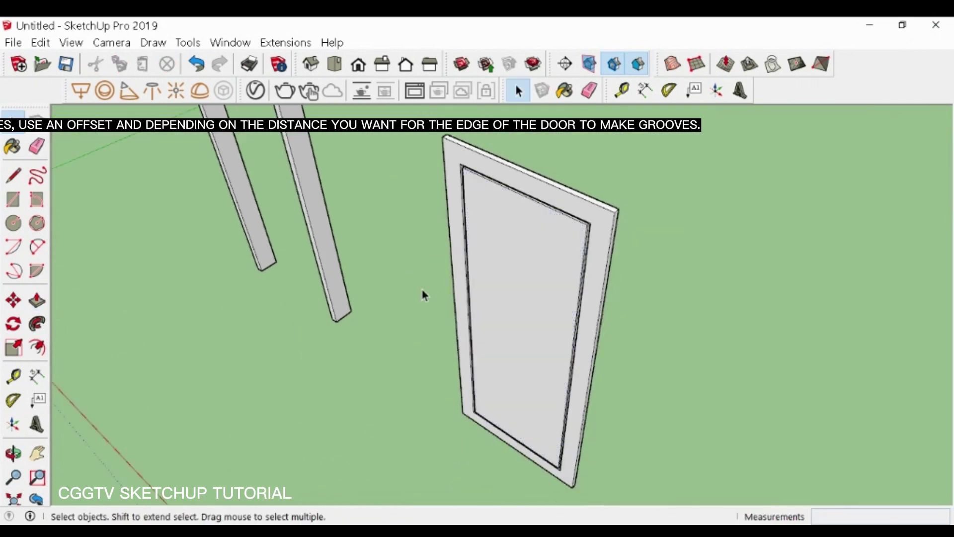
- Delete the door panel's plain back face and group the remaining grooved panel
middle_click_drag(553, 254, 220, 275)
left_click(446, 307)
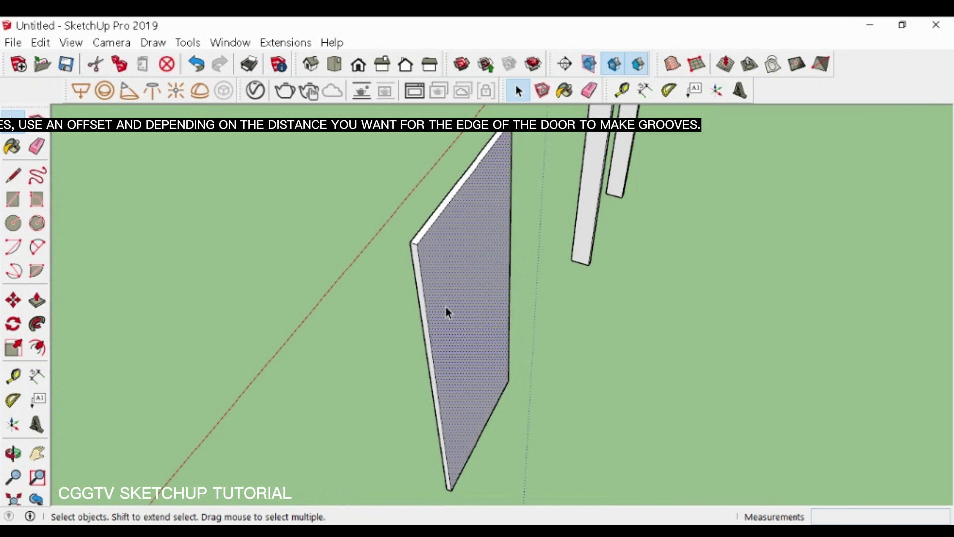
middle_click_drag(380, 288, 437, 171)
left_click_drag(428, 151, 619, 431)
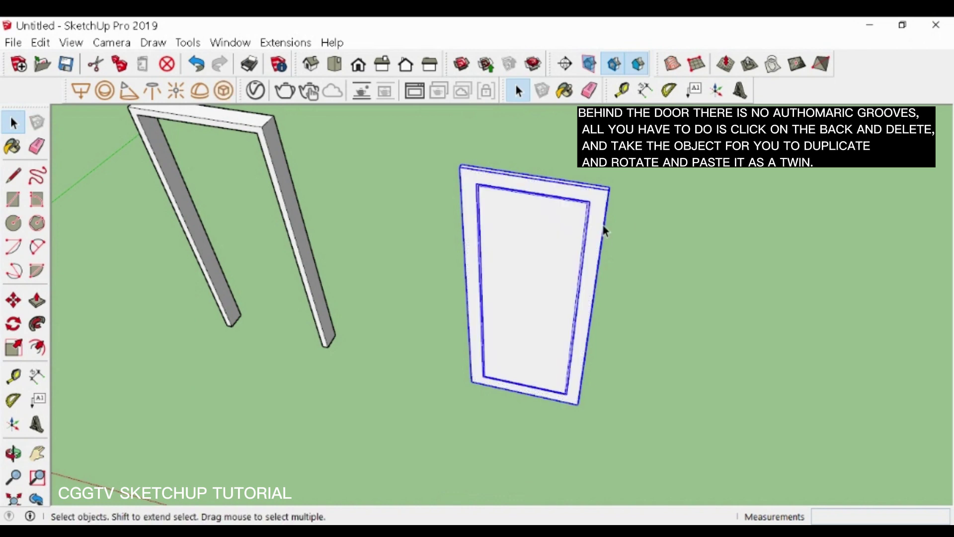
scroll(563, 187, "up", 4)
scroll(532, 188, "up", 3)
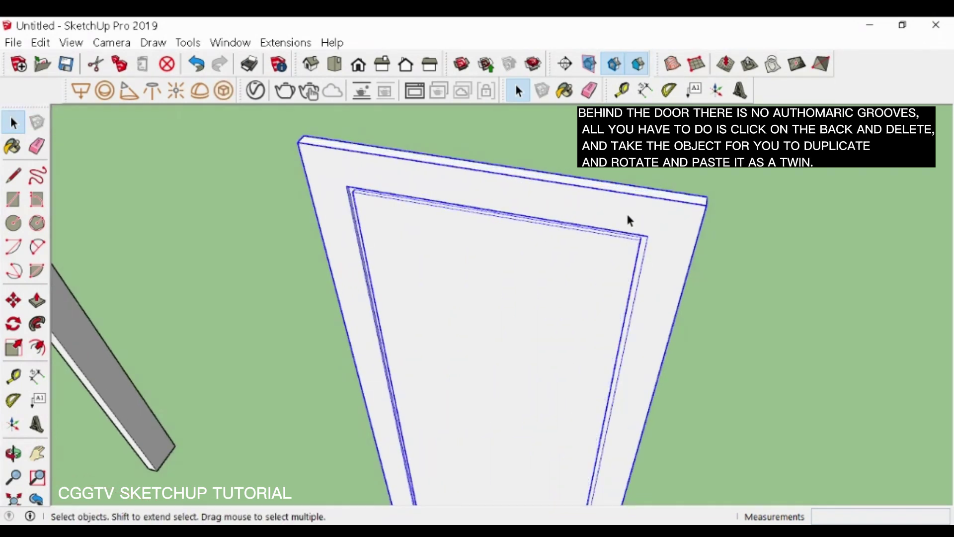
- Copy the grooved door panel about 0.42 m along the green axis, using its corner as the base point
scroll(631, 221, "down", 1)
middle_click_drag(635, 225, 330, 306)
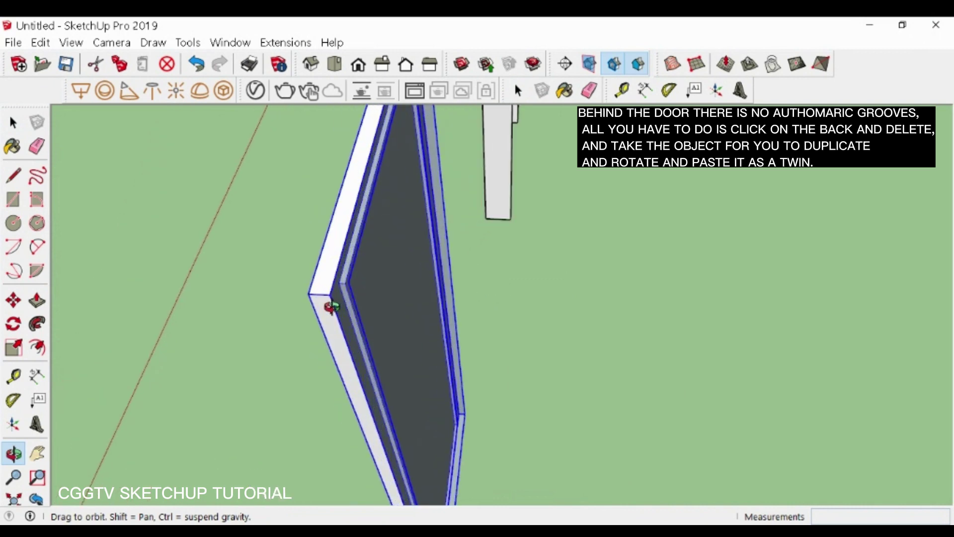
key("m")
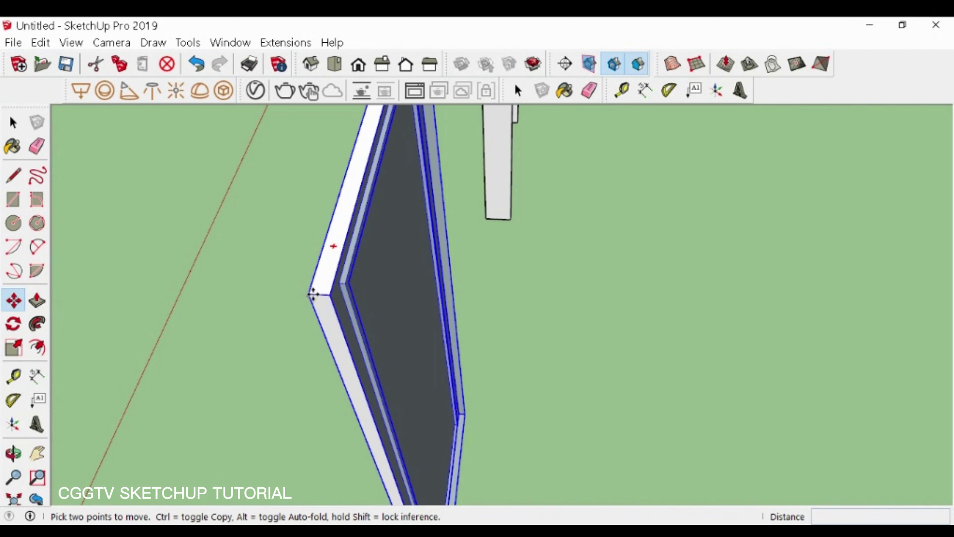
left_click(309, 293)
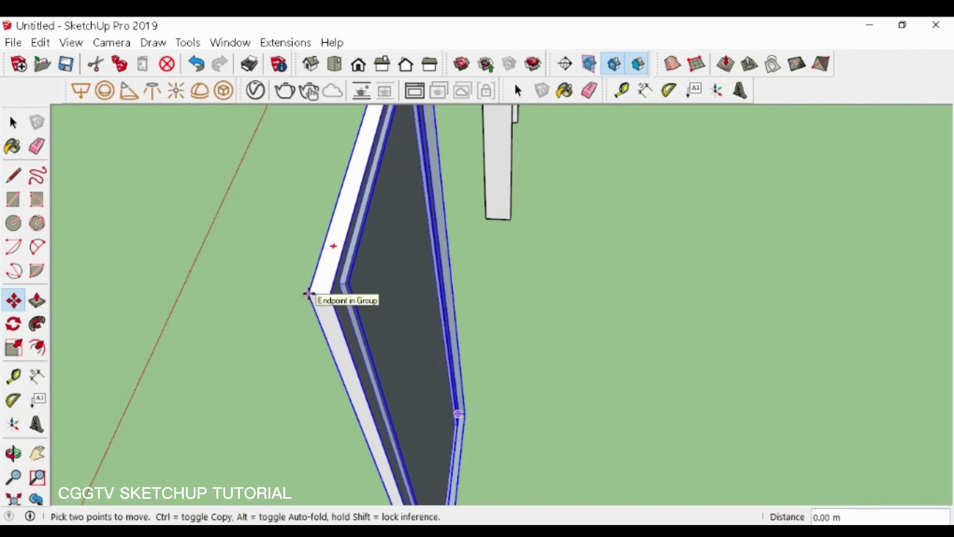
key("ctrl")
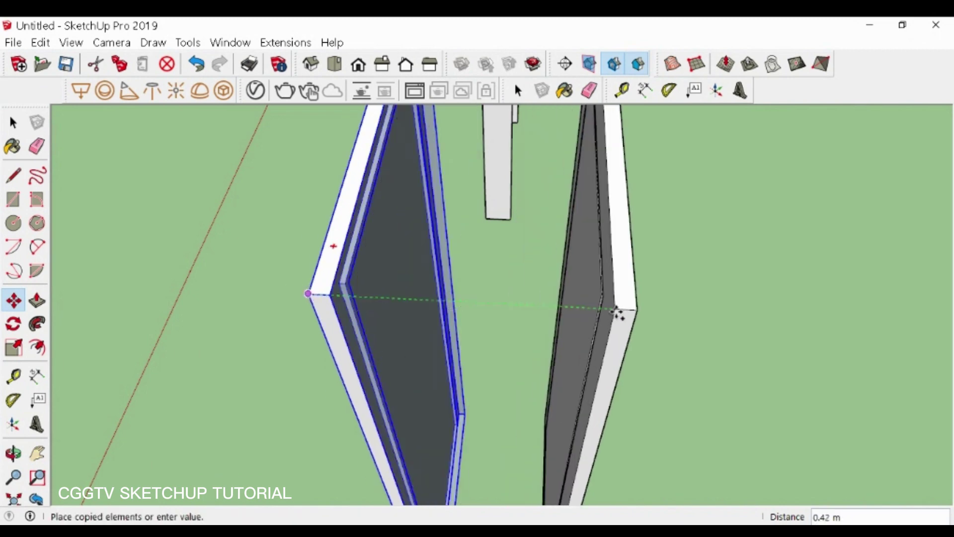
left_click(617, 309)
- Rotate the copied door panel 180° so that its open back faces the original panel's back
left_click(622, 259)
scroll(494, 407, "down", 5)
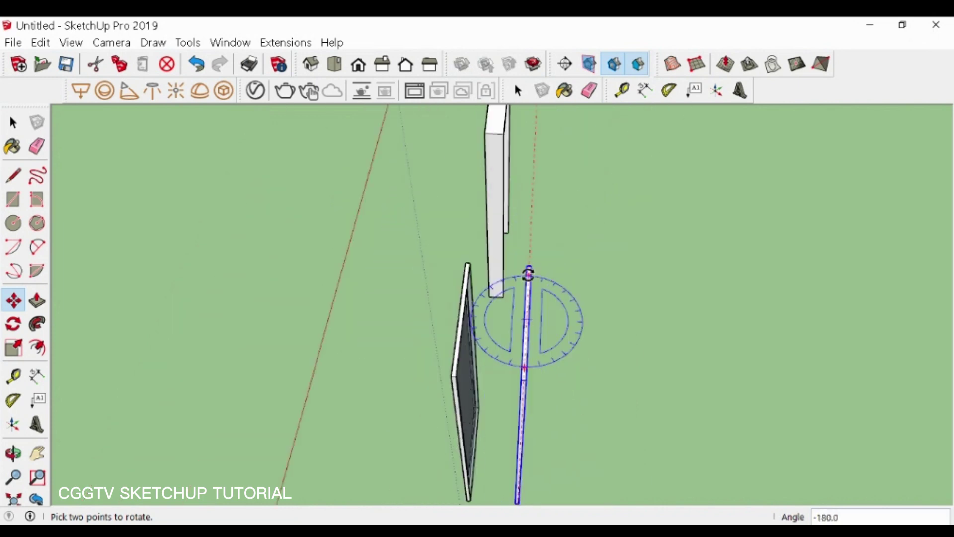
left_click(530, 268)
- Move the rotated copy by its back corner onto the original panel's matching corner and select both back-to-back halves
scroll(547, 356, "up", 5)
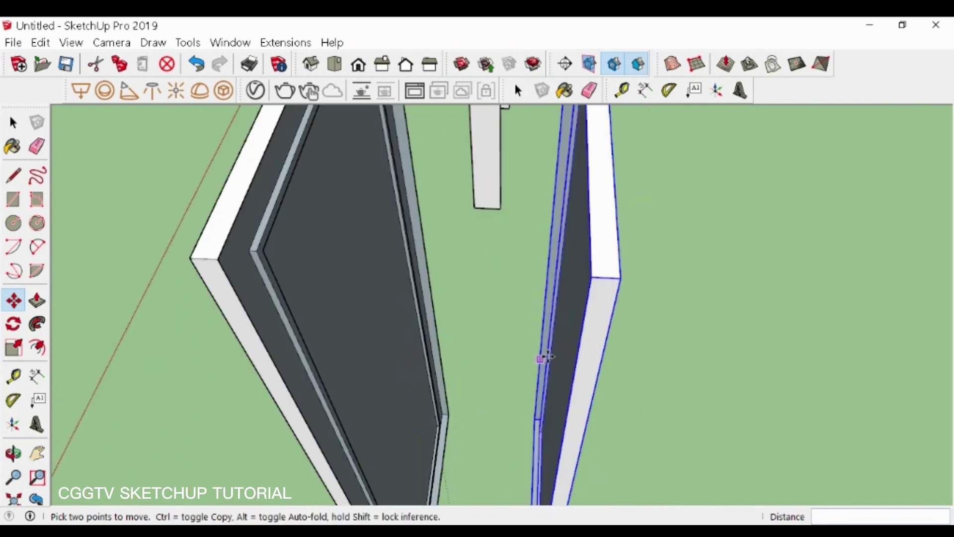
left_click(590, 280)
left_click(217, 259)
scroll(390, 331, "down", 3)
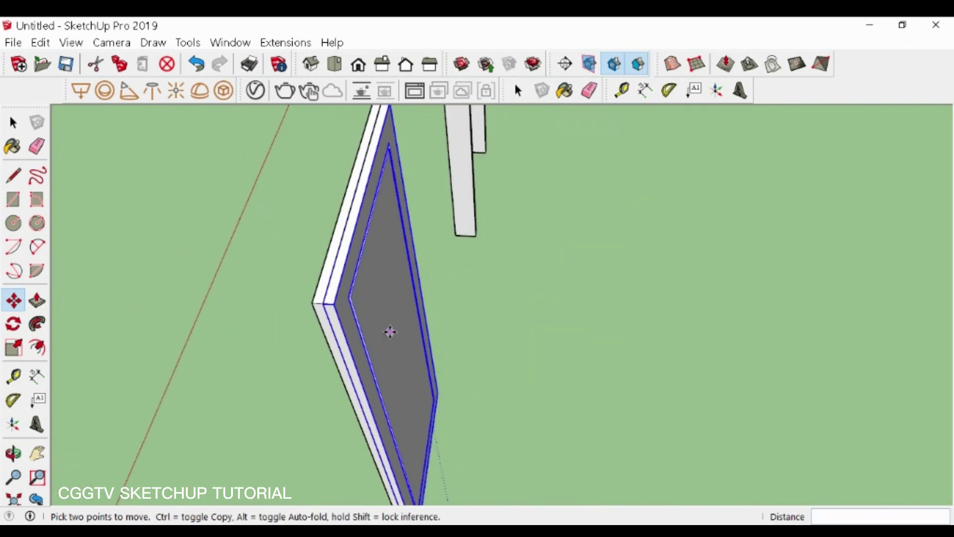
middle_click_drag(390, 331, 622, 229)
key("space")
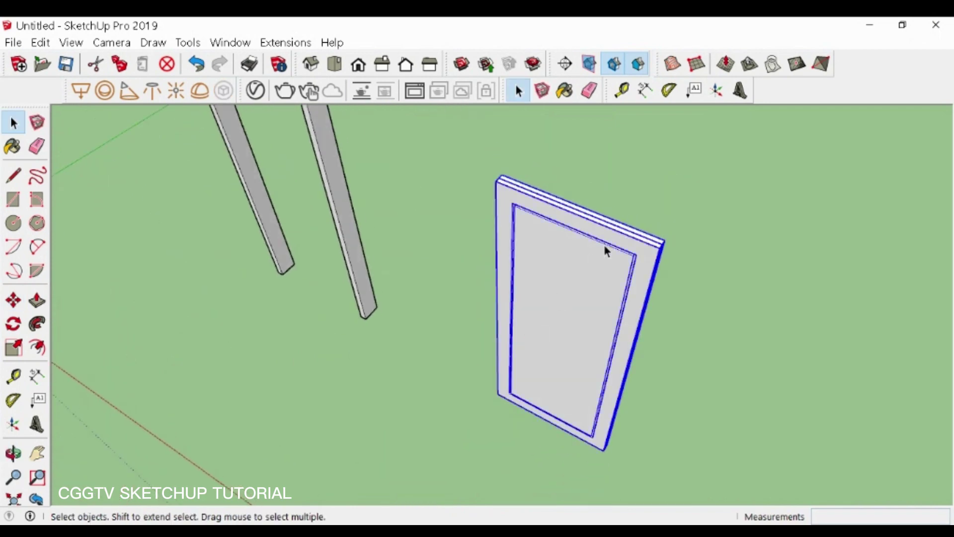
left_click_drag(558, 341, 681, 479)
scroll(373, 341, "down", 3)
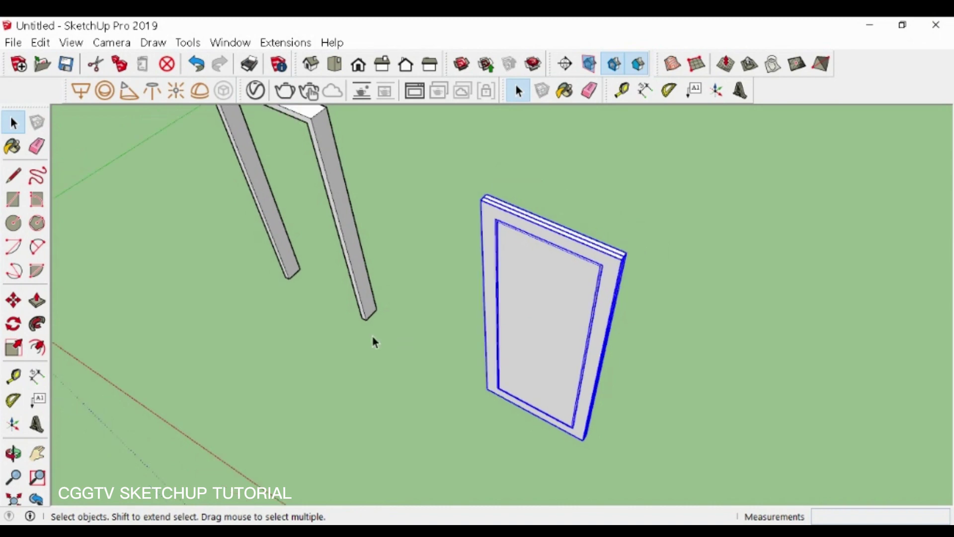
- Draw a horizontal rectangle of about 0.18 m by 0.03 m across the door panel's vertical groove for the handle
scroll(526, 337, "up", 4)
scroll(496, 403, "down", 3)
middle_click_drag(496, 403, 550, 360)
left_click_drag(550, 360, 572, 400)
left_click(13, 199)
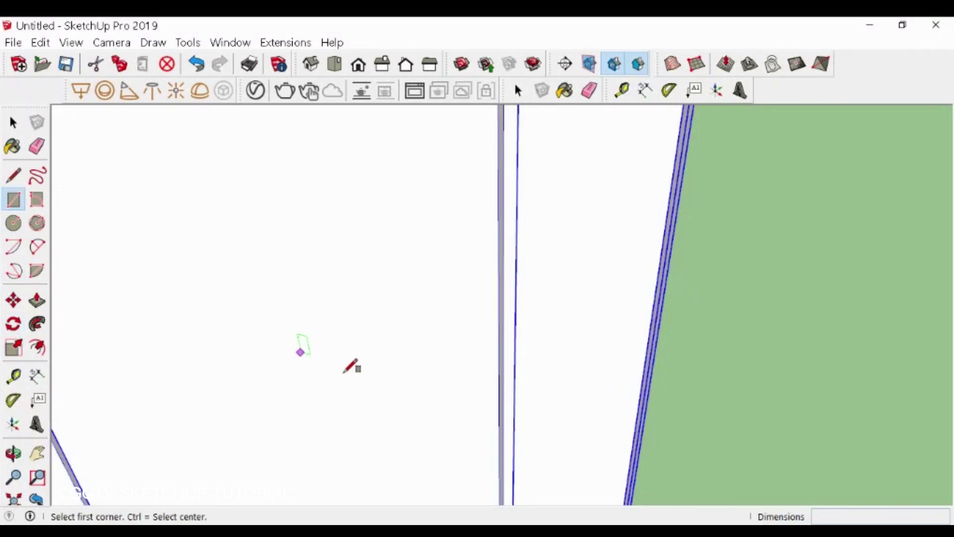
left_click(564, 395)
left_click(366, 315)
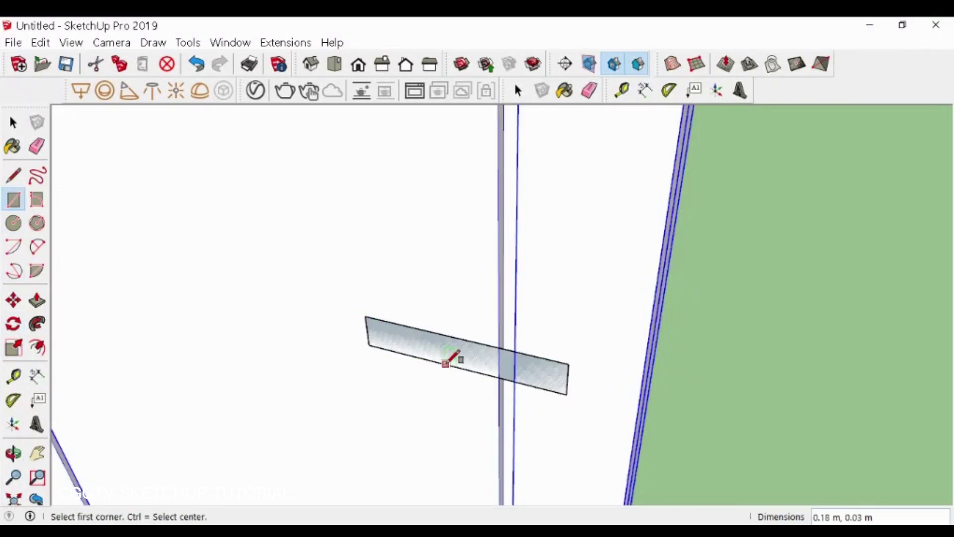
- Pull the handle rectangle outward from the door face into a solid block
scroll(451, 359, "up", 2)
scroll(487, 367, "up", 1)
key("p")
left_click_drag(484, 363, 522, 473)
scroll(502, 438, "up", 2)
key("o")
scroll(551, 304, "down", 2)
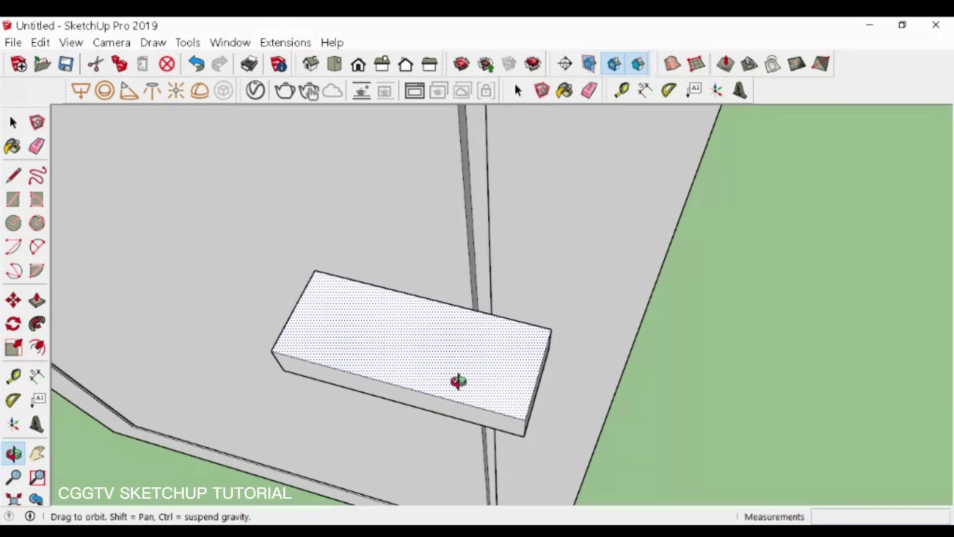
- Draw a two-point arc bulging outward across the block's upper face, from one short edge to the other
scroll(401, 396, "up", 2)
scroll(401, 397, "up", 1)
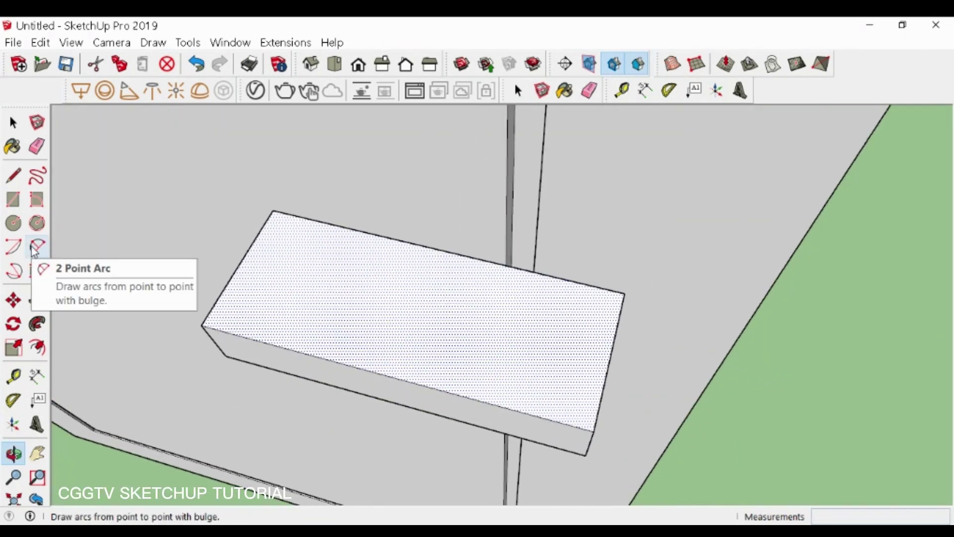
left_click(38, 250)
left_click(239, 264)
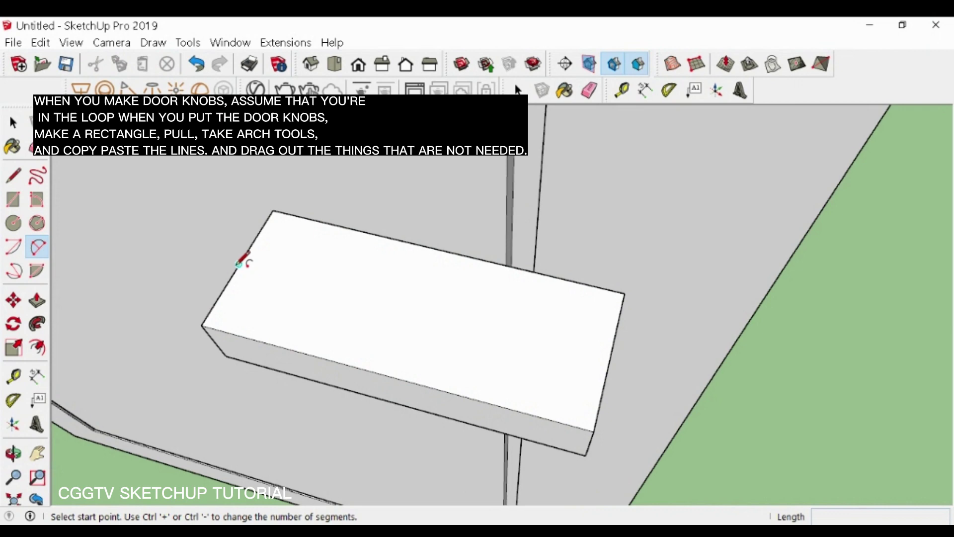
left_click(614, 341)
left_click(548, 376)
scroll(534, 379, "up", 1)
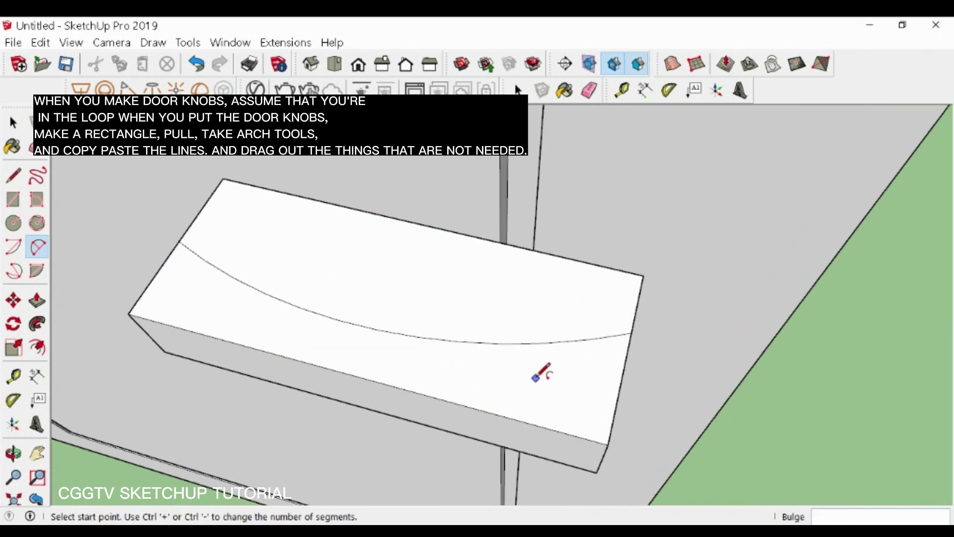
- Push the area outside the arc down 0.03 m through the block to remove it
key("space")
left_click(445, 391)
key("p")
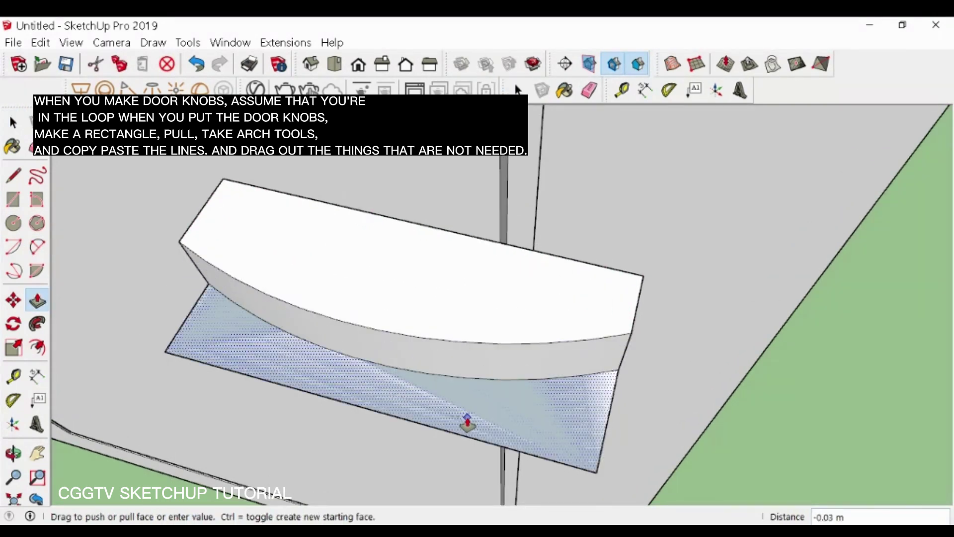
left_click(468, 422)
- Copy the arc edge along the block's short side toward the door to outline a curved strip
key("f")
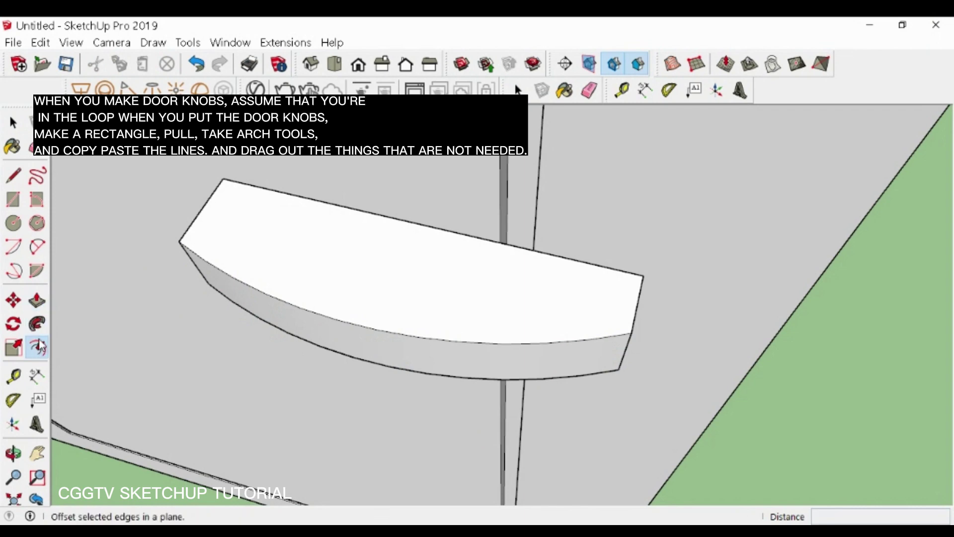
key("space")
left_click(193, 253)
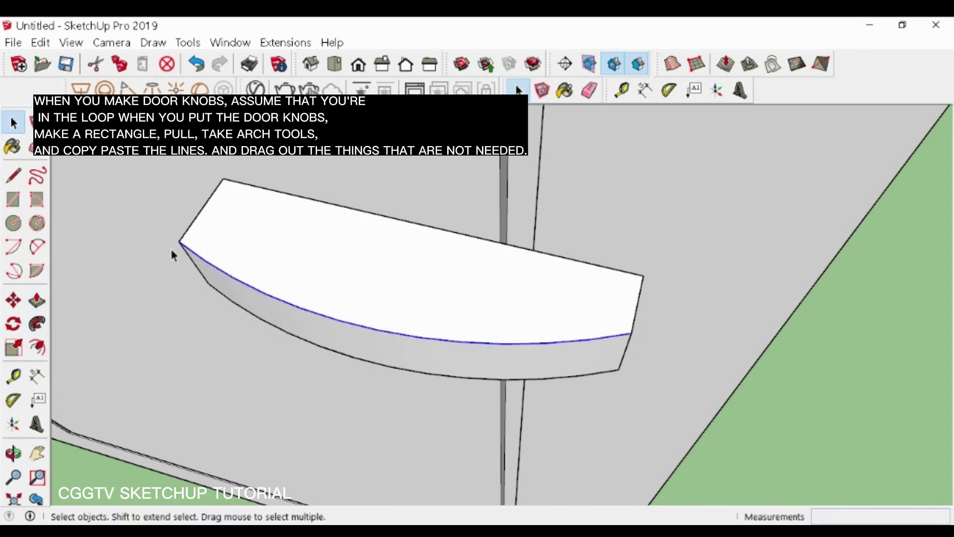
key("m")
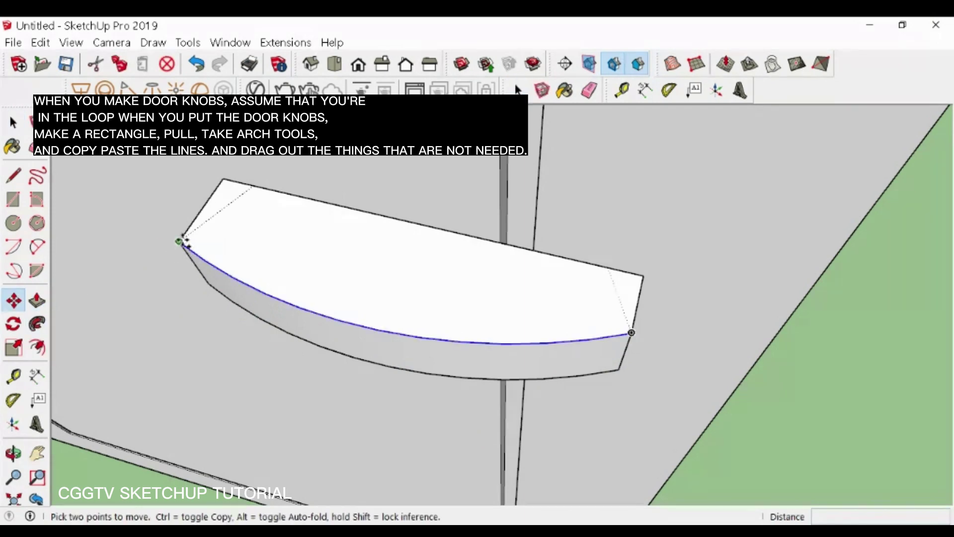
key("ctrl")
left_click(179, 241)
left_click(201, 213)
- Push the area behind the copied arc down 0.03 m to remove it and leave a thin curved bar
key("space")
left_click(305, 243)
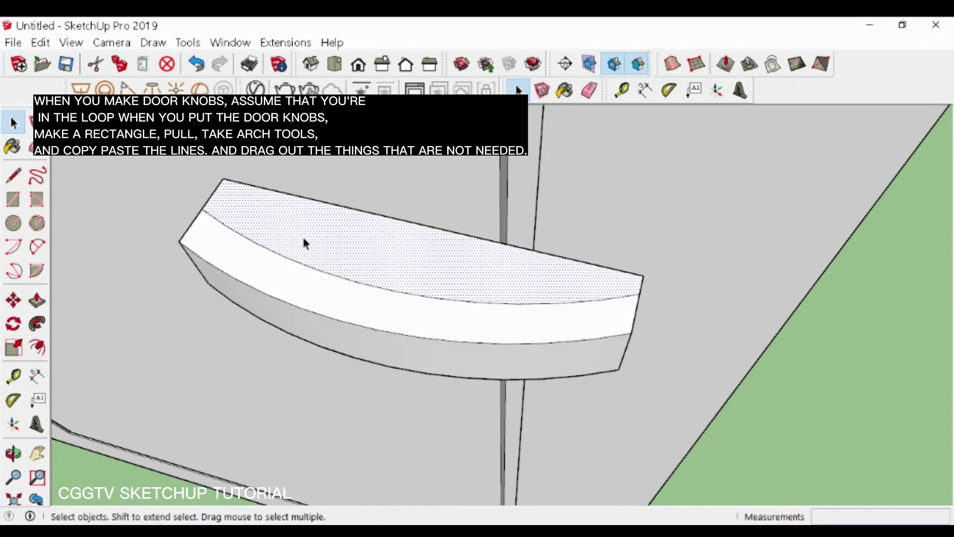
key("p")
left_click_drag(305, 243, 276, 335)
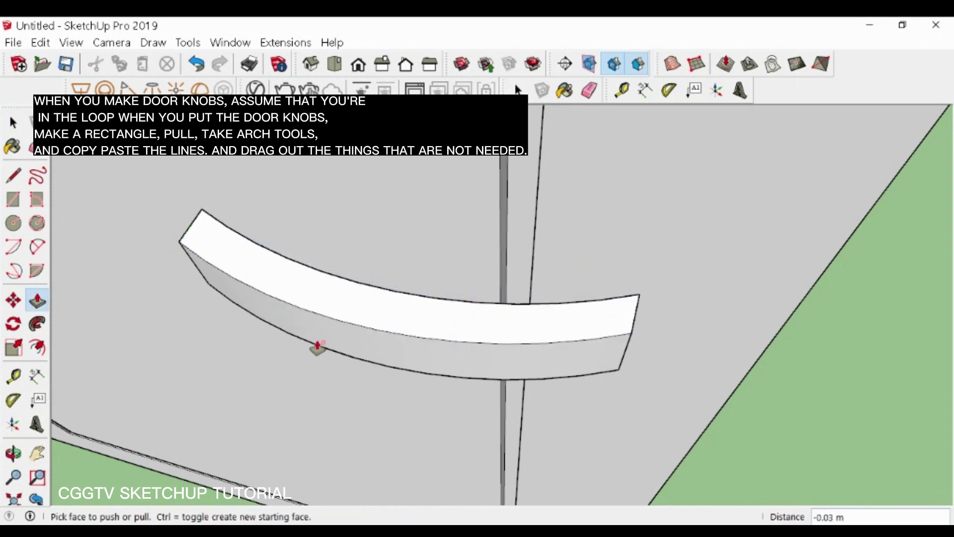
- Pull the curved bar's end face nearest the door's outer edge outward to add a short straight section
middle_click_drag(317, 345, 597, 323)
scroll(596, 324, "up", 3)
left_click_drag(369, 343, 529, 380)
scroll(631, 278, "down", 5)
- Scale the whole curved handle bar down proportionally and make it a group
key("space")
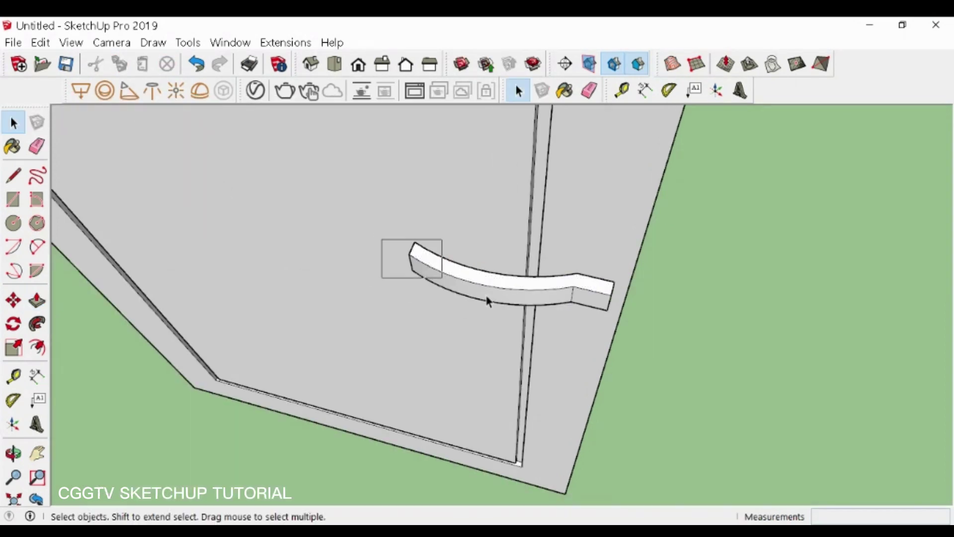
triple_click(490, 302)
scroll(553, 298, "up", 3)
middle_click_drag(513, 305, 491, 301)
scroll(491, 301, "up", 2)
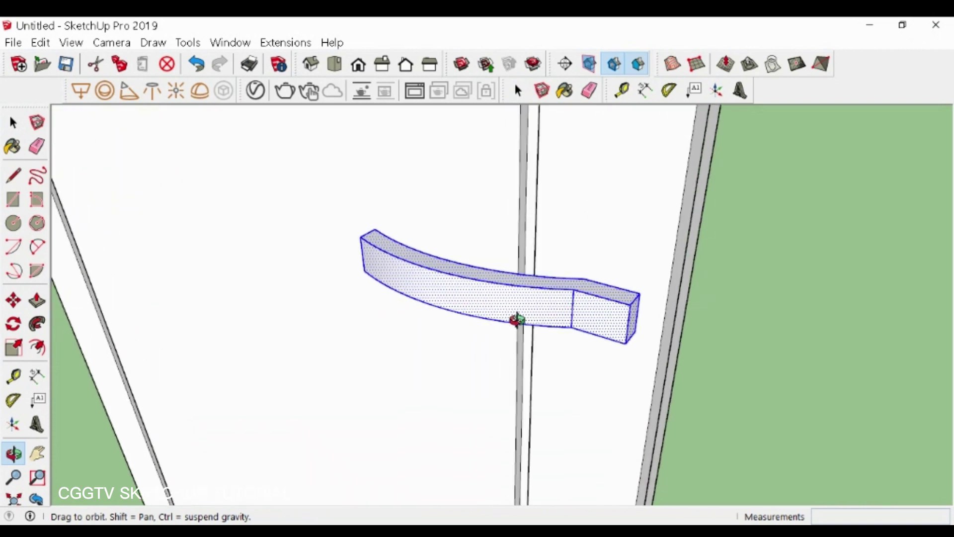
key("s")
left_click_drag(616, 321, 516, 313)
key("space")
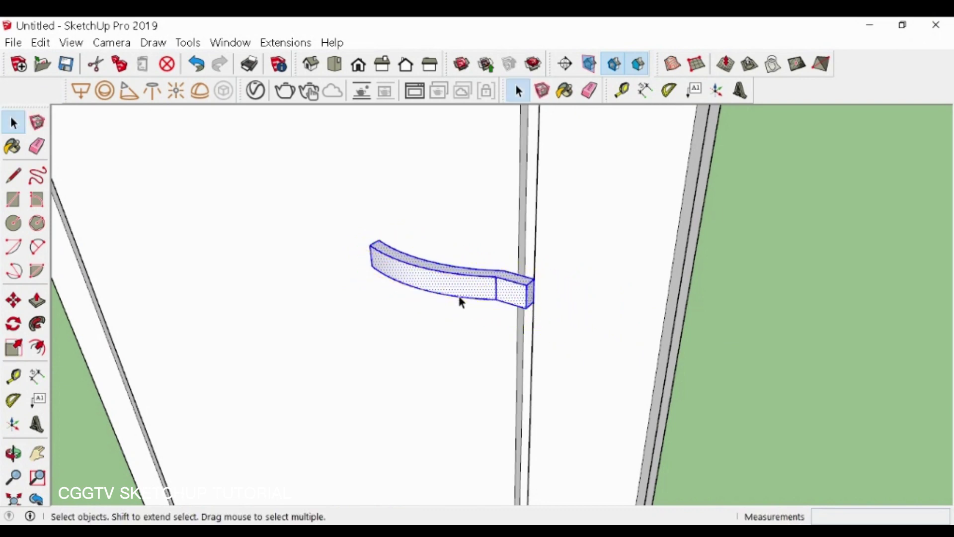
left_click(604, 333)
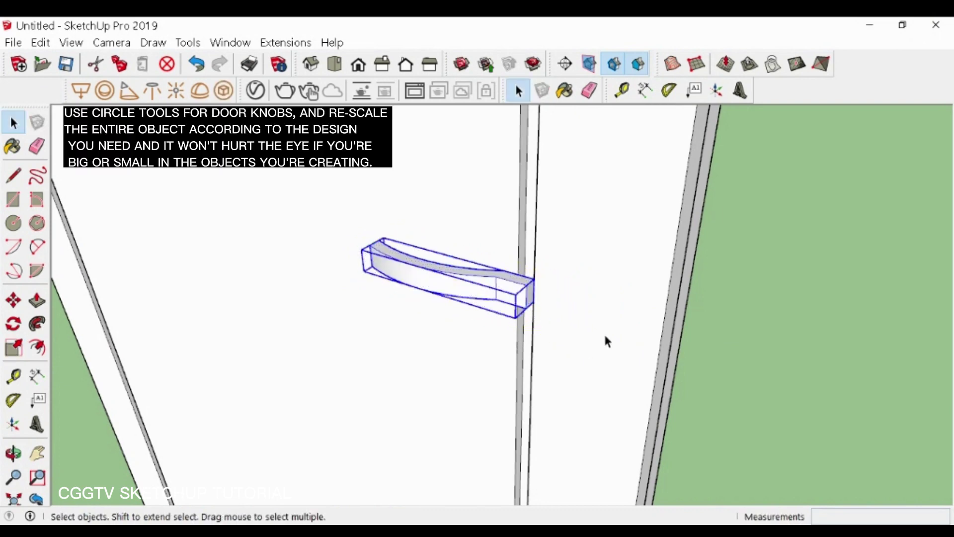
- Draw a circle of about 0.01 m radius on the bar's straight end and extrude it toward the door into a cylinder
scroll(603, 333, "up", 2)
scroll(393, 271, "up", 3)
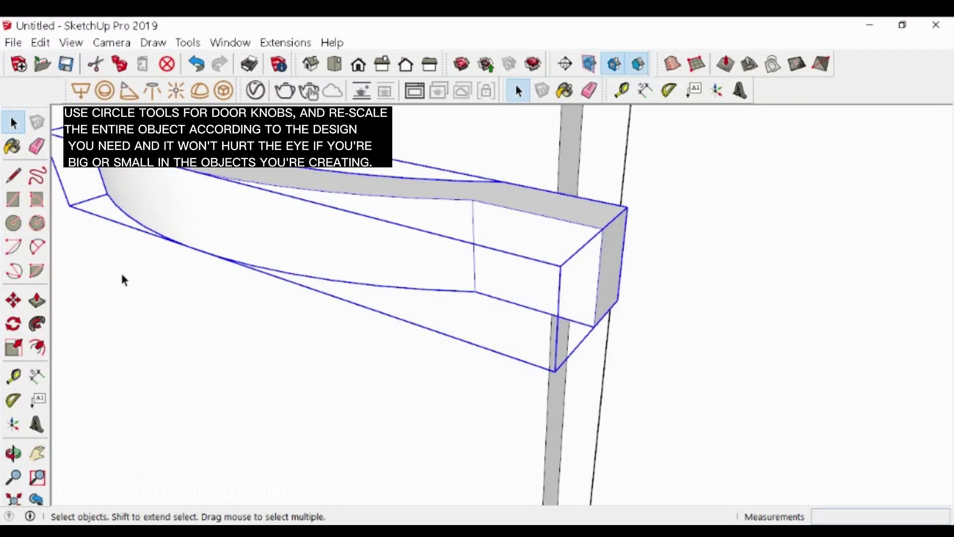
left_click(13, 223)
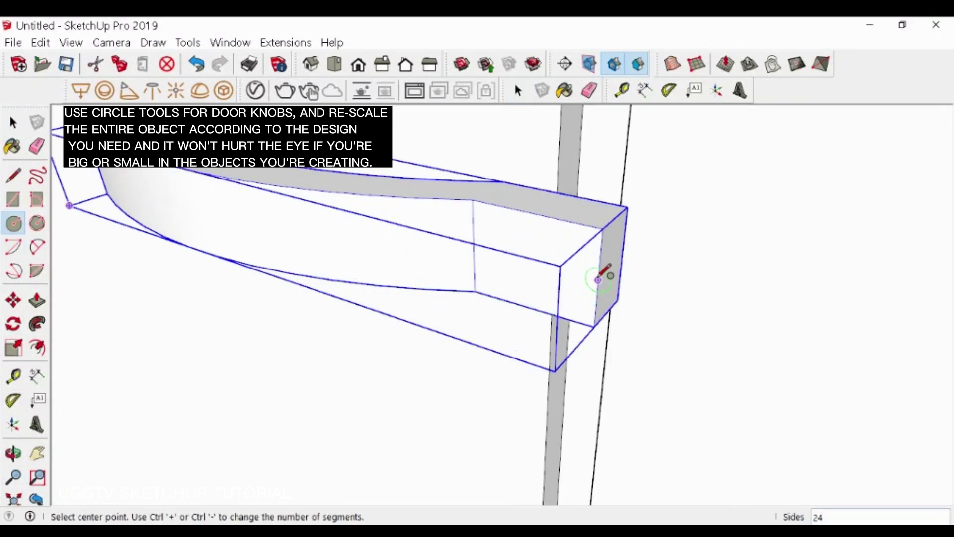
left_click(555, 268)
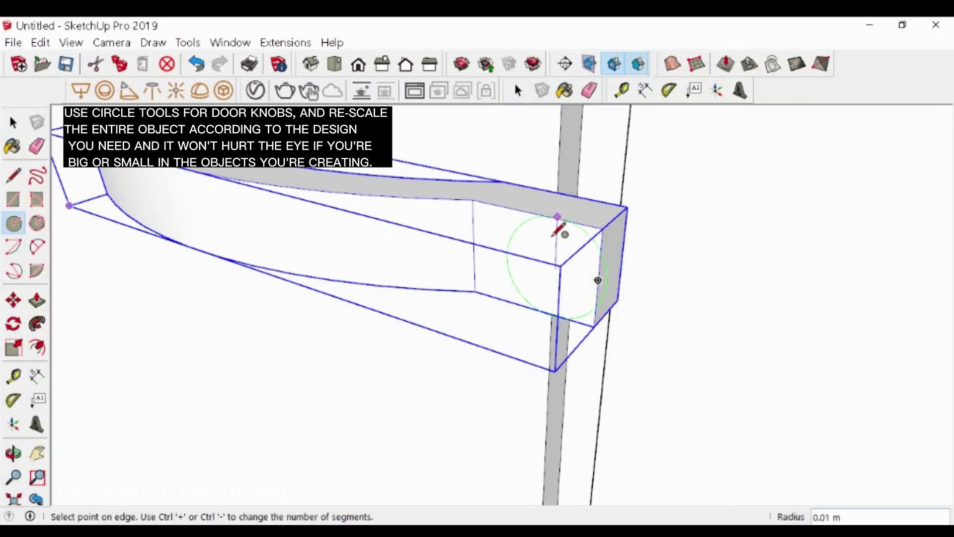
left_click(554, 235)
key("p")
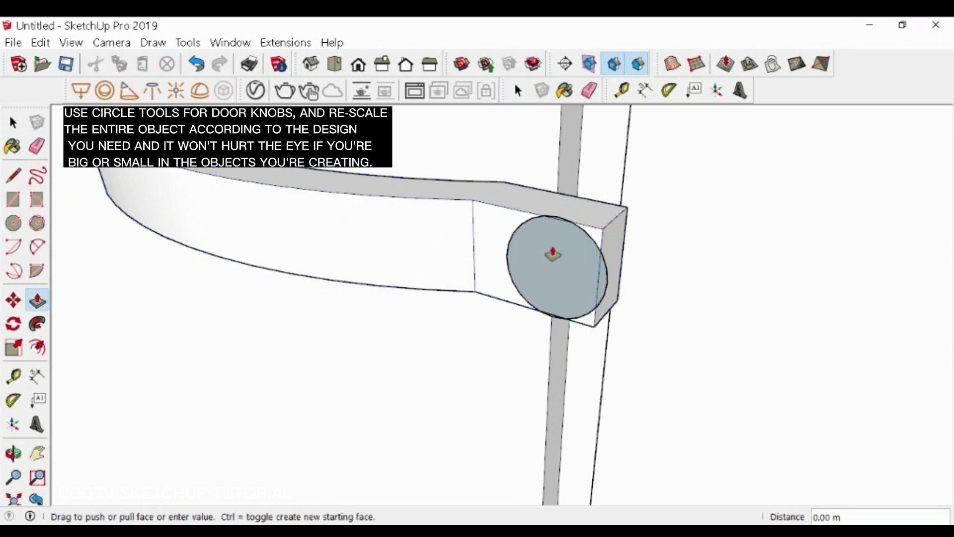
left_click(553, 251)
- Group the cylinder and combine it with the curved bar into a single handle group
key("space")
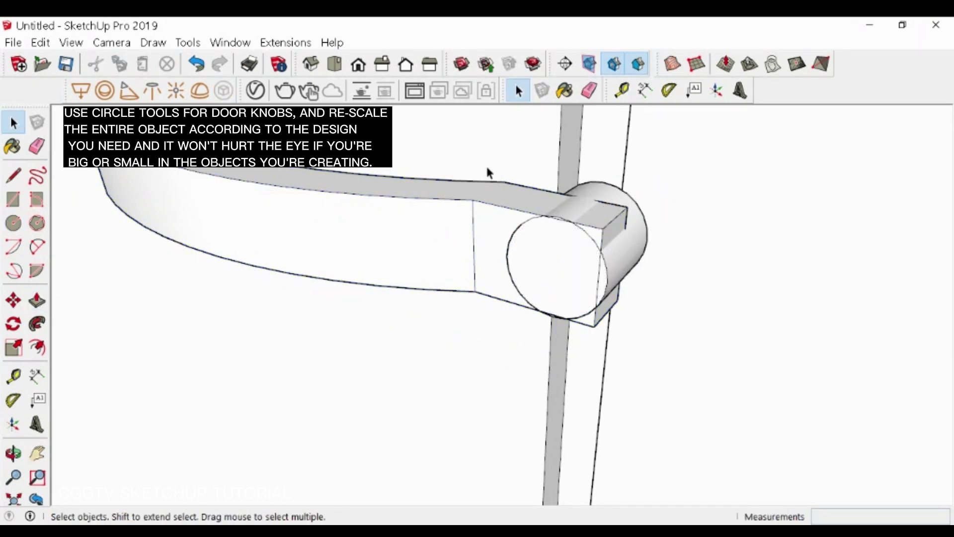
left_click_drag(485, 162, 677, 366)
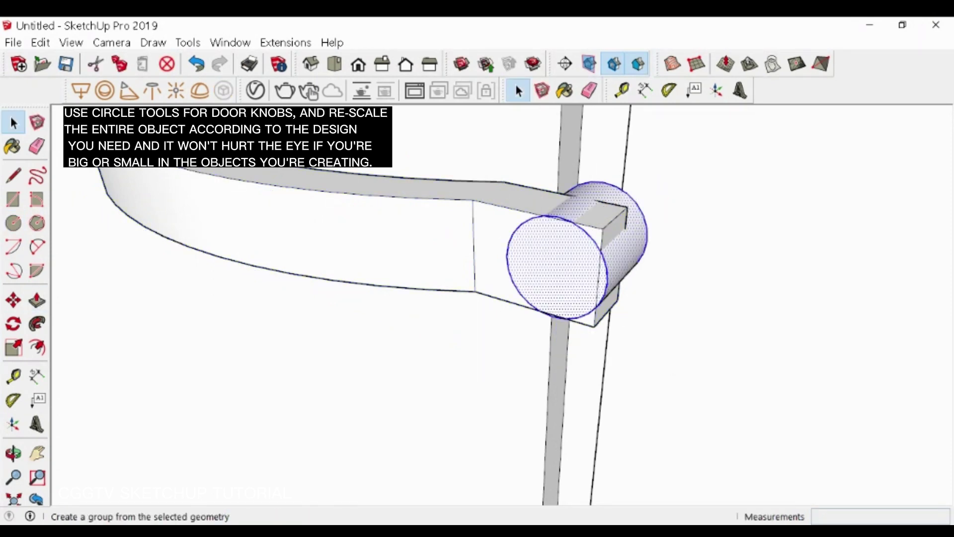
left_click(457, 239, "shift")
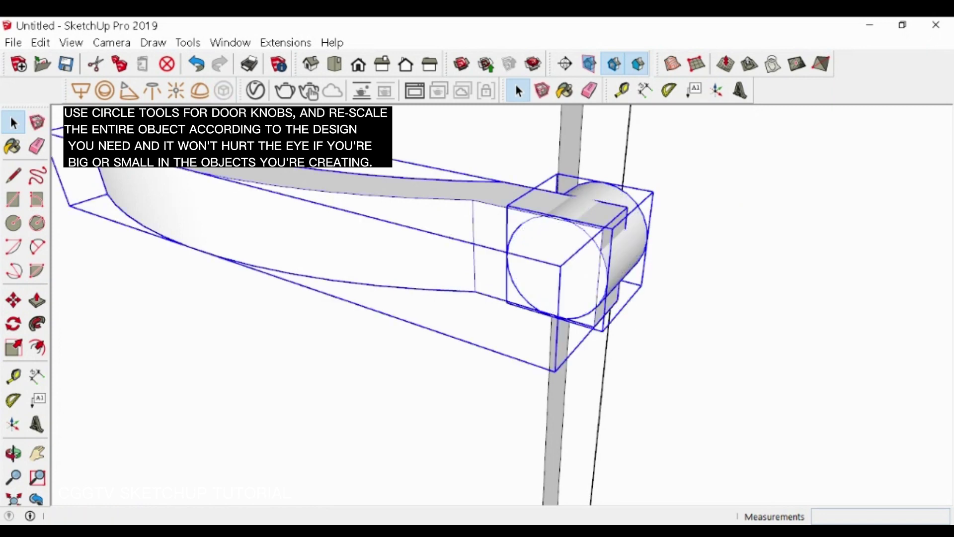
scroll(518, 245, "down", 5)
- Move the handle group about 0.05 m toward the door's outer vertical edge
key("m")
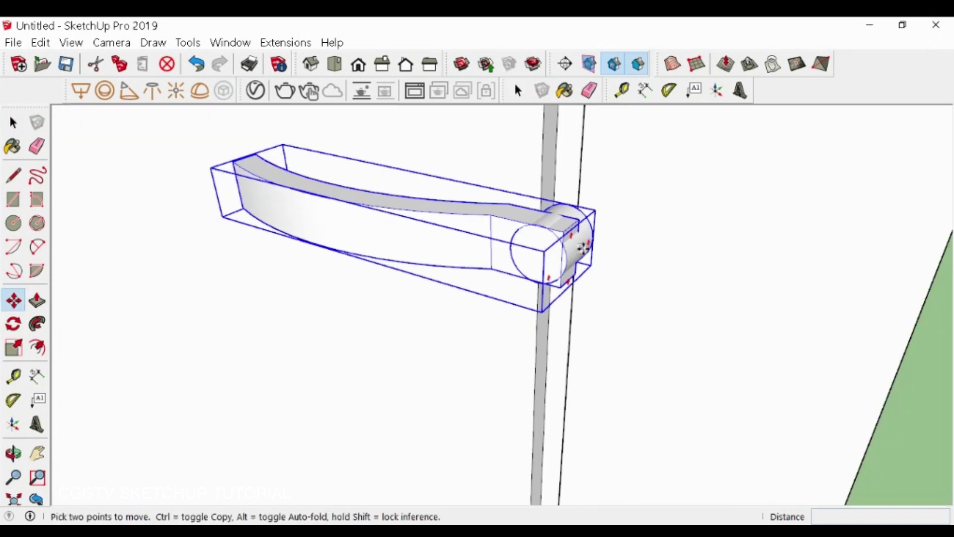
left_click(591, 237)
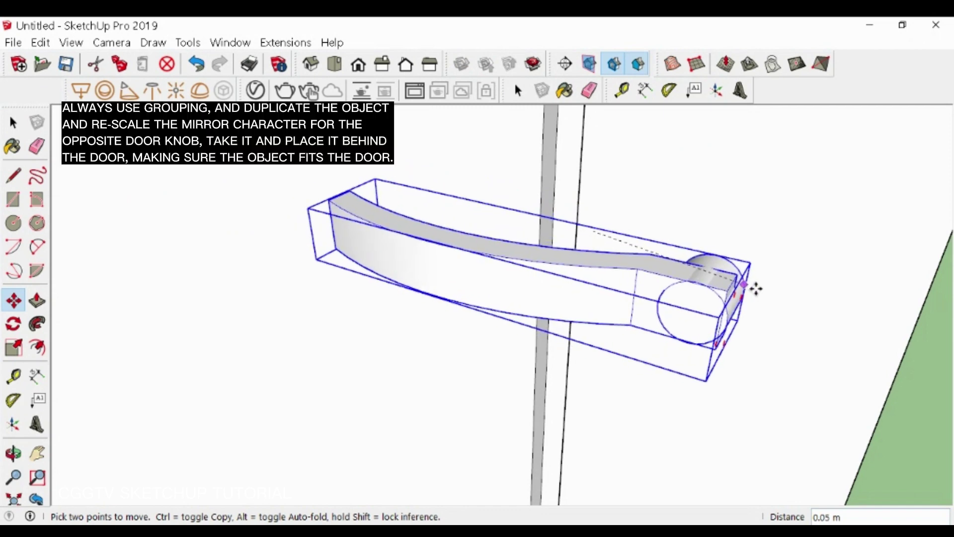
left_click(750, 274)
scroll(611, 318, "down", 3)
scroll(612, 318, "down", 3)
middle_click_drag(579, 301, 539, 283)
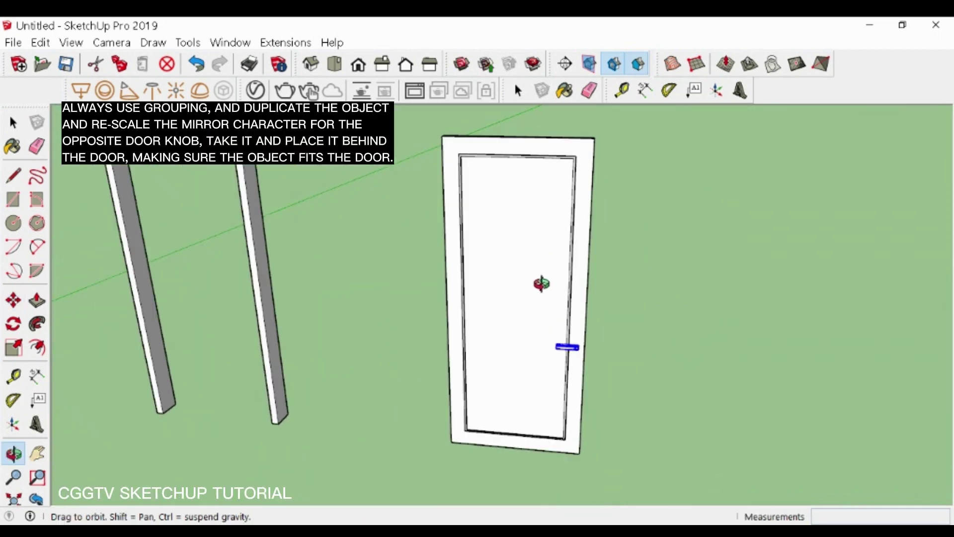
- Move the handle group about 0.16 m higher on the door panel
scroll(545, 305, "up", 5)
scroll(565, 360, "down", 3)
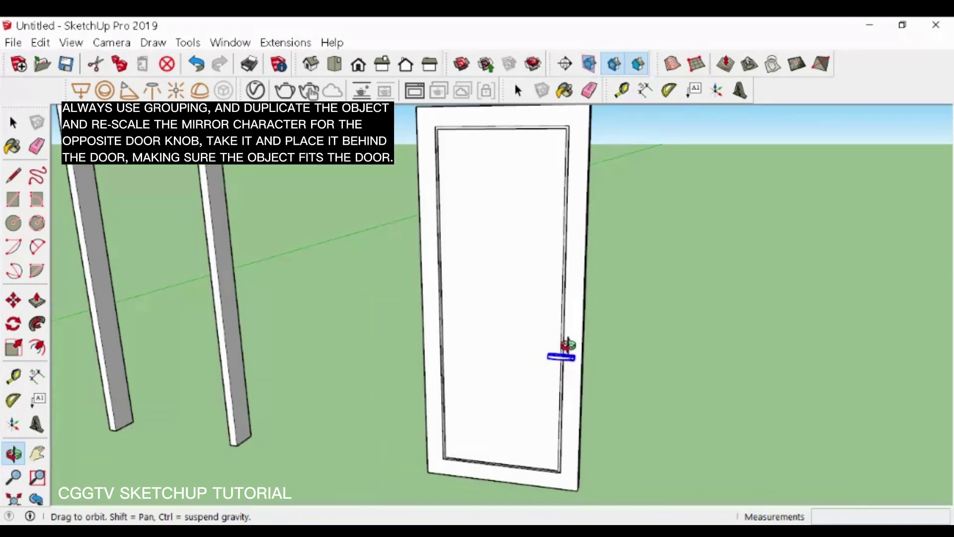
key("m")
left_click(568, 345)
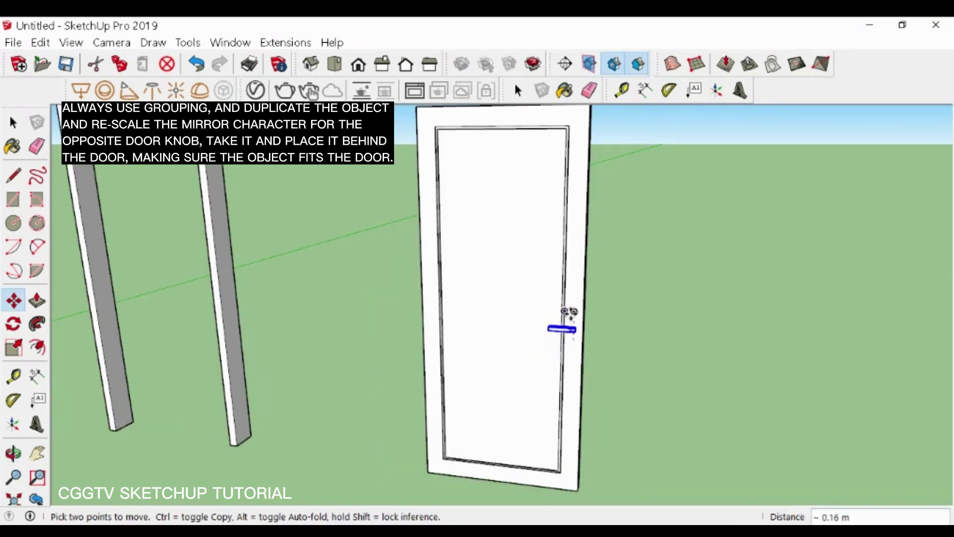
left_click(566, 313)
key("space")
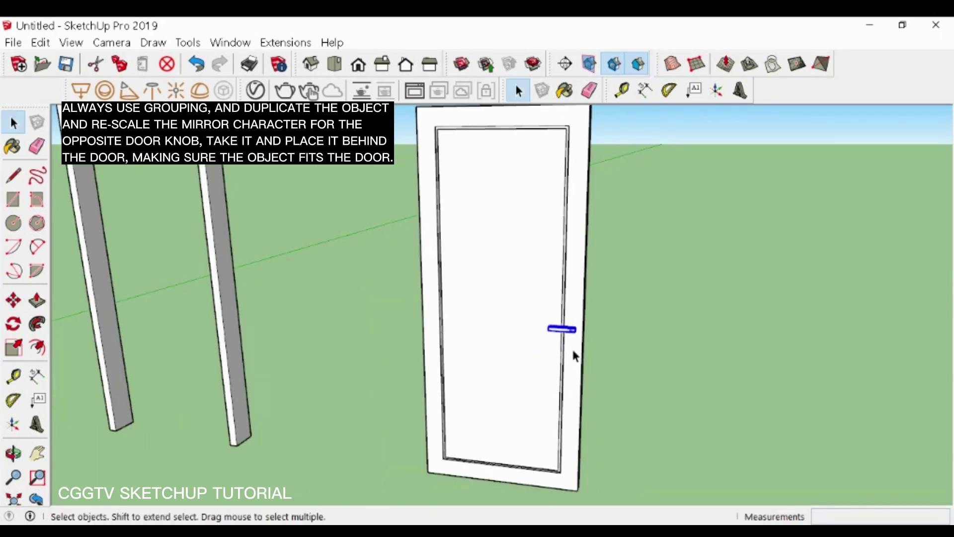
- Copy the handle group about 0.06 m away from the original, out in front of the door
scroll(567, 339, "up", 5)
middle_click_drag(567, 332, 478, 393)
left_click_drag(477, 392, 537, 315)
key("m")
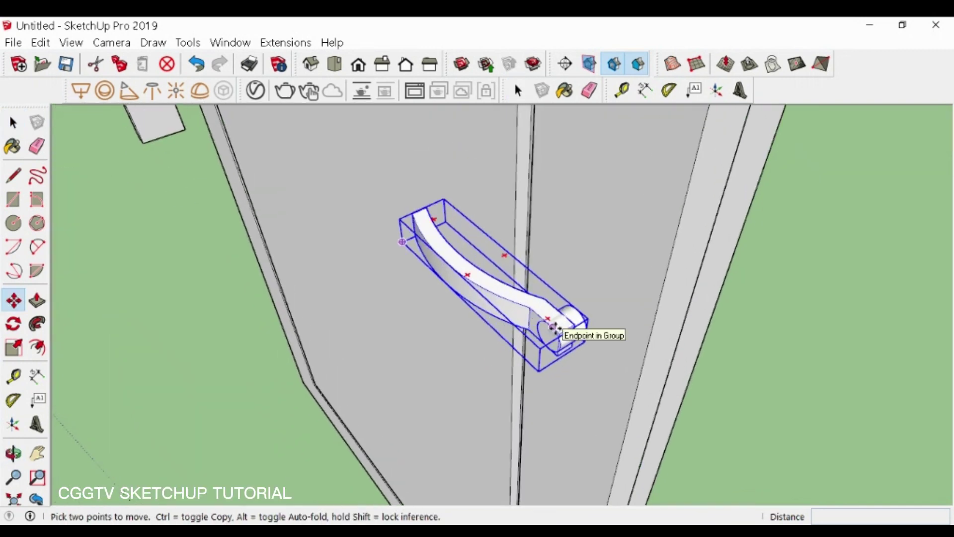
key("ctrl")
left_click(557, 327)
left_click(462, 373)
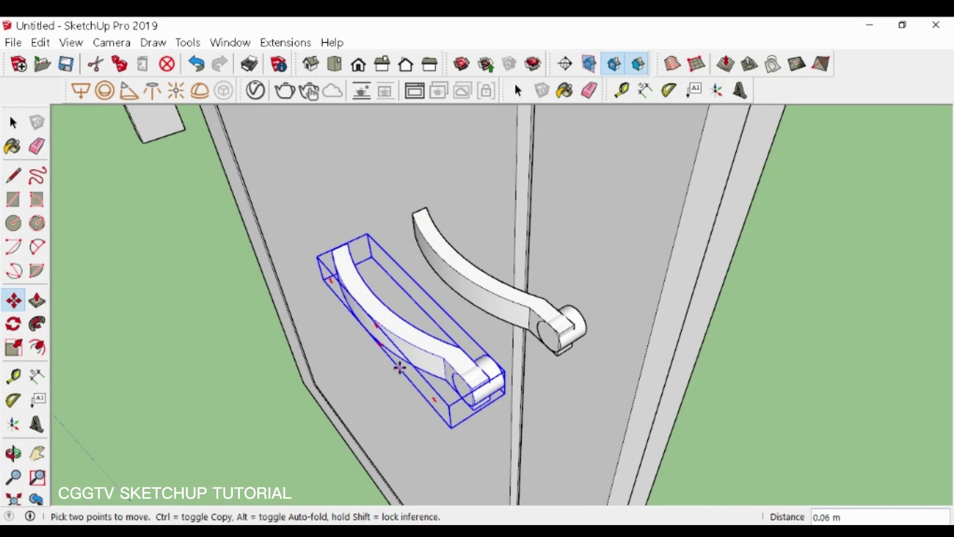
- Mirror the copied handle by scaling it to -1.00 along the green axis
key("o")
left_click_drag(436, 377, 295, 376)
key("s")
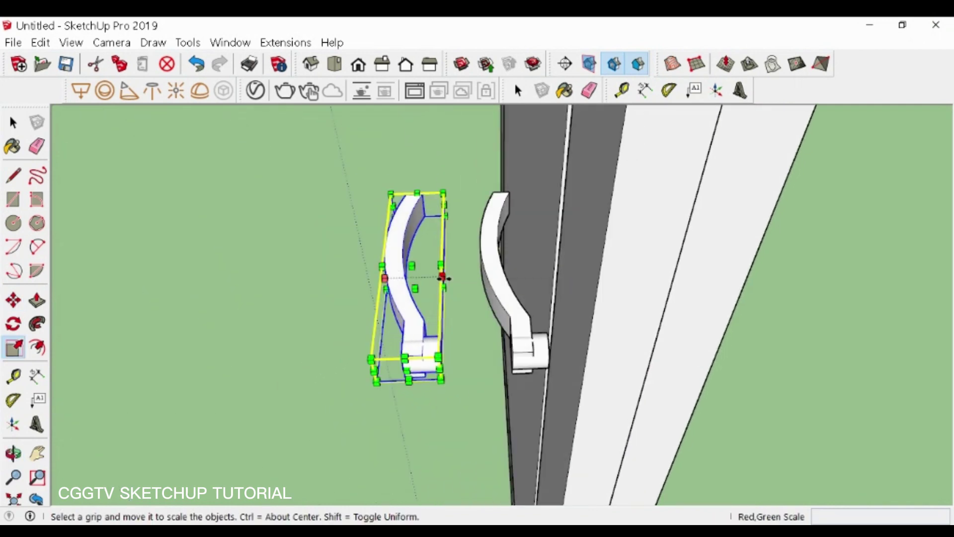
left_click_drag(442, 277, 332, 287)
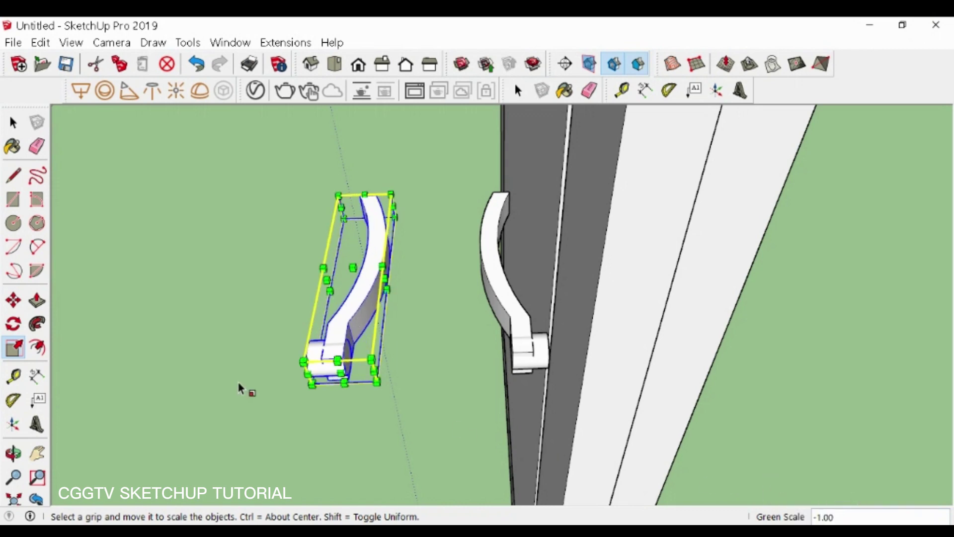
- Move the mirrored handle about 0.20 m along the green axis so its cylinder sits on the door's opposite face
key("m")
left_click(305, 346)
scroll(155, 345, "down", 2)
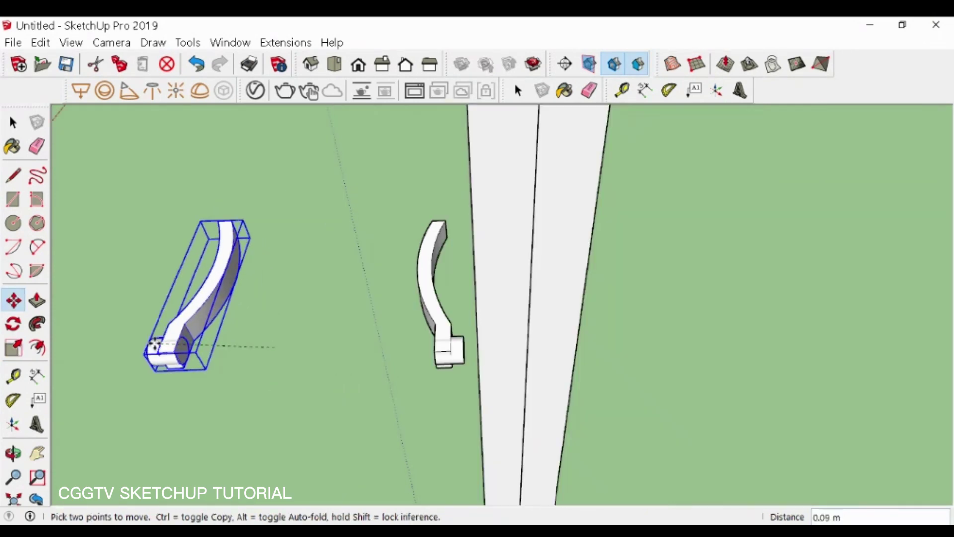
scroll(464, 355, "up", 3)
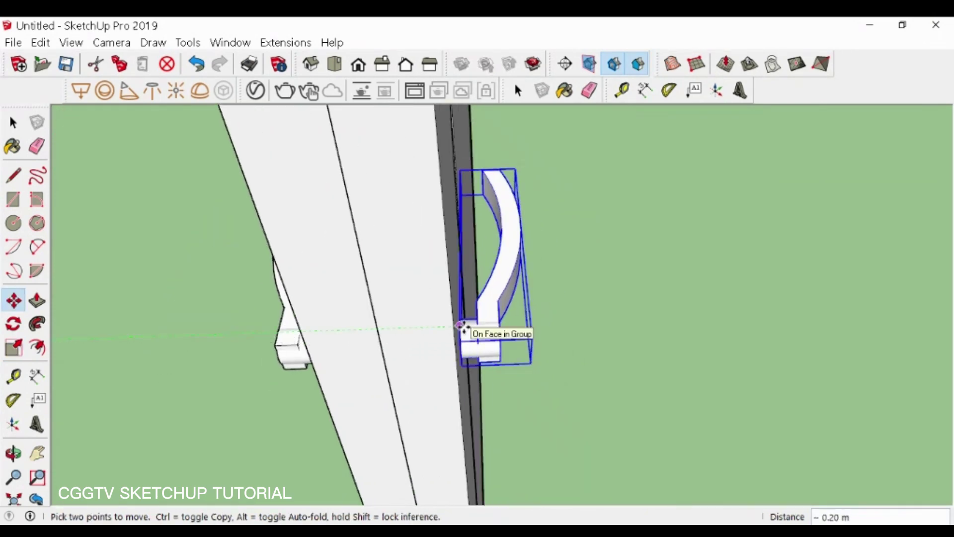
left_click(463, 327)
- Move the original handle about 0.01 m toward the door so its cylinder meets the panel face
middle_click_drag(382, 348, 486, 343)
key("space")
left_click(340, 408)
scroll(332, 413, "up", 2)
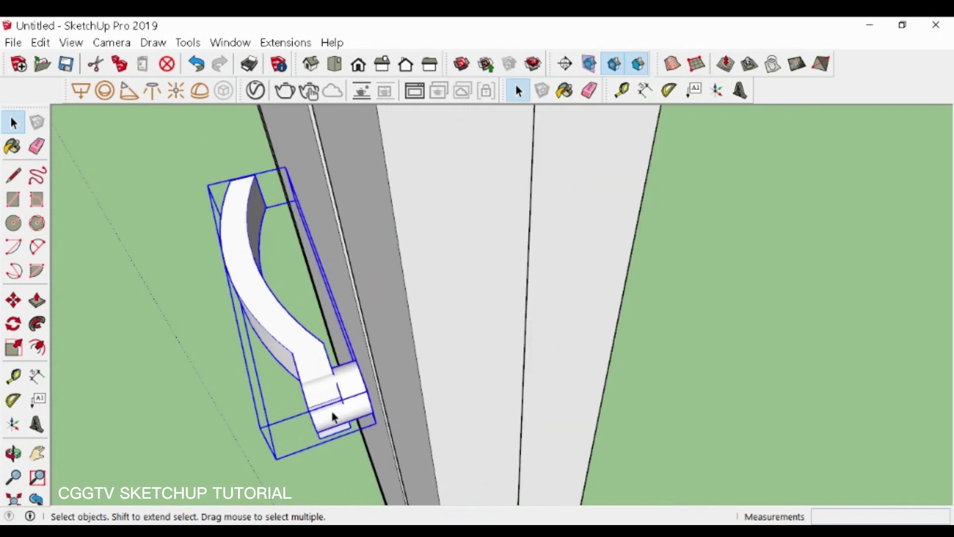
scroll(332, 414, "up", 2)
key("m")
left_click(400, 372)
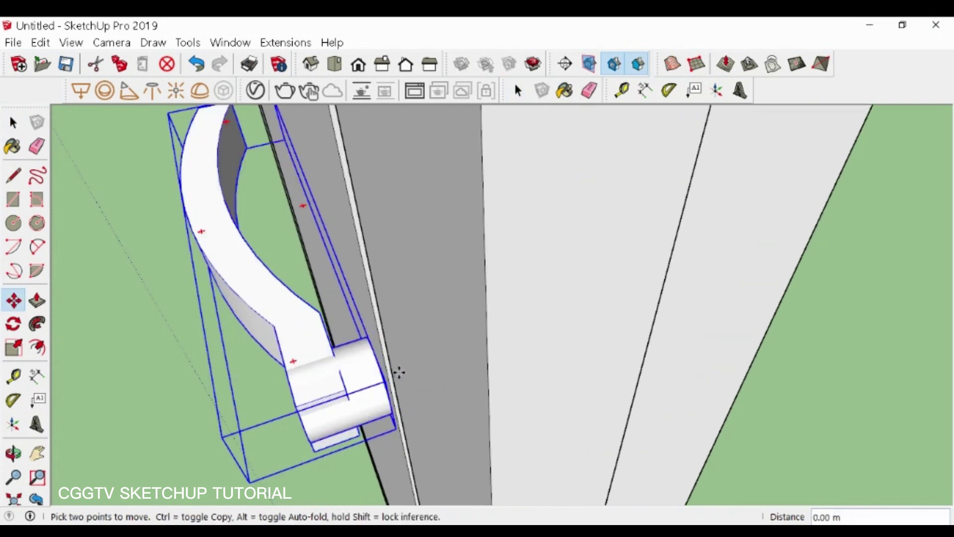
left_click(416, 376)
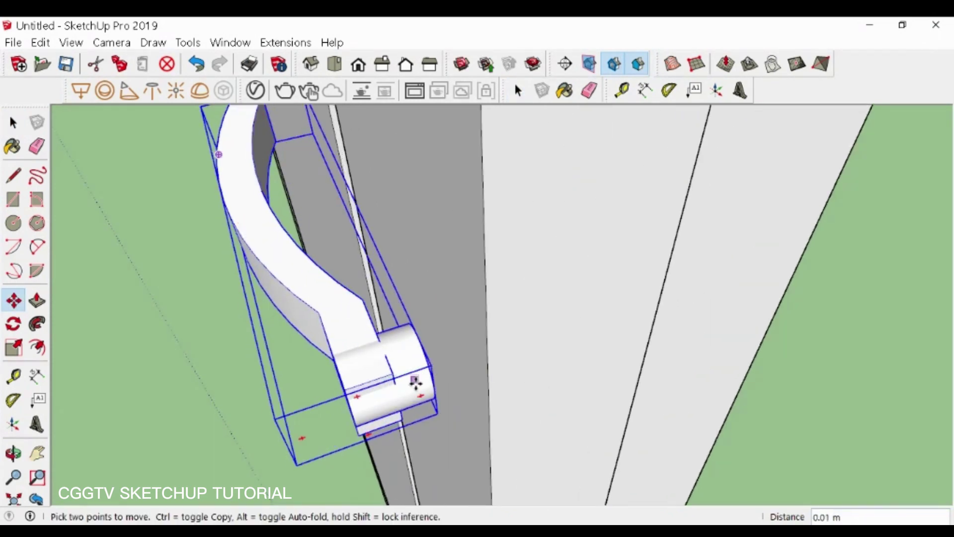
- Copy the door panel, both handles and the jamb as a duplicate set about 5.60 m away
scroll(497, 377, "down", 4)
scroll(511, 358, "up", 1)
key("space")
left_click(511, 354, "shift")
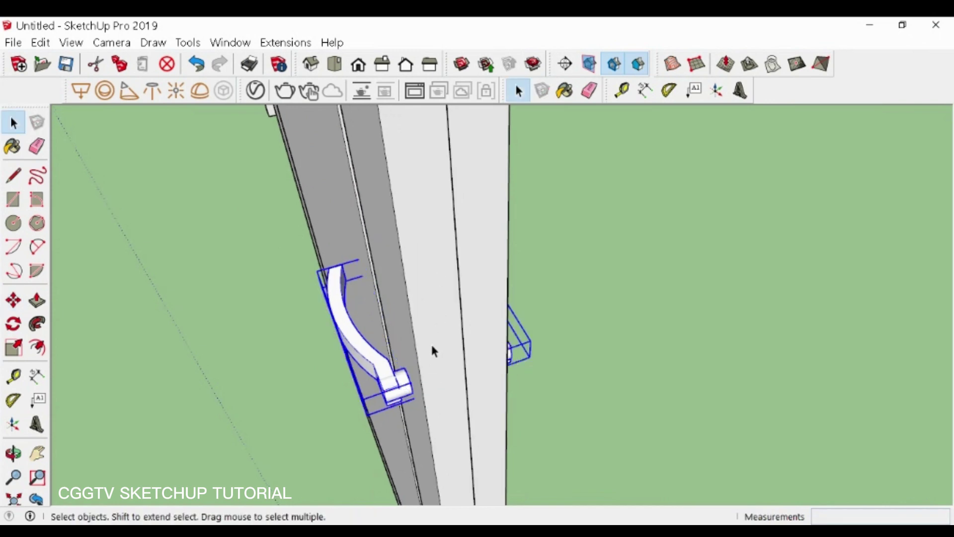
middle_click_drag(433, 351, 503, 407)
scroll(524, 395, "down", 4)
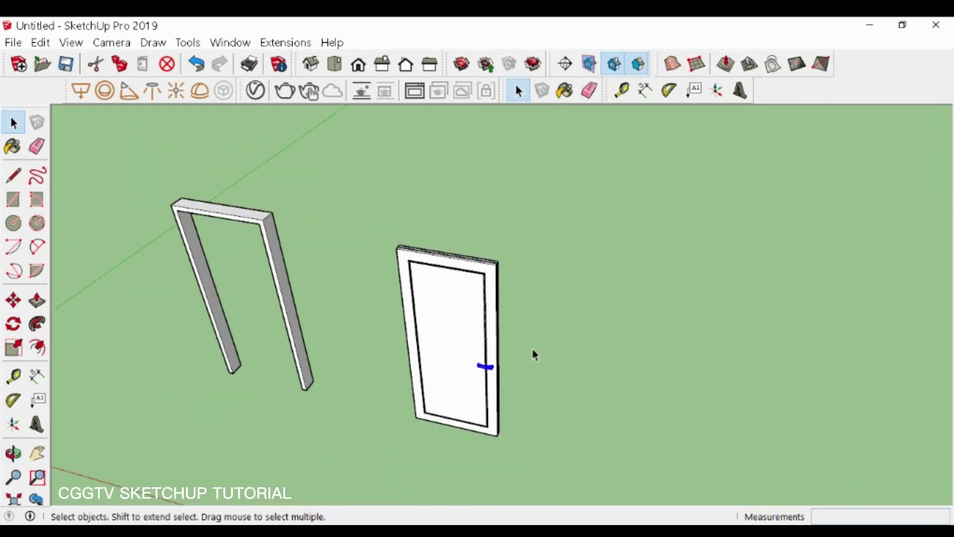
left_click_drag(504, 378, 489, 378)
middle_click_drag(490, 378, 427, 388)
key("m")
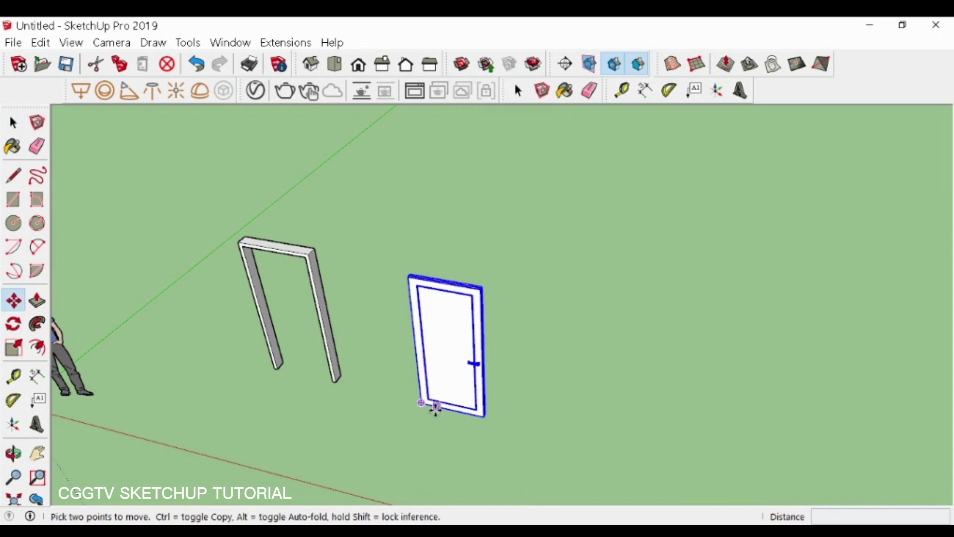
key("space")
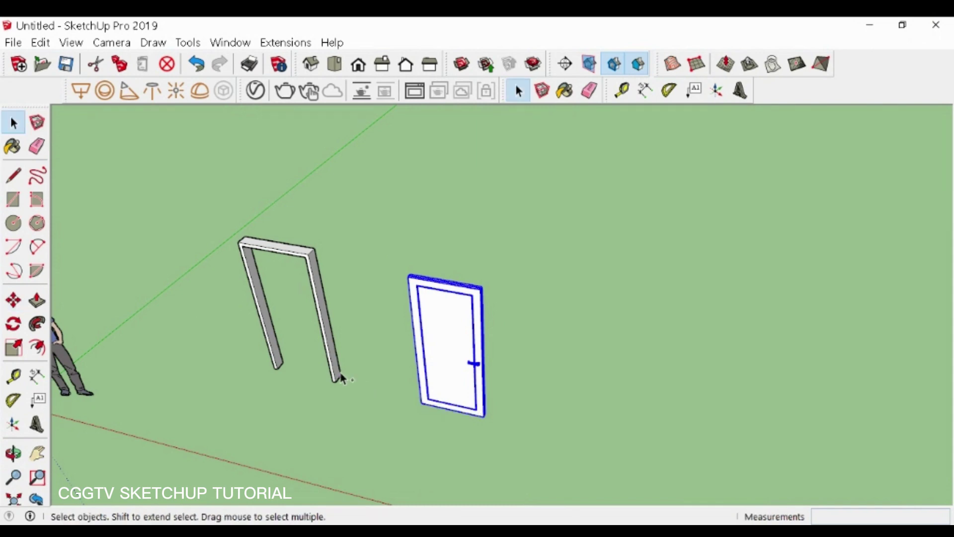
key("m")
key("ctrl")
left_click(487, 428)
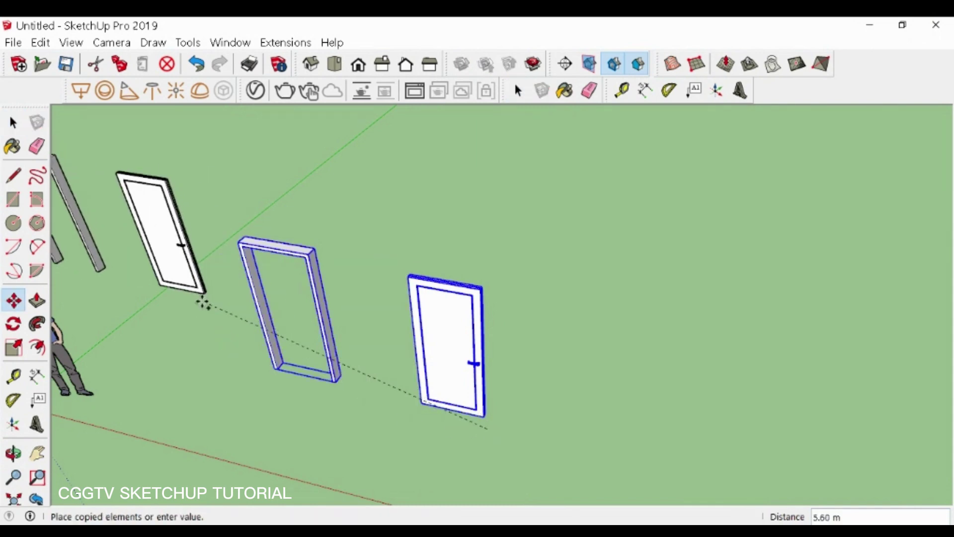
left_click(282, 359)
key("space")
- Paint the original door panel with the Wood Cherry Original material
scroll(463, 363, "up", 6)
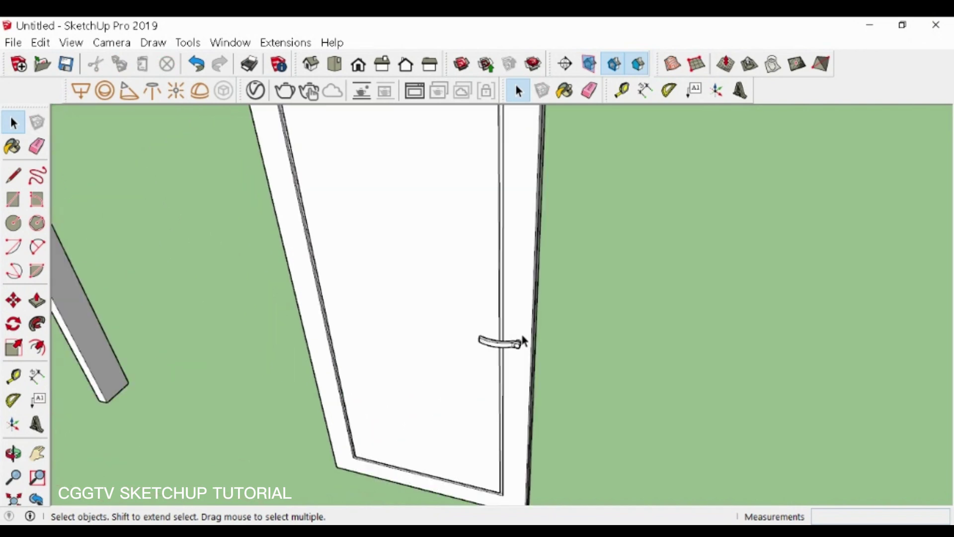
key("o")
left_click_drag(497, 341, 603, 358)
scroll(460, 387, "down", 4)
left_click_drag(460, 387, 446, 403)
key("space")
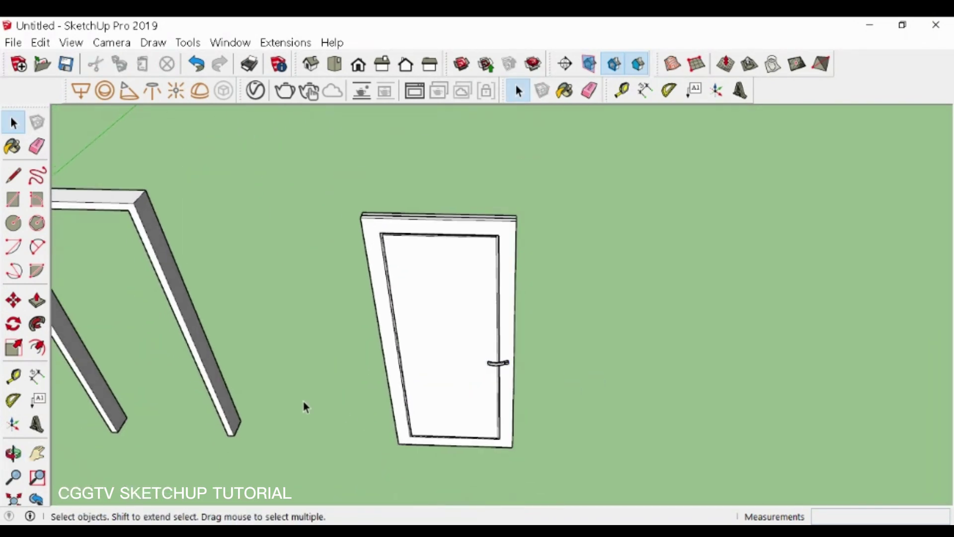
left_click(13, 146)
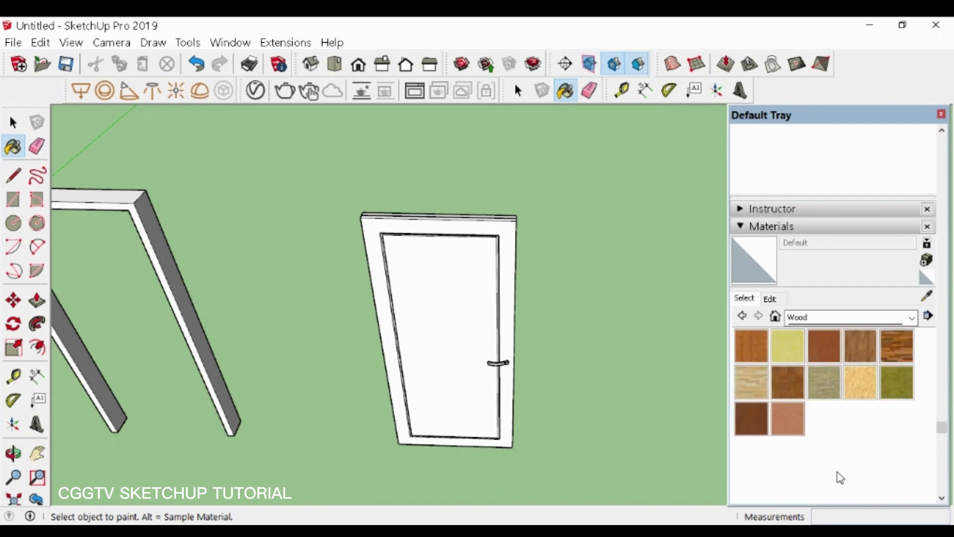
left_click(820, 350)
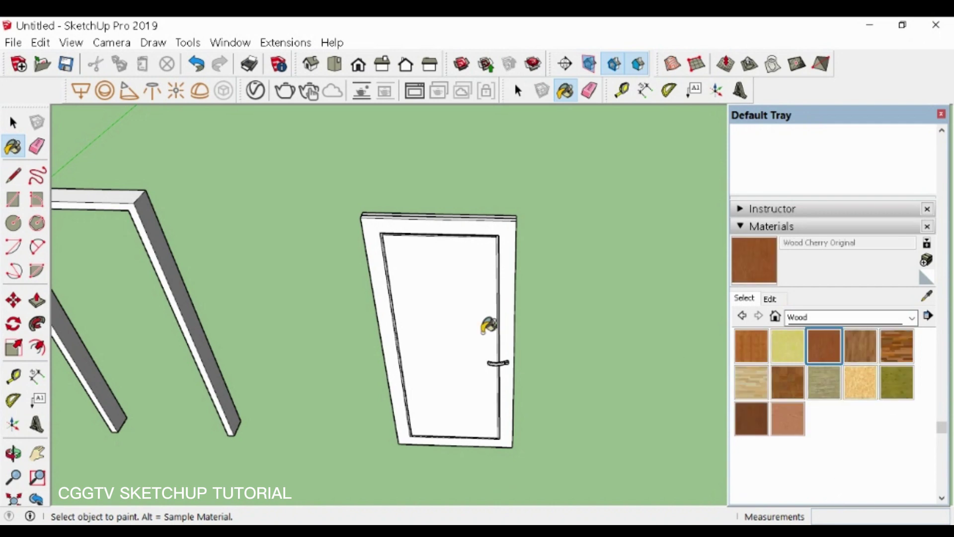
left_click(458, 341)
scroll(449, 367, "up", 5)
scroll(530, 367, "down", 5)
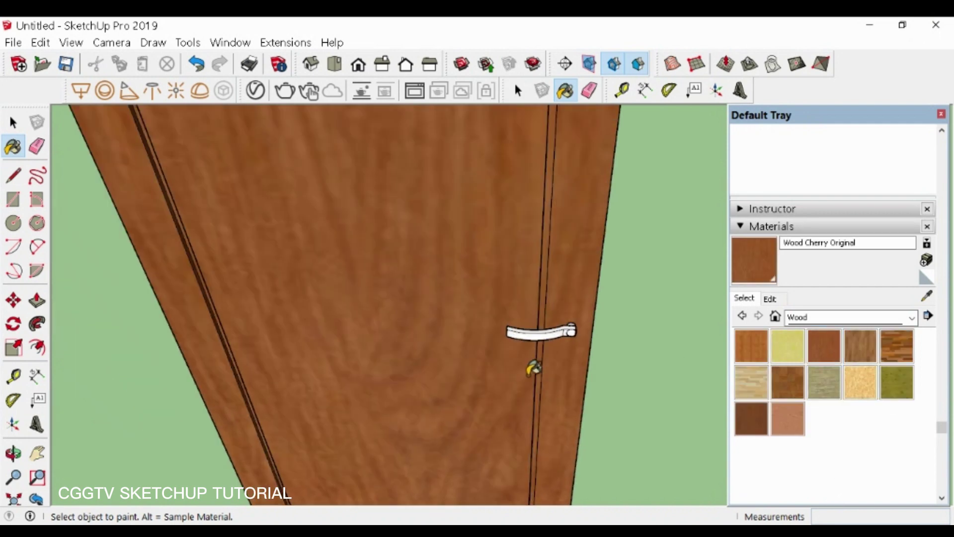
key("space")
- Paint the door handle with the Metal Corrugated Shiny material
scroll(510, 390, "up", 4)
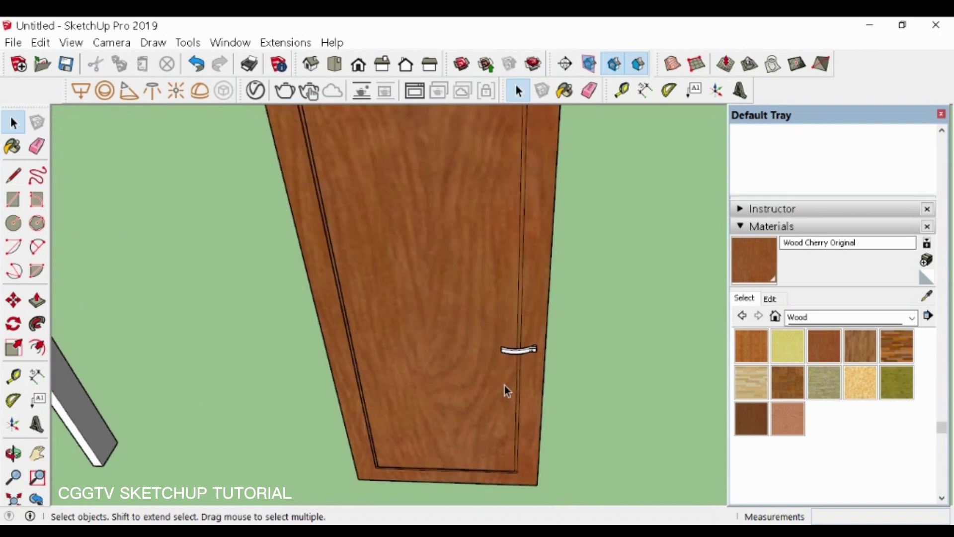
middle_click_drag(509, 378, 465, 377)
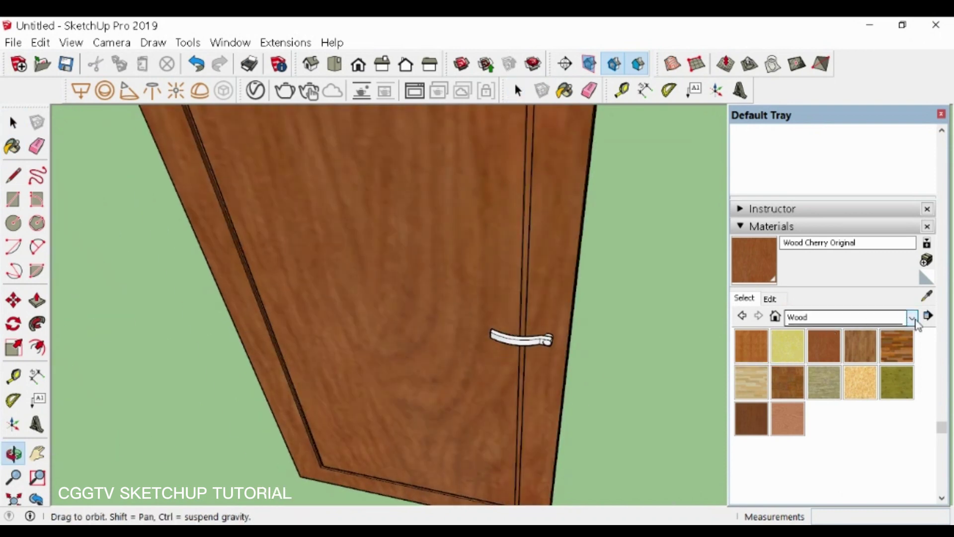
left_click(815, 416)
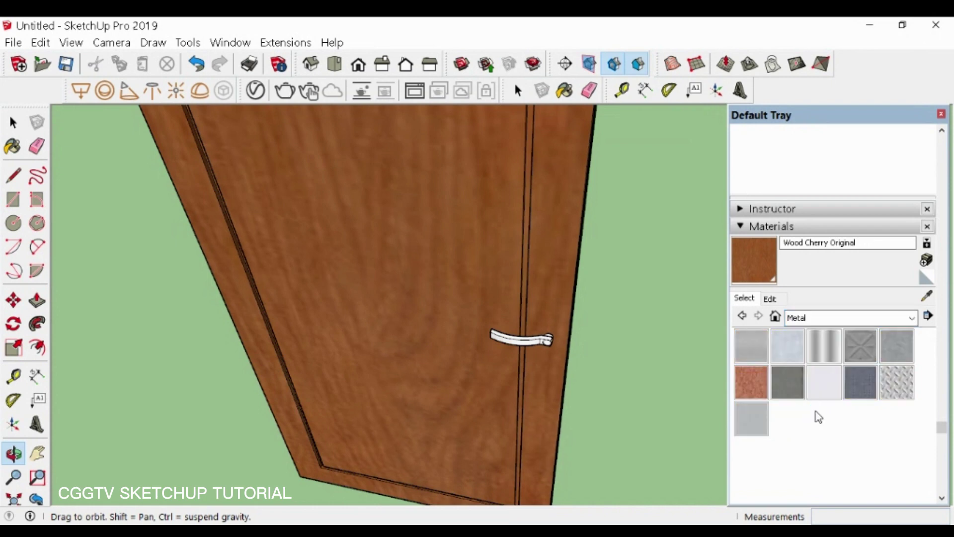
left_click(824, 345)
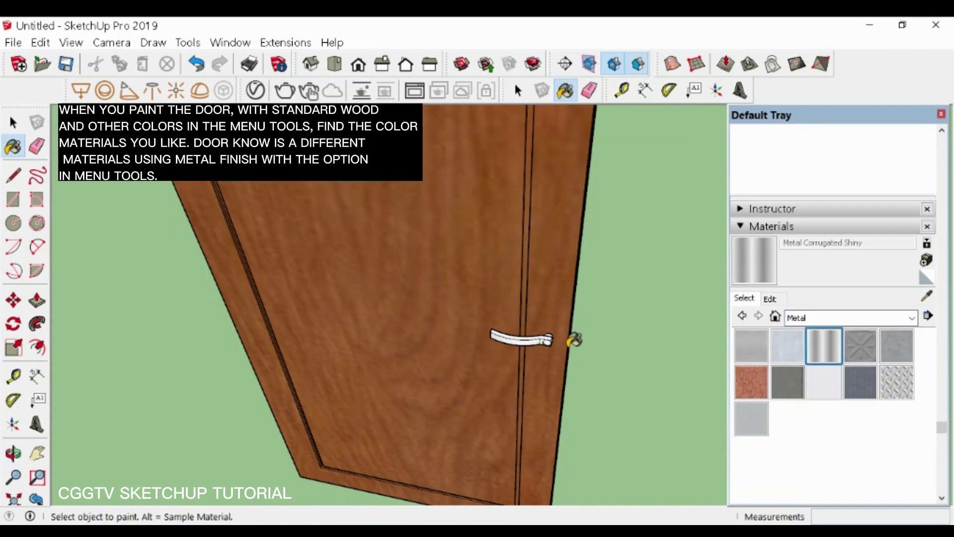
left_click(528, 336)
mouse_move(520, 340)
middle_mouse_down()
mouse_move(283, 347)
mouse_move(379, 337)
mouse_move(581, 345)
middle_mouse_up()
- Group the painted door panel with its handles
key("space")
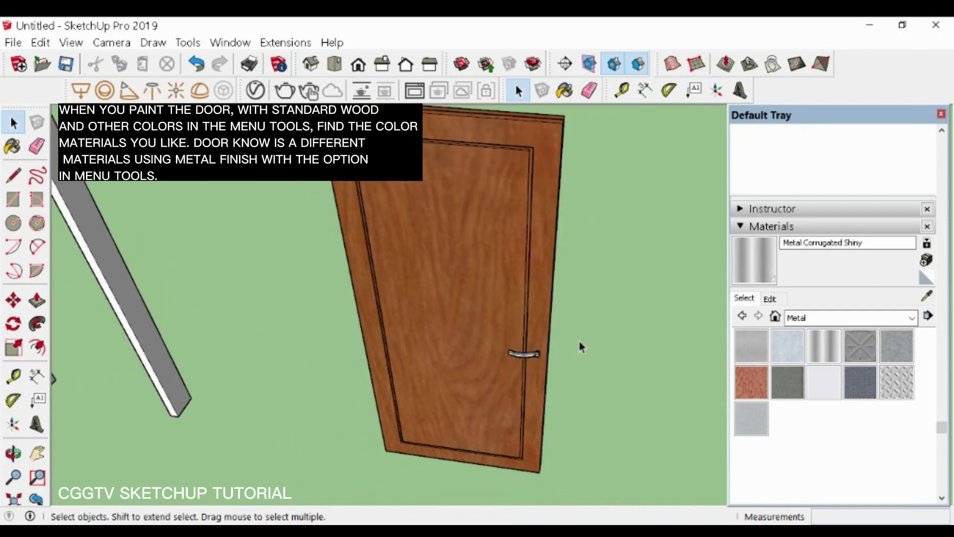
left_click_drag(506, 374, 506, 374)
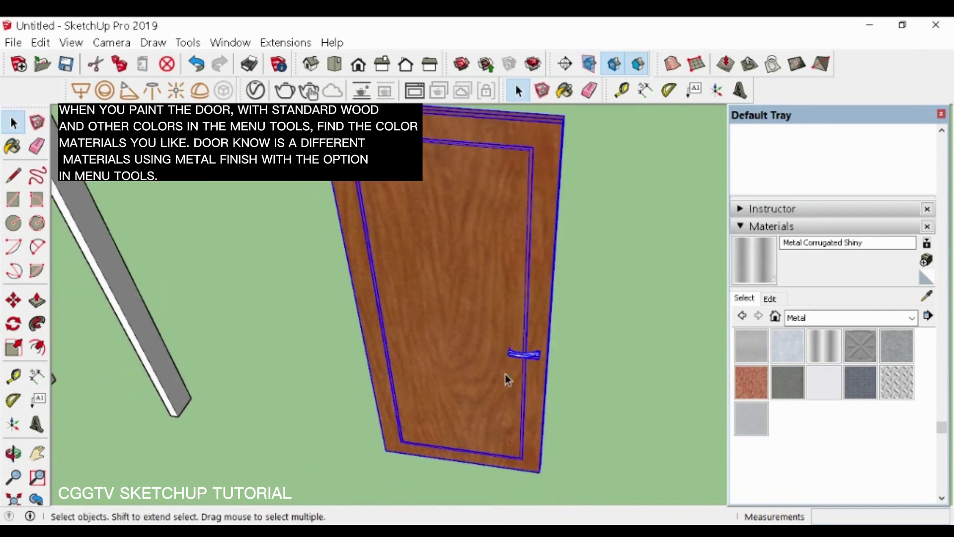
scroll(554, 350, "down", 4)
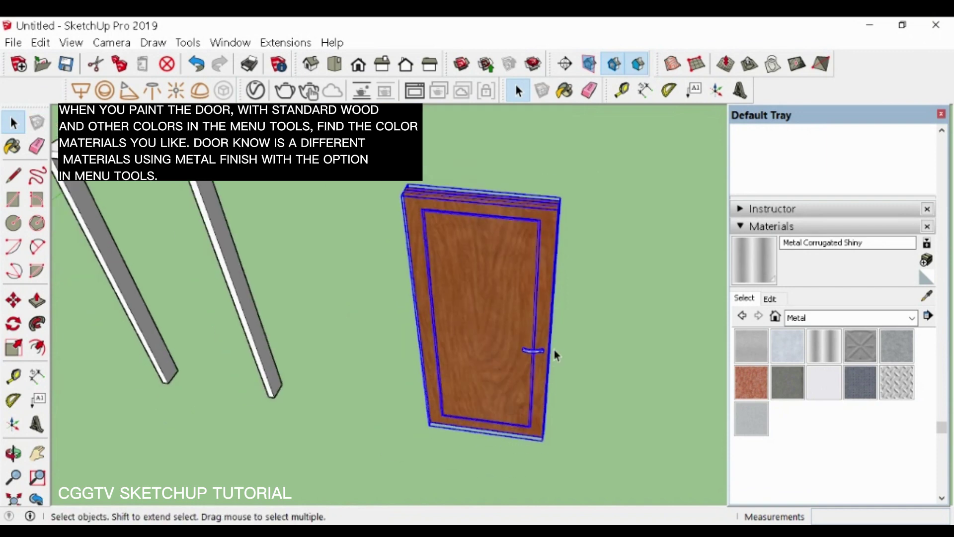
- Sample the cherry wood material from the door panel and paint the adjacent jamb with it
left_click(927, 298)
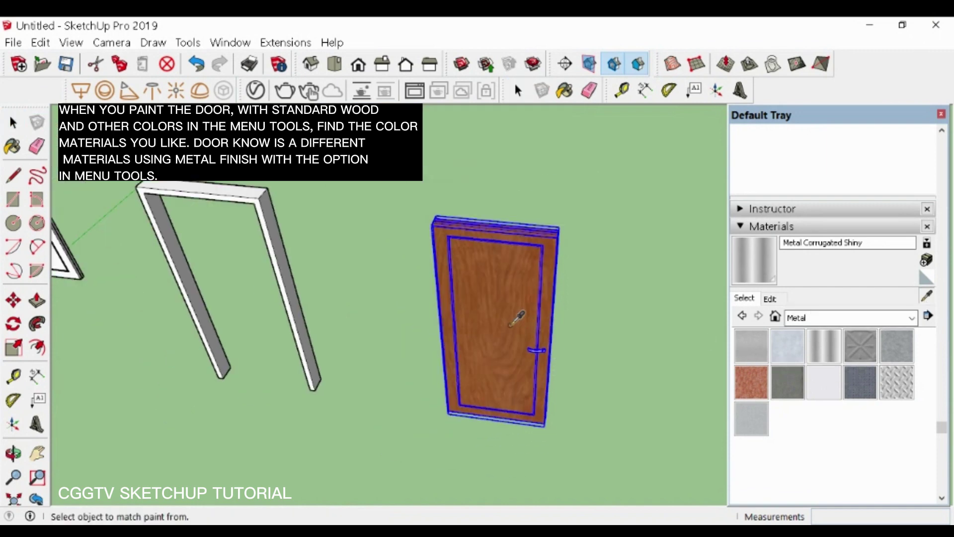
left_click(495, 316)
left_click(297, 302)
key("space")
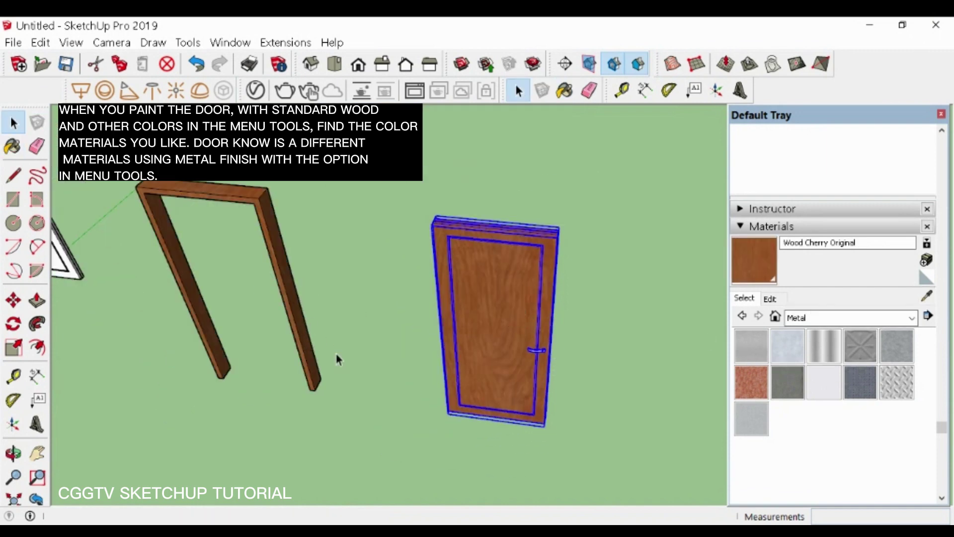
left_click(336, 356)
- Move the door group about 2.28 m into the painted jamb, matching its bottom corner to the jamb's inner corner
left_click(514, 269)
key("m")
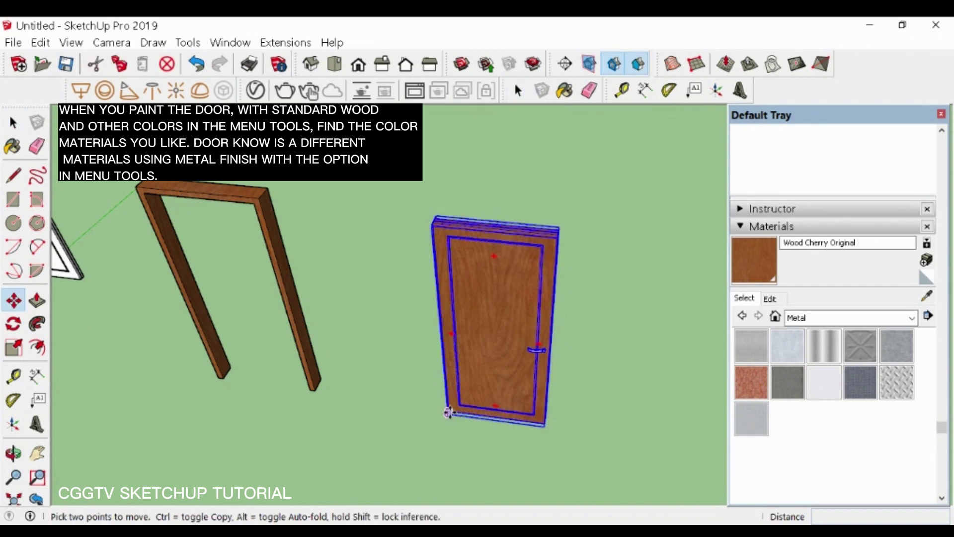
left_click(447, 412)
scroll(298, 422, "up", 5)
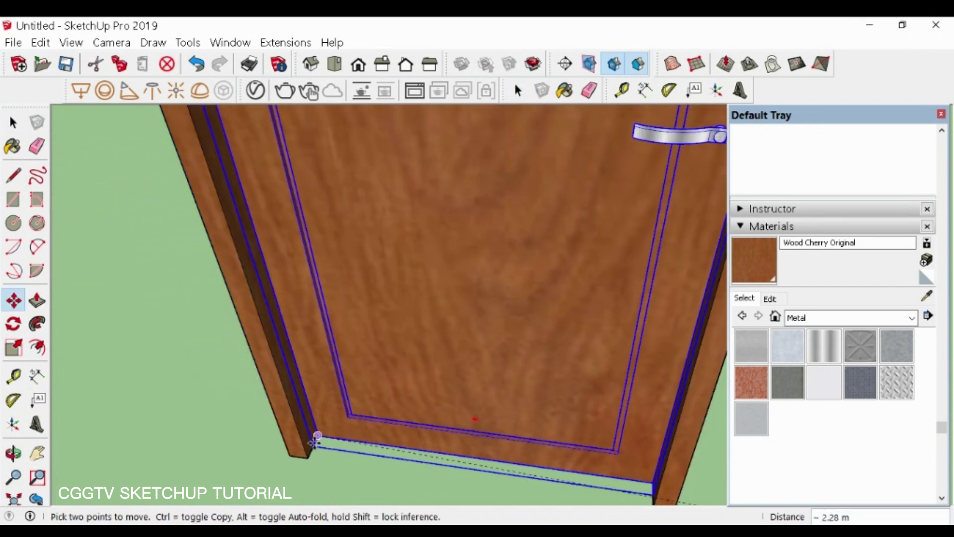
left_click(313, 447)
- Move the assembled cherry wood door and jamb away from the unpainted door and jamb to an open area
scroll(345, 442, "down", 7)
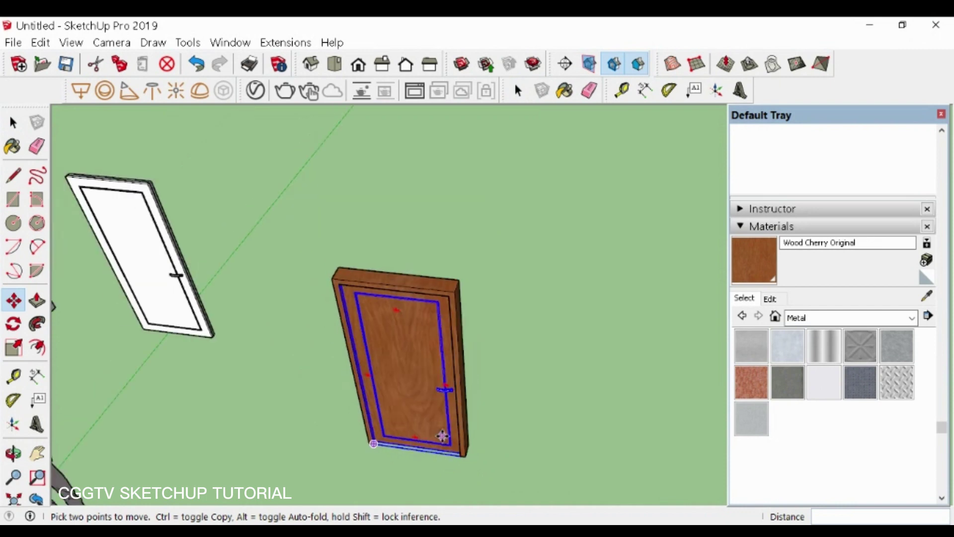
key("space")
left_click(424, 353)
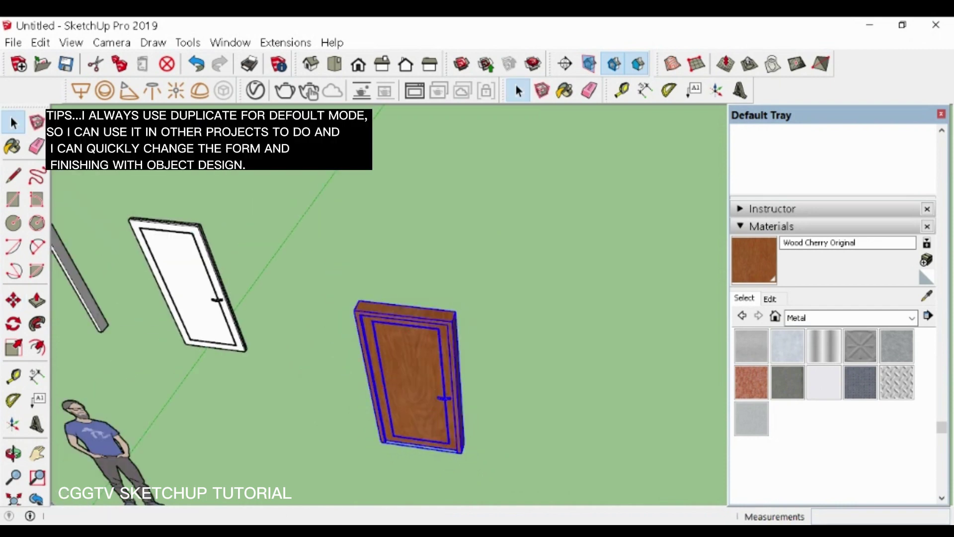
scroll(366, 292, "down", 4)
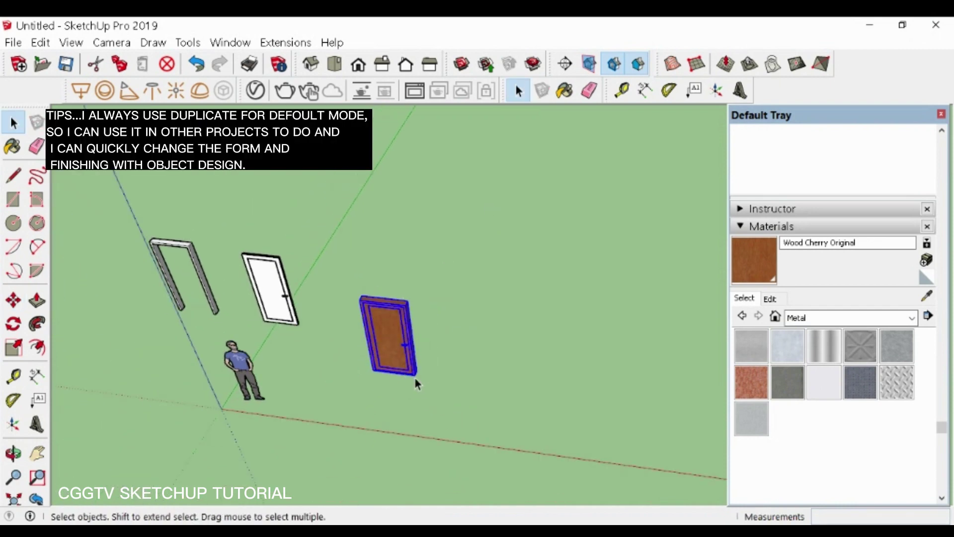
key("m")
left_click(417, 380)
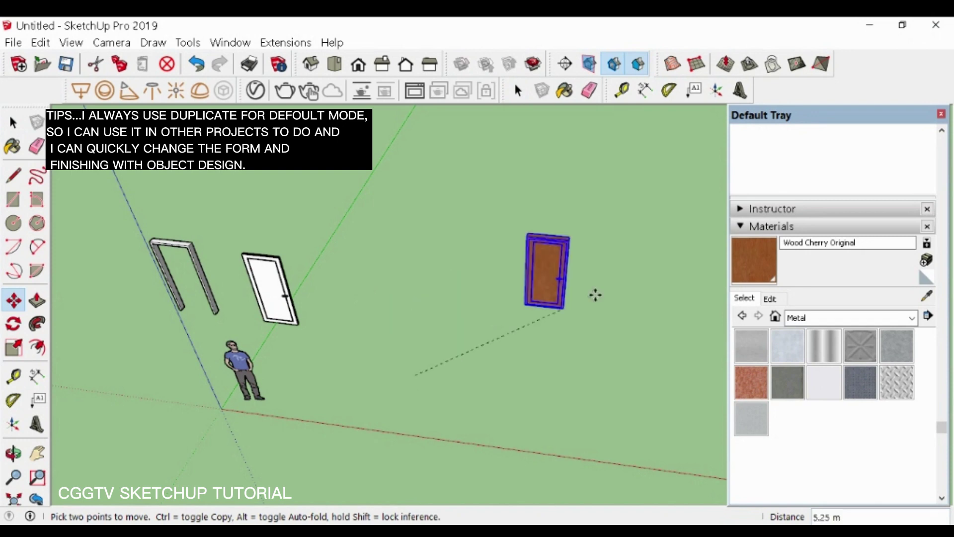
left_click(635, 260)
scroll(521, 323, "down", 3)
key("space")
left_click(559, 243)
scroll(558, 244, "up", 3)
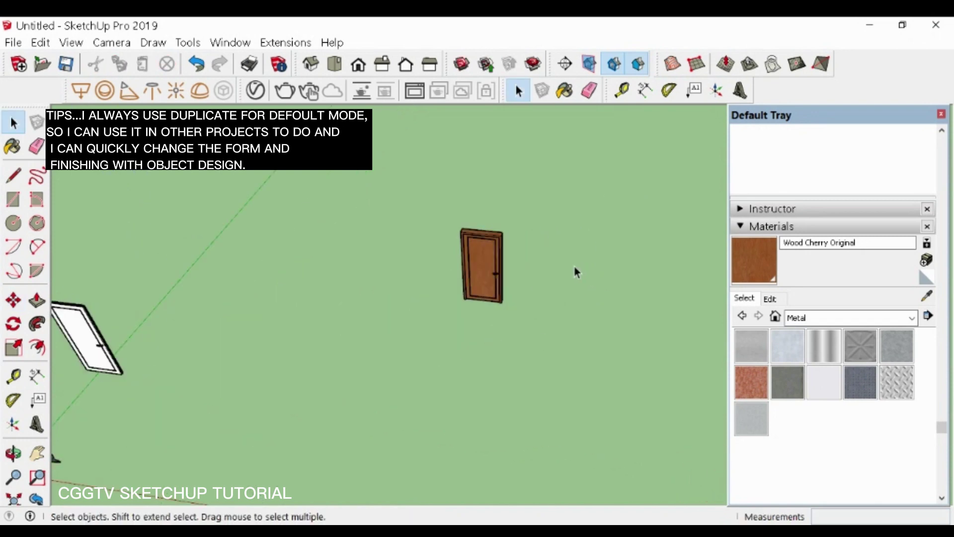
- Draw a large ground rectangle around the base of the painted door
left_click(14, 199)
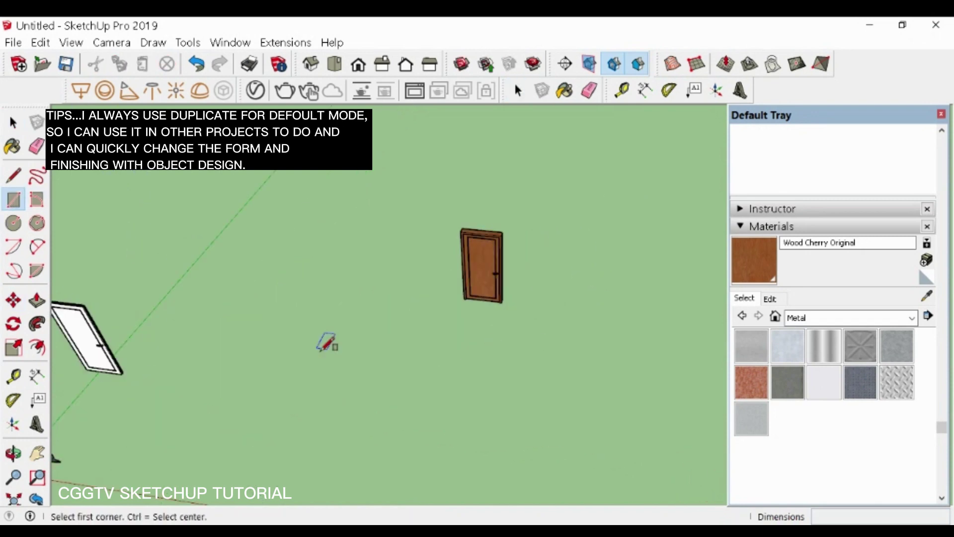
left_click(343, 339)
left_click(616, 221)
scroll(450, 337, "up", 2)
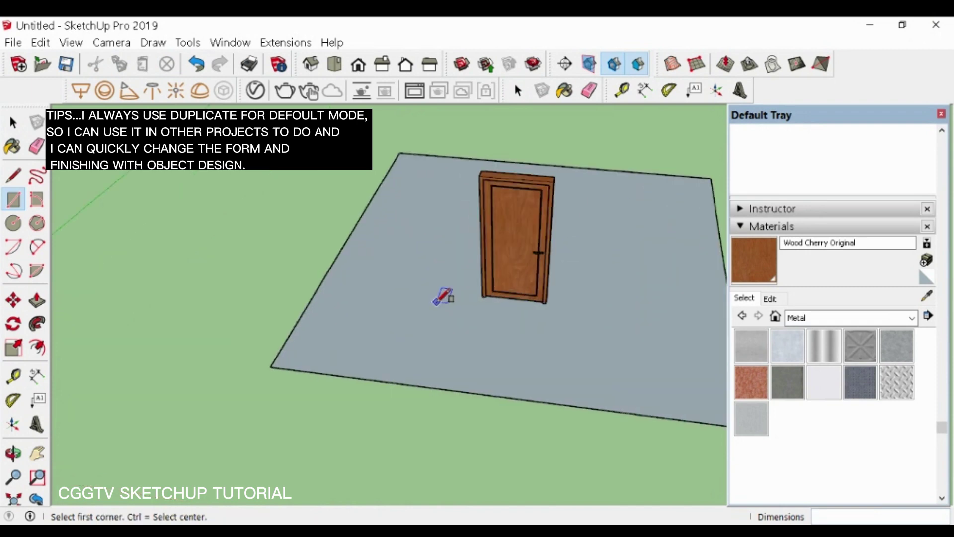
scroll(331, 320, "down", 1)
key("space")
scroll(239, 355, "down", 2)
scroll(329, 348, "up", 3)
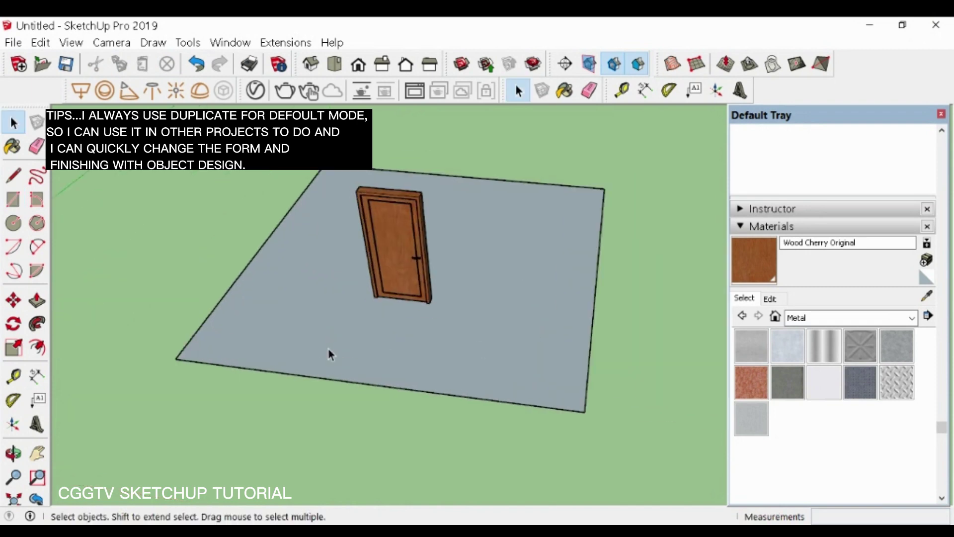
- Draw a second ground rectangle of similar size beside the one under the painted door
scroll(290, 340, "down", 4)
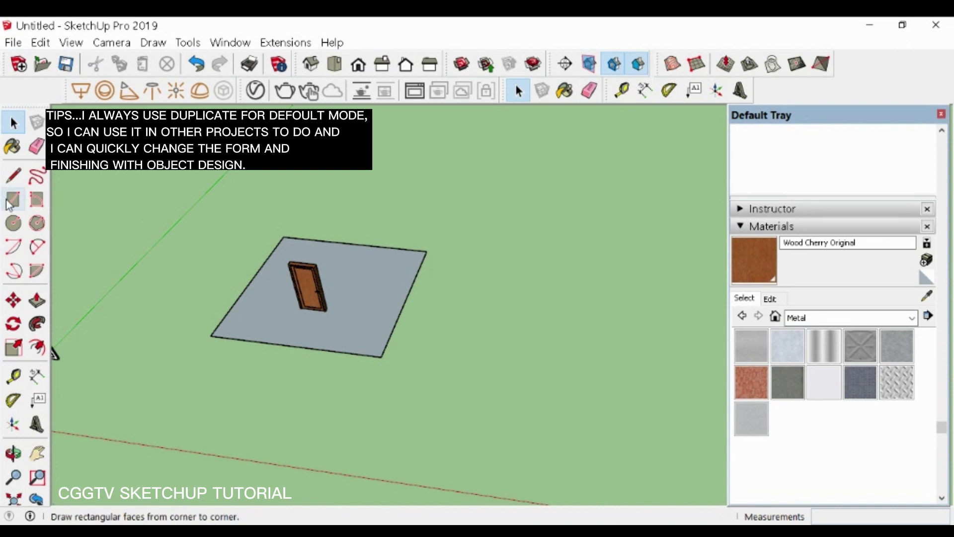
left_click(13, 199)
left_click(494, 383)
left_click(653, 249)
scroll(654, 365, "up", 3)
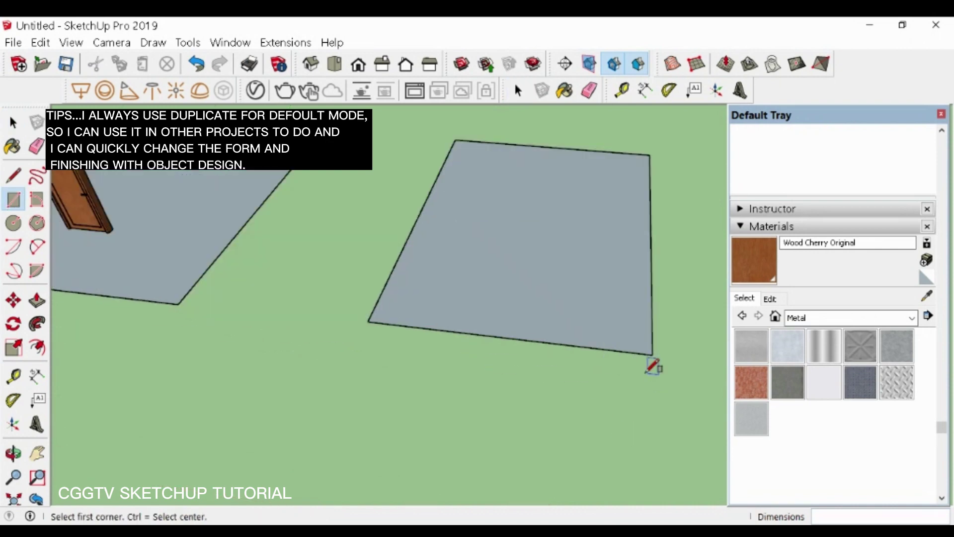
- Push/Pull the second rectangle slightly upward into a thin floor slab
key("space")
left_click(539, 321)
key("p")
left_click_drag(531, 328, 530, 319)
key("space")
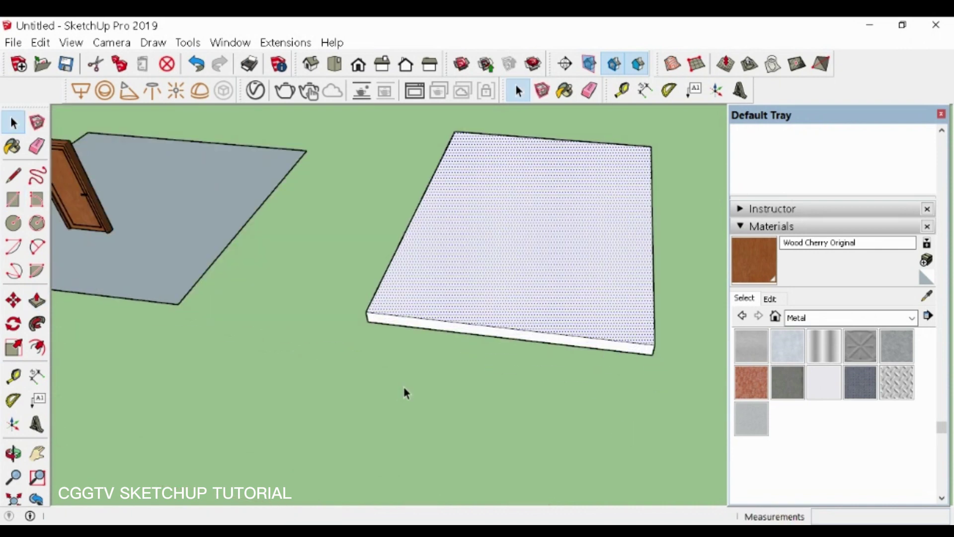
left_click(403, 393)
- Offset the slab's top face inward by 0.10 m to outline the walls
scroll(544, 301, "down", 2)
left_click(37, 347)
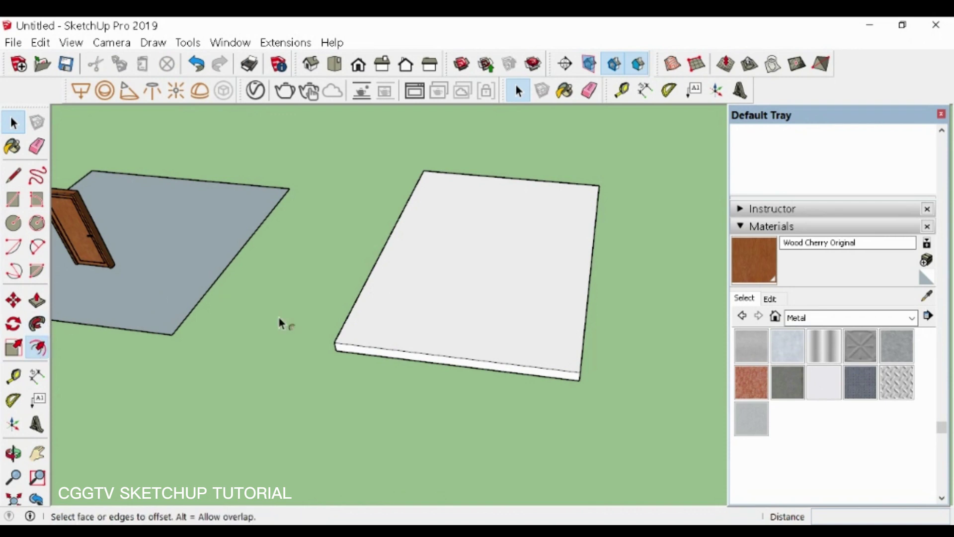
left_click(363, 313)
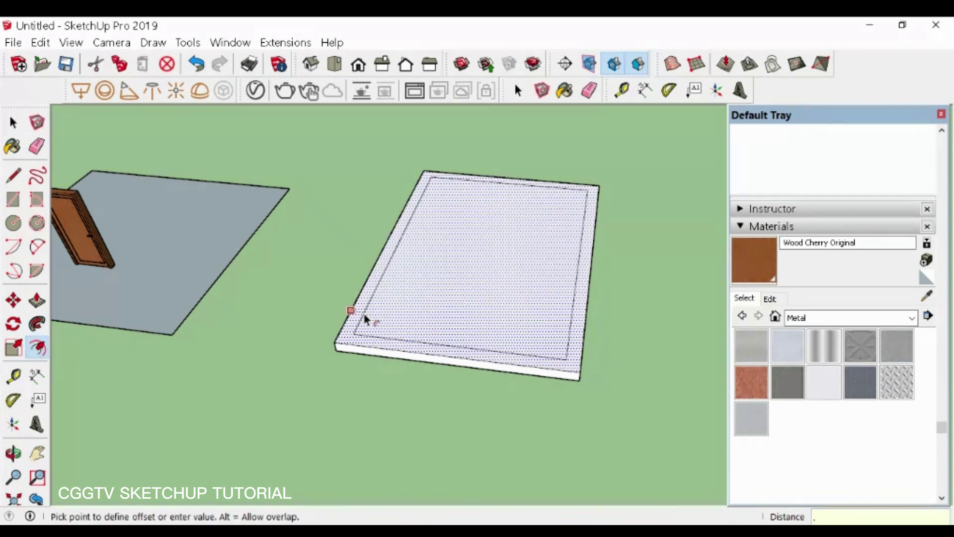
key("Return")
key("space")
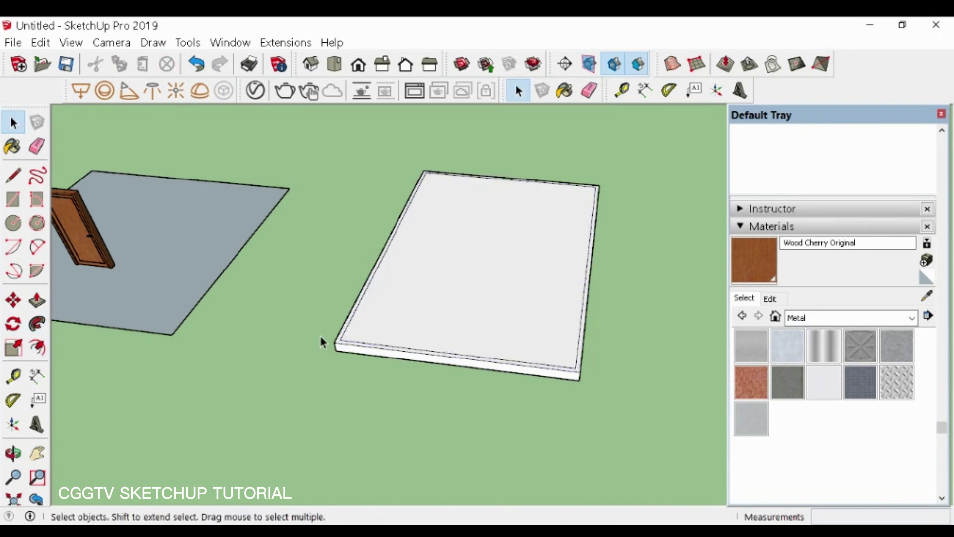
- Push/Pull the narrow border face on the slab up 2.8 m to form the room's walls
key("p")
left_click(334, 342)
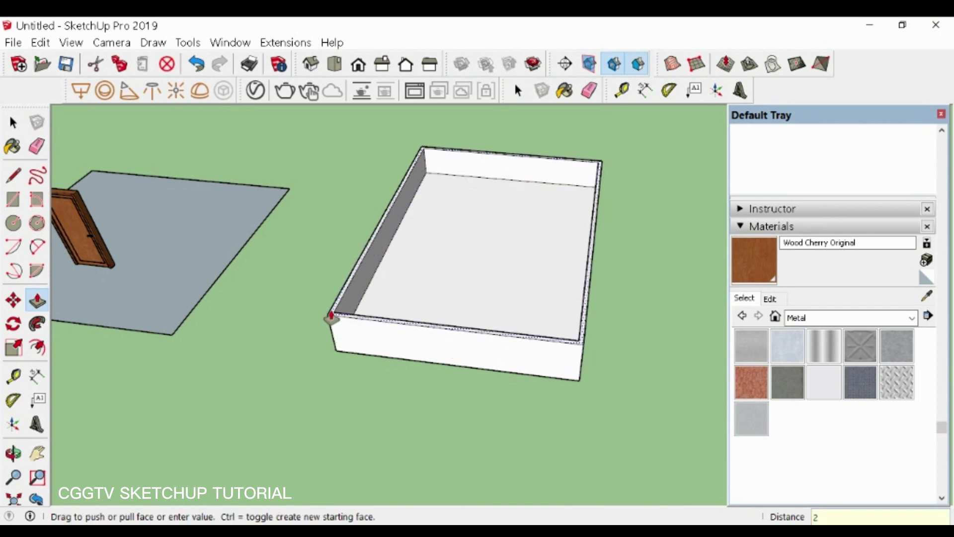
type("2.8")
key("Return")
scroll(447, 421, "down", 3)
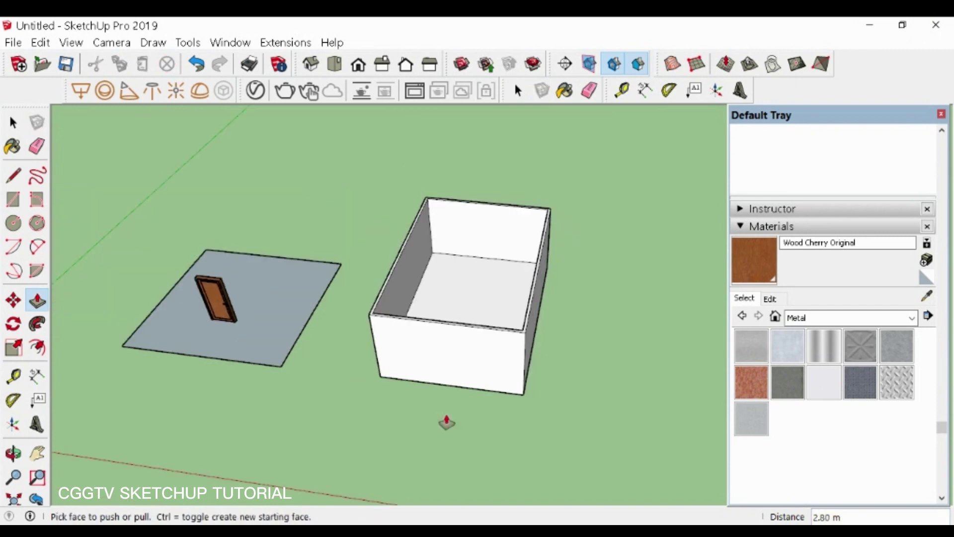
key("space")
- Draw a 1 by 2.15 m door rectangle on the inner face of the front wall, starting at the floor edge
scroll(410, 319, "up", 4)
scroll(404, 381, "down", 1)
middle_click_drag(403, 387, 419, 268)
scroll(418, 269, "up", 3)
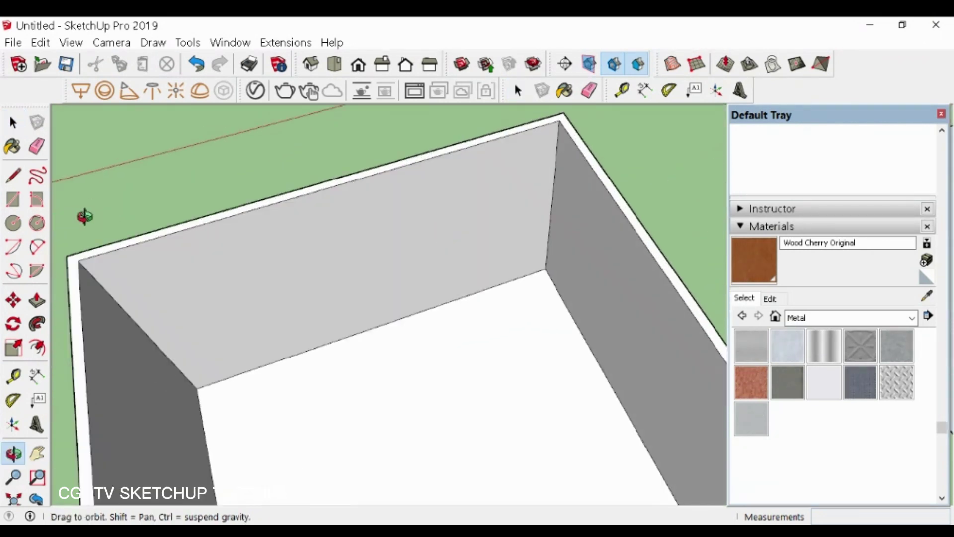
left_click(15, 200)
left_click(493, 286)
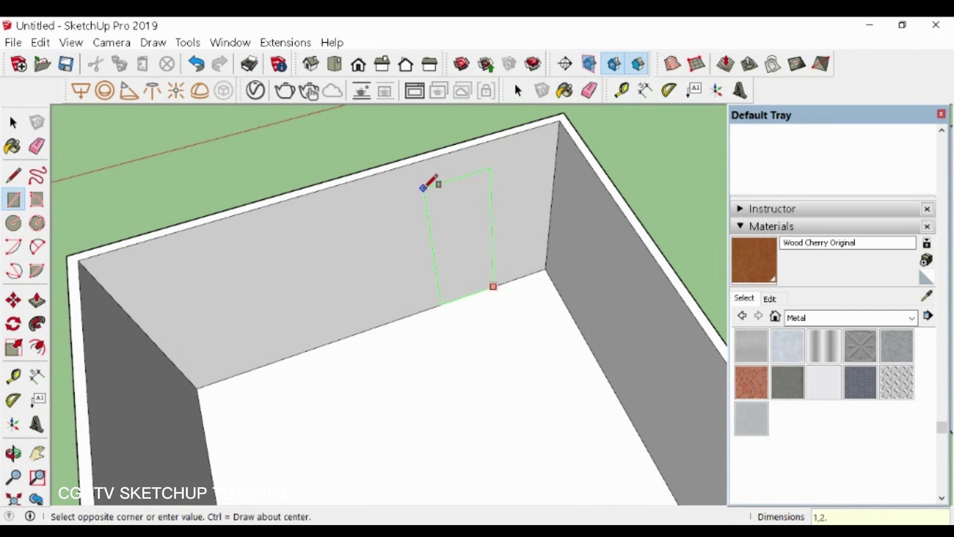
type("5")
key("Return")
key("space")
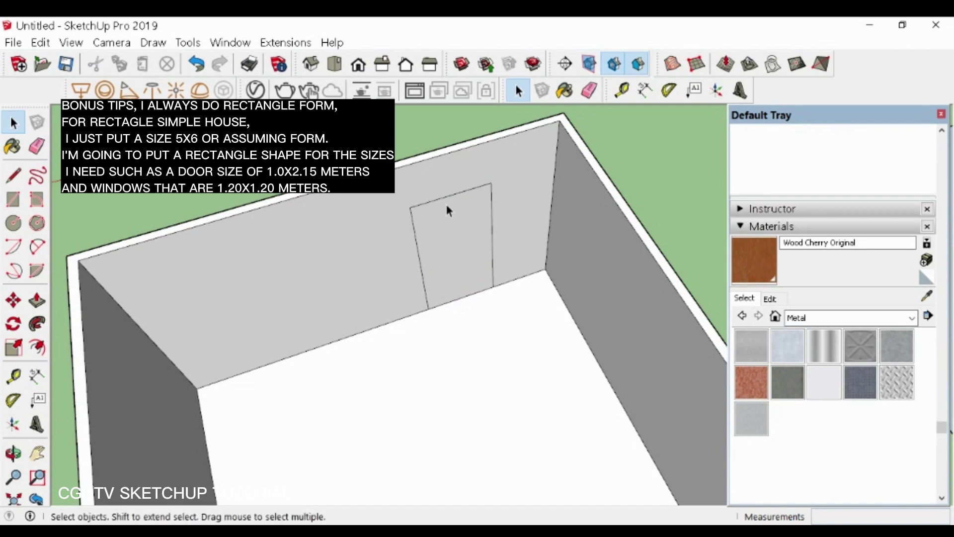
- Push the door rectangle 0.10 m through the wall to cut the door opening
left_click(467, 224)
scroll(461, 210, "up", 3)
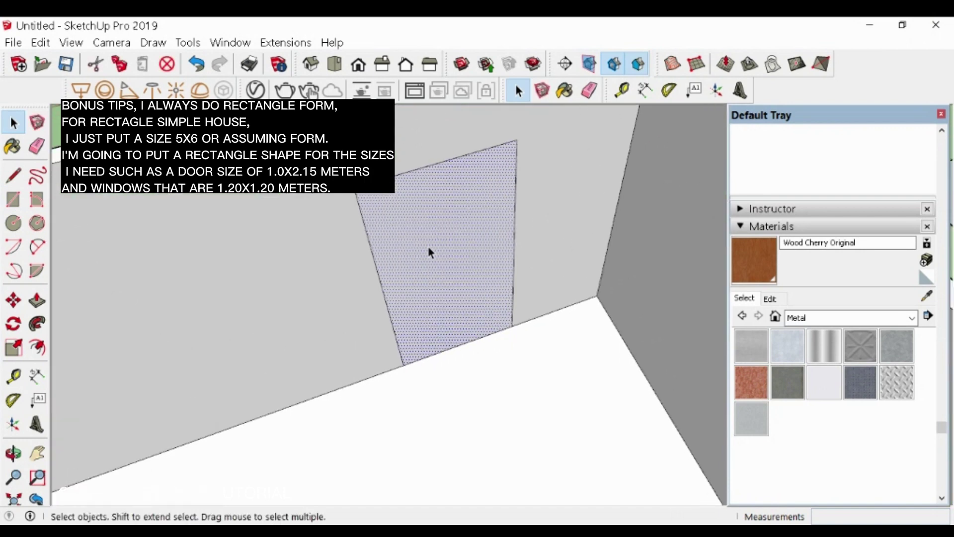
key("p")
left_click(435, 245)
left_click(409, 260)
scroll(317, 316, "down", 3)
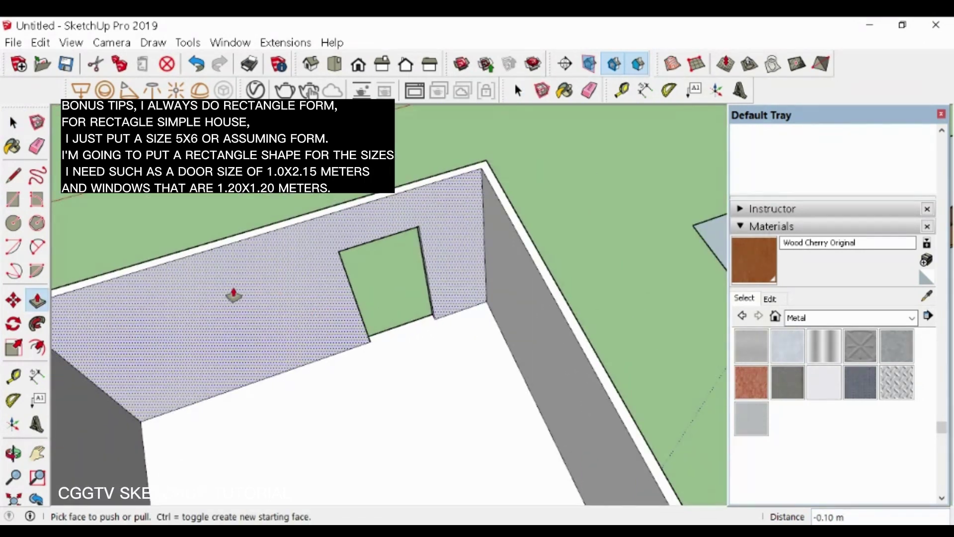
- Draw a 1.2 by 1.2 m window rectangle on the same wall beside the door opening
scroll(195, 272, "up", 1)
scroll(568, 130, "down", 1)
scroll(249, 280, "up", 1)
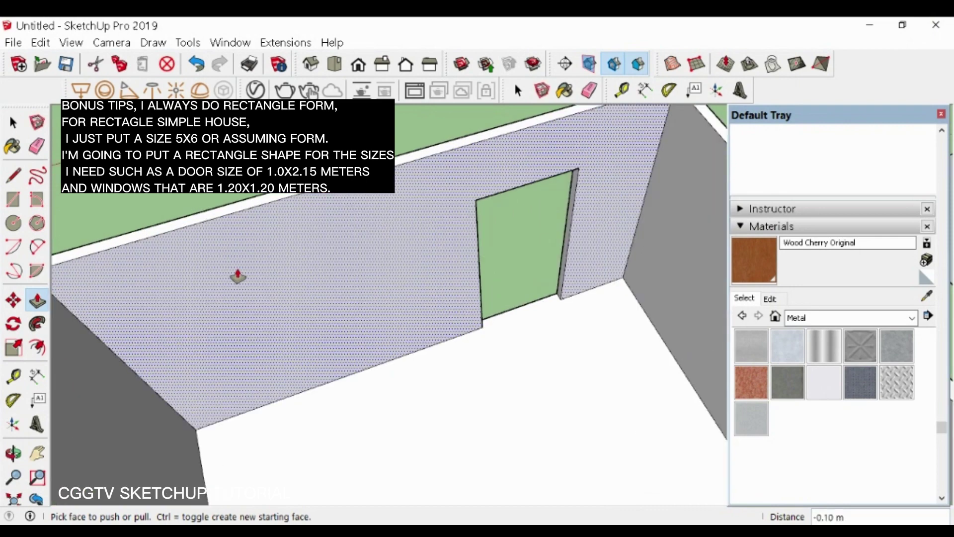
left_click(13, 199)
left_click(381, 230)
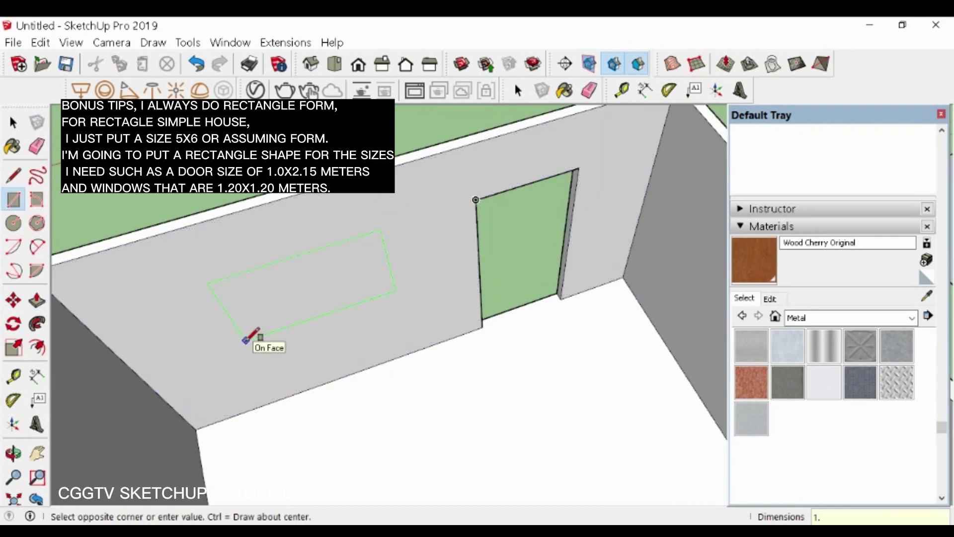
key("Return")
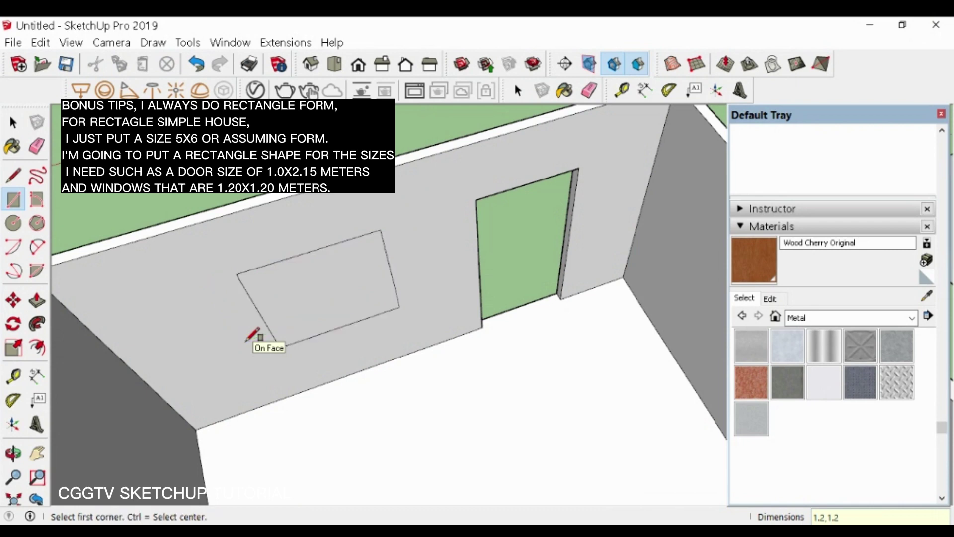
key("space")
- Try to copy the window rectangle about 3.50 m onto the adjoining side wall
left_click(296, 330)
scroll(342, 224, "down", 2)
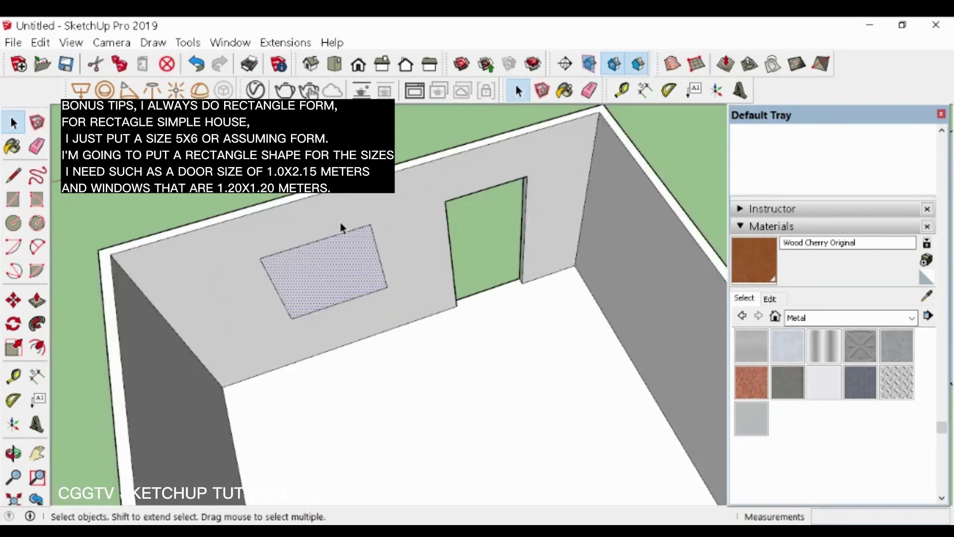
key("m")
key("ctrl")
left_click(343, 286)
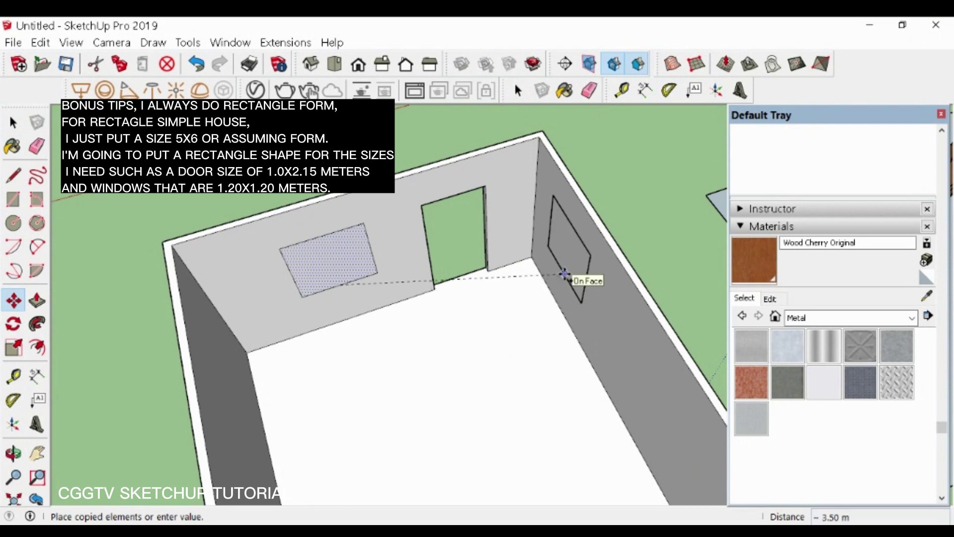
left_click(564, 274)
key("ctrl+z")
key("space")
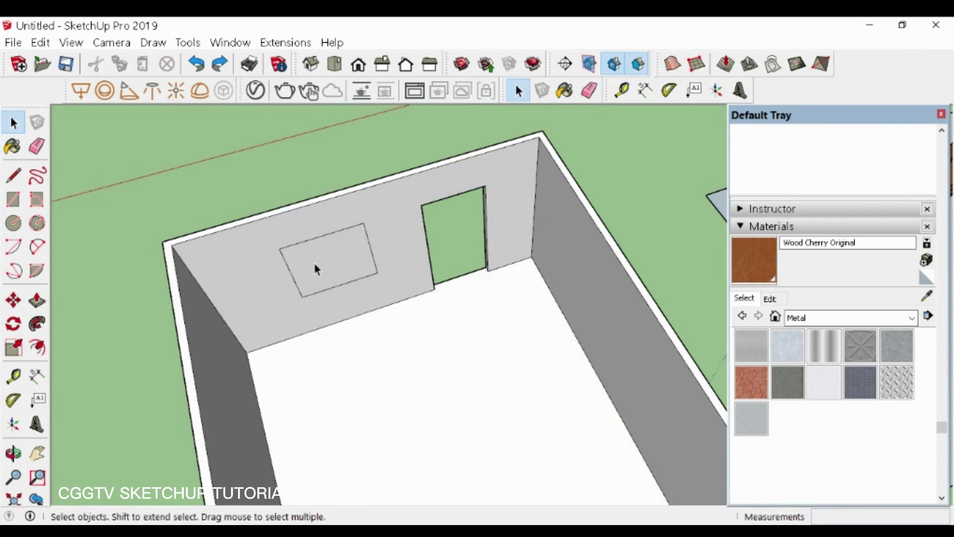
- Copy the window rectangle onto the adjoining side wall, using the top edge of the front wall as the reference
left_click(315, 253)
key("m")
left_click(309, 204)
key("ctrl")
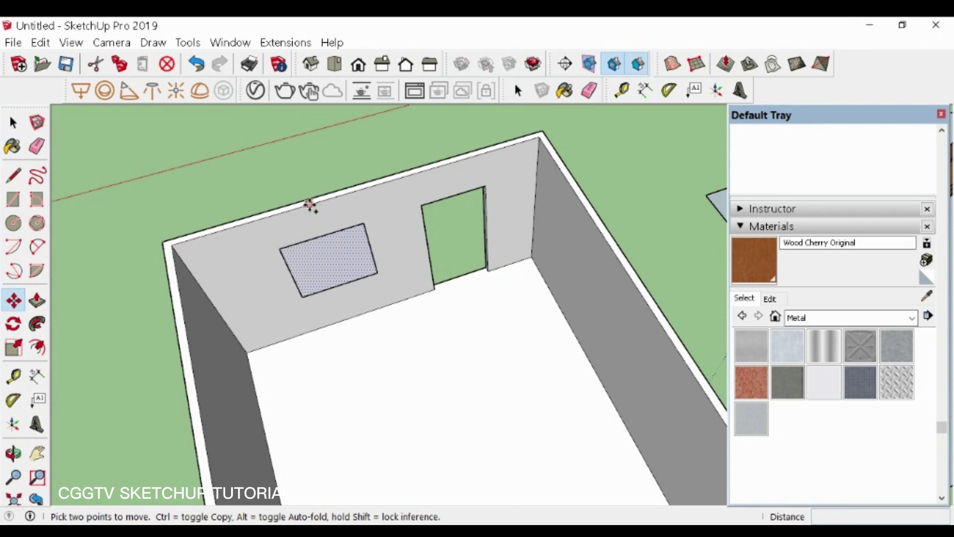
left_click(587, 210)
key("space")
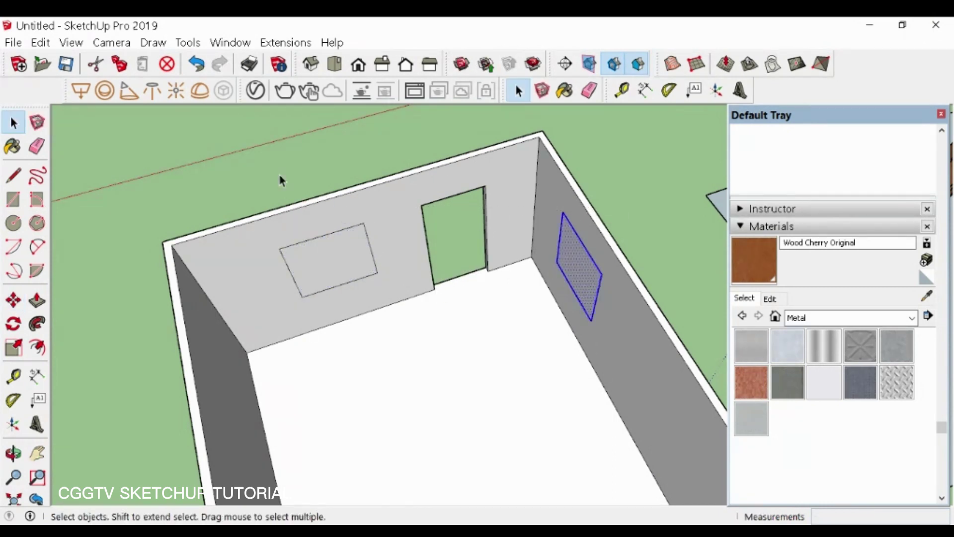
left_click(277, 177)
- Push both window rectangles 0.10 m through their walls to cut the window openings
left_click(580, 277)
scroll(580, 282, "up", 2)
key("p")
double_click(583, 285)
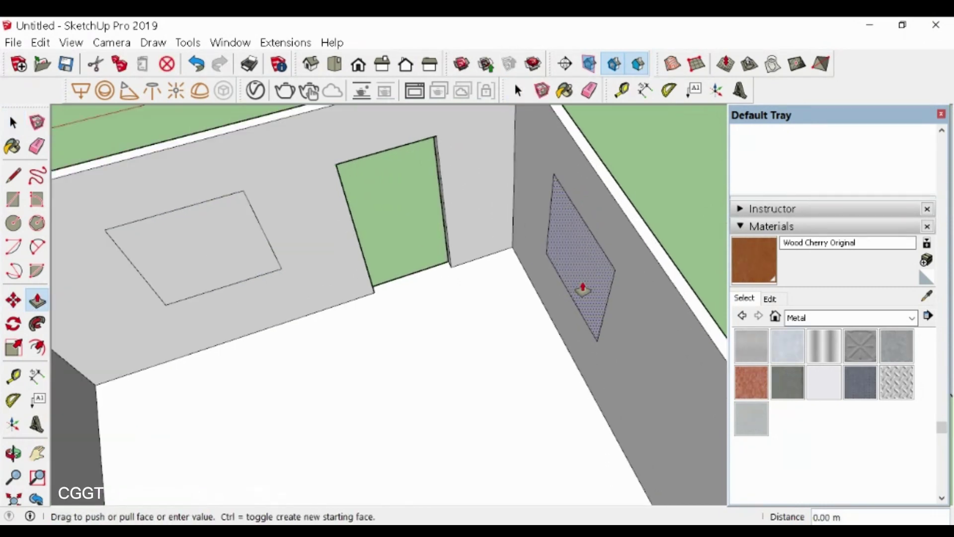
left_click(251, 273)
left_click(231, 267)
scroll(292, 296, "down", 4)
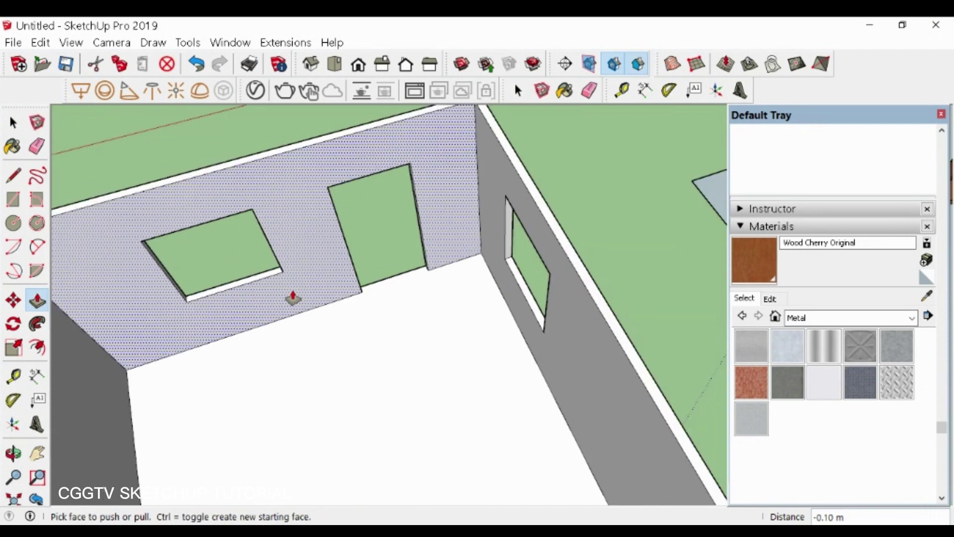
- Copy the wood door from the grey base plane into the front wall's door opening, matching their upper corners
middle_click_drag(283, 302, 654, 294)
scroll(654, 294, "down", 5)
middle_click_drag(594, 362, 305, 345)
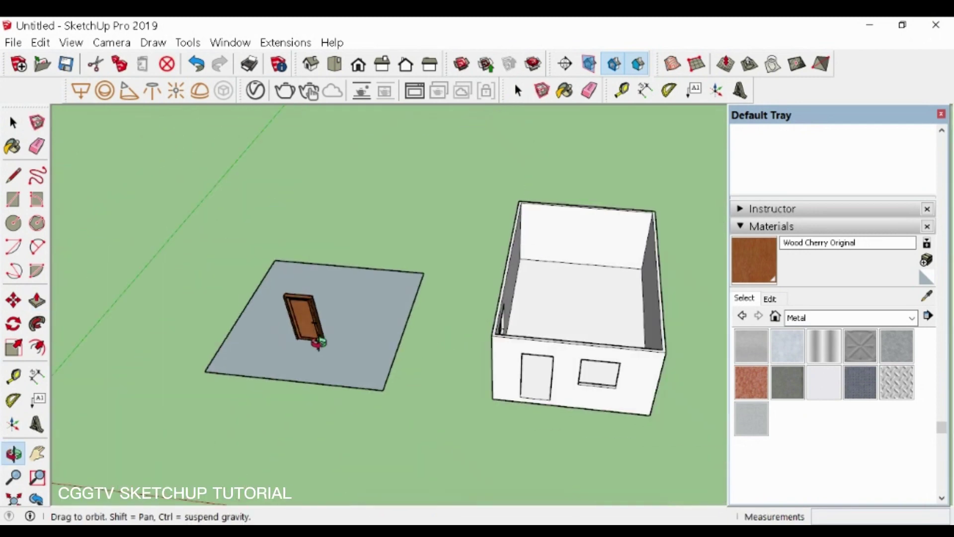
key("space")
scroll(310, 328, "up", 3)
key("m")
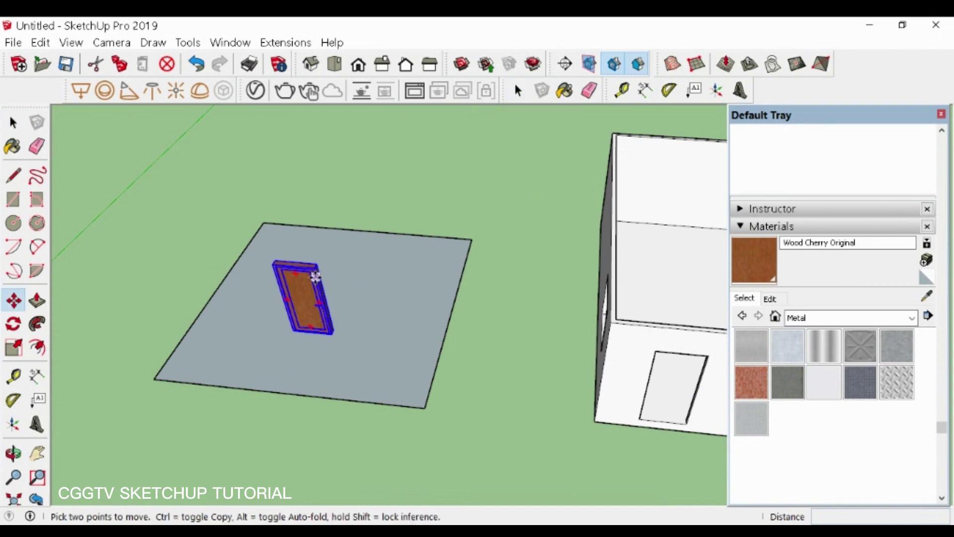
key("ctrl")
left_click(271, 267)
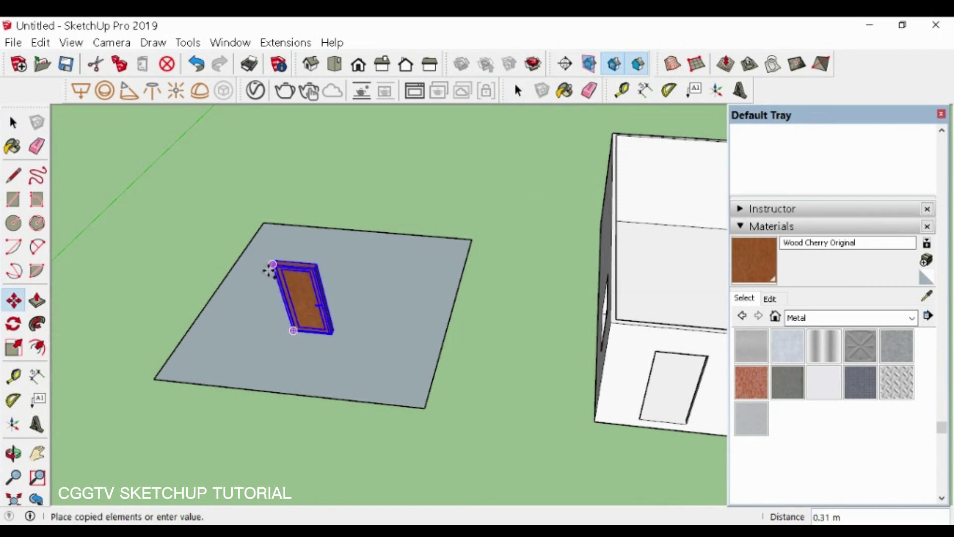
scroll(379, 334, "down", 2)
scroll(503, 324, "up", 6)
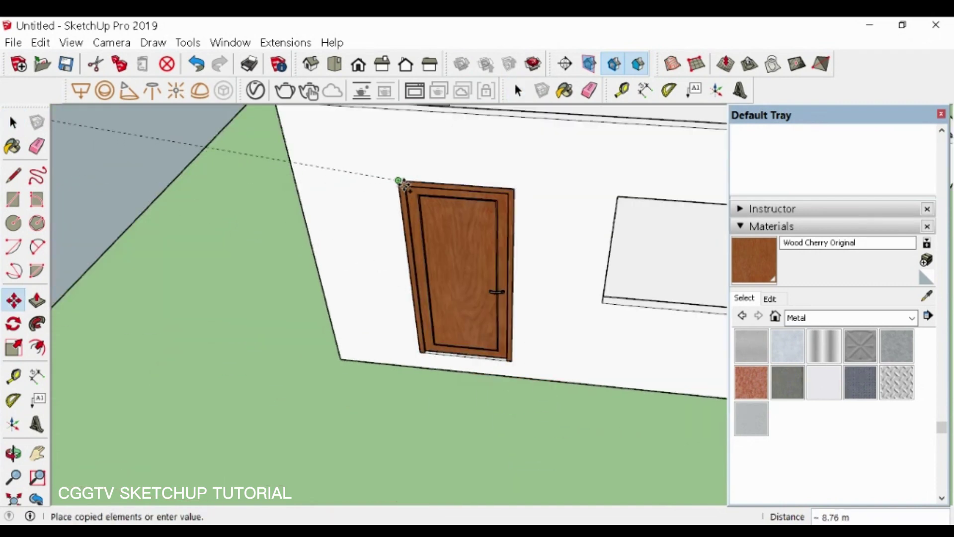
left_click(399, 181)
key("space")
left_click(395, 435)
- Examine the fit of the placed door in the front wall from several outside angles
scroll(394, 434, "down", 2)
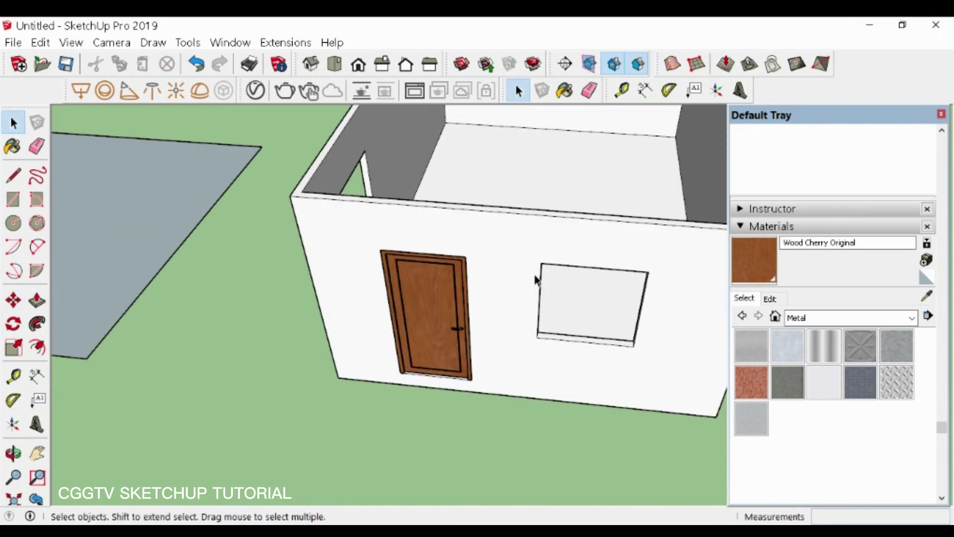
scroll(455, 375, "down", 2)
middle_click_drag(456, 379, 511, 231)
scroll(511, 230, "up", 2)
middle_click_drag(547, 287, 443, 370)
scroll(388, 320, "down", 3)
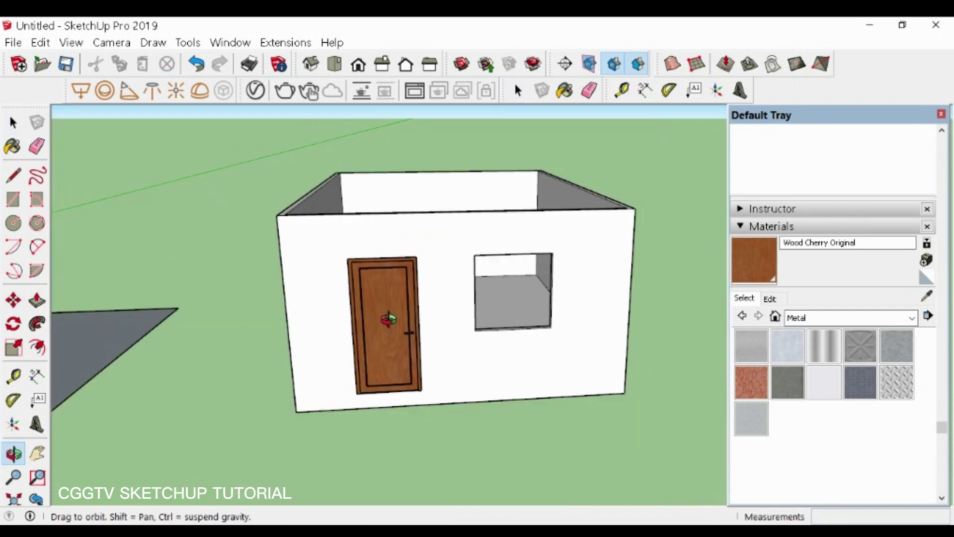
scroll(376, 415, "up", 2)
middle_click_drag(388, 319, 350, 396)
scroll(348, 396, "up", 3)
key("space")
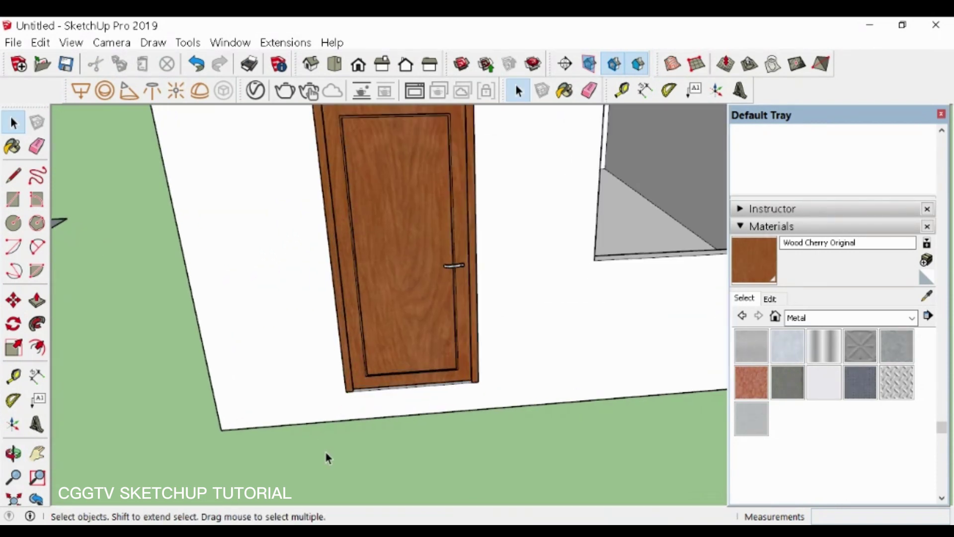
scroll(264, 336, "down", 2)
scroll(317, 317, "down", 3)
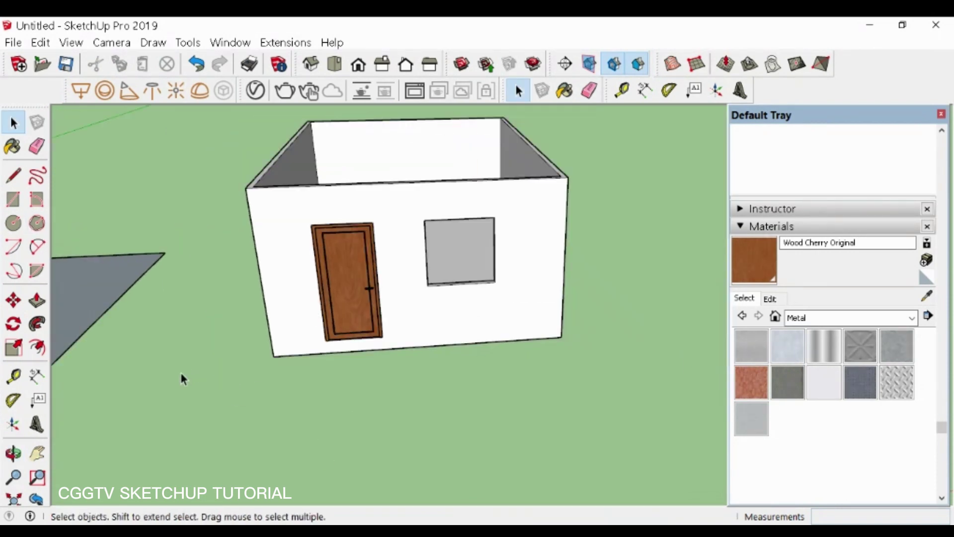
- Draw a rectangle on the ground in front of the room and pull it up into a thin slab
left_click(188, 419)
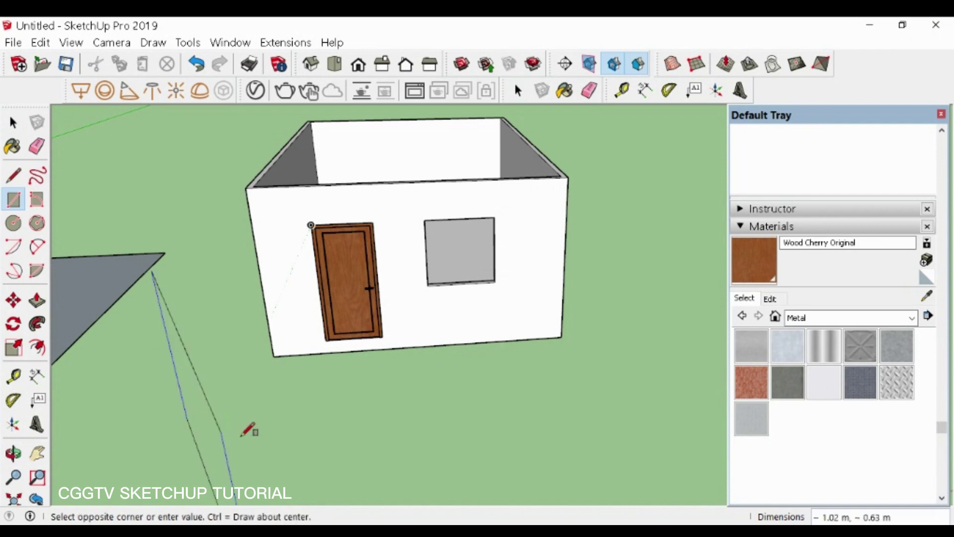
left_click(466, 480)
key("space")
key("p")
left_click(321, 452)
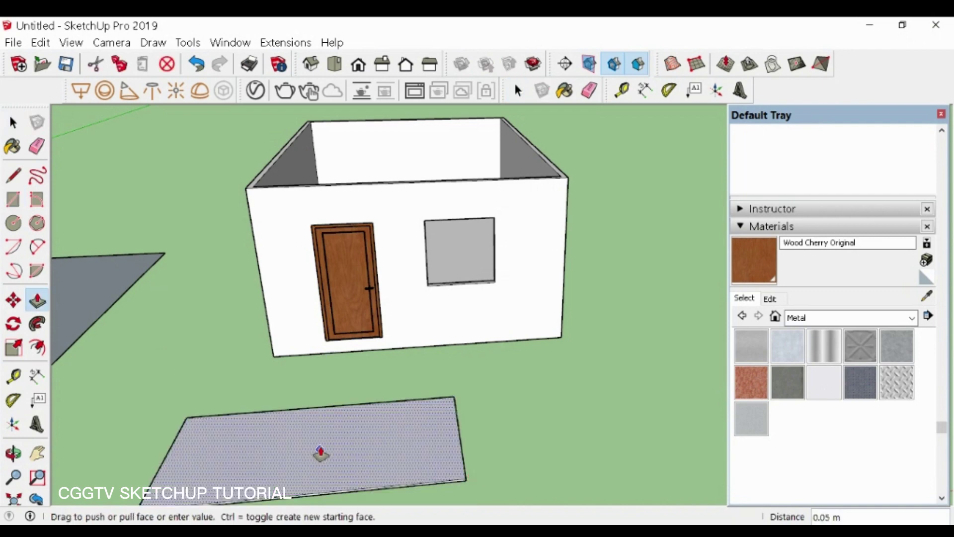
left_click(321, 448)
- Select the whole slab in front of the room and make it a group
scroll(484, 370, "down", 3)
key("space")
left_click_drag(234, 388, 514, 481)
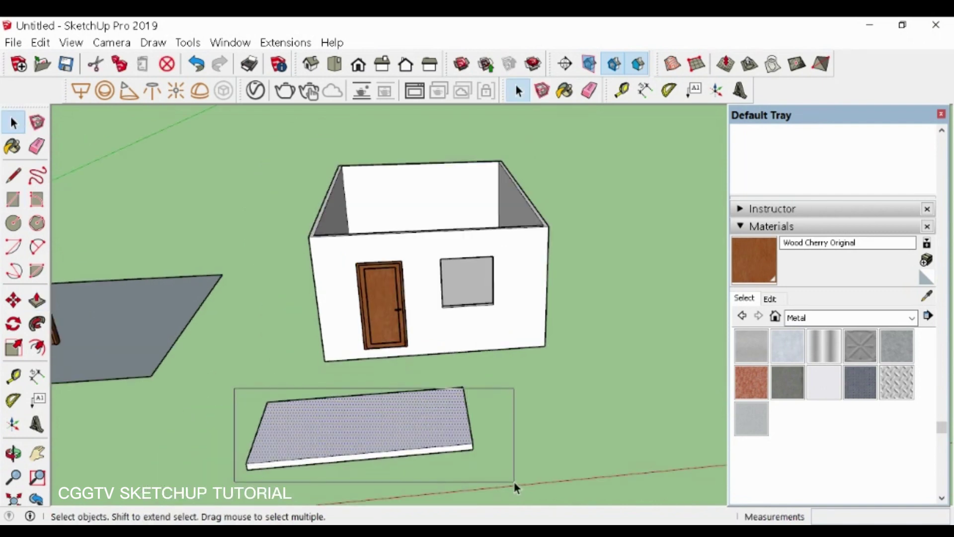
left_click_drag(222, 383, 520, 483)
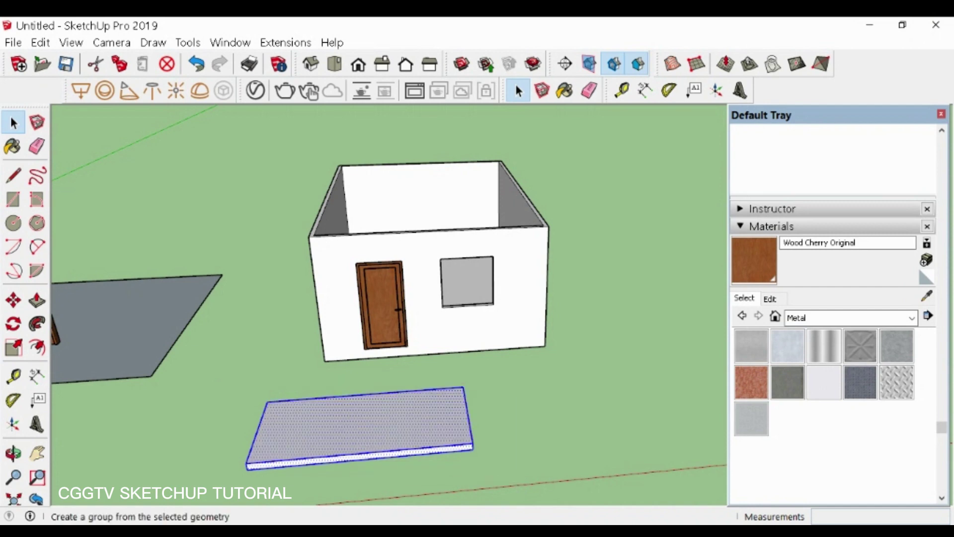
- Move the slab against the front wall below the door, aligning its end with the room's outer corner
scroll(365, 389, "up", 4)
key("m")
left_click(292, 420)
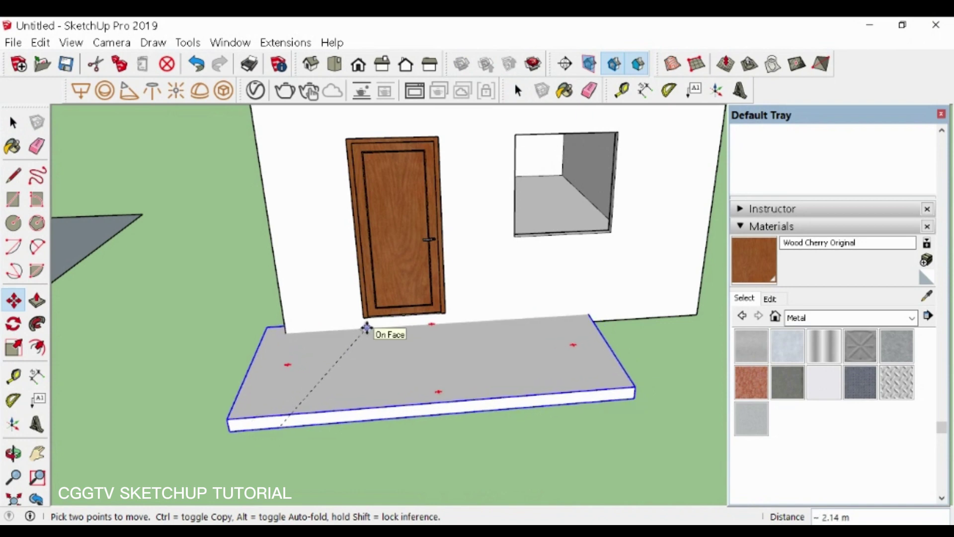
left_click(366, 328)
middle_click_drag(347, 351, 379, 411)
left_click(329, 419)
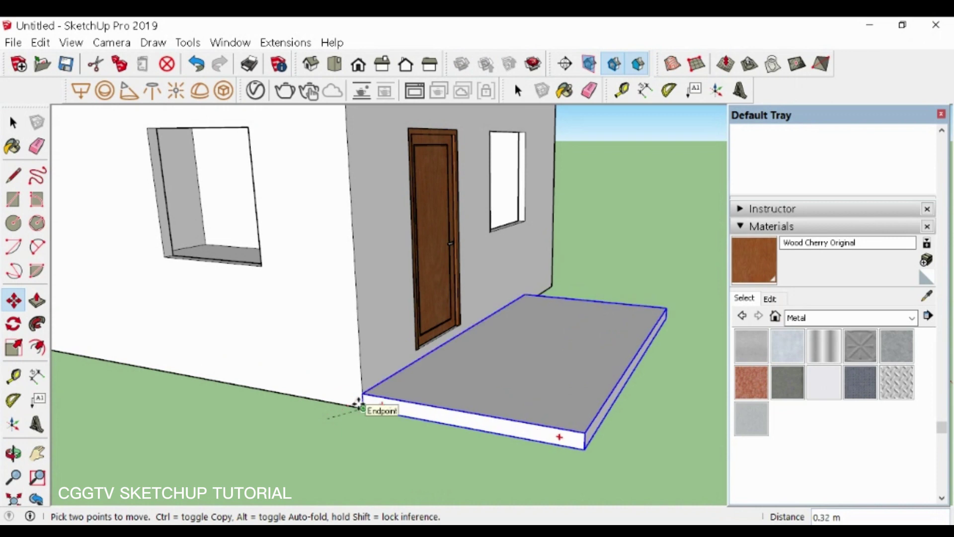
left_click(359, 405)
- Edit the Wood Cherry Original texture and browse for a replacement image in Pictures > Saved Pictures > Wall Paper Design A1 2021
middle_click_drag(486, 343, 478, 305)
scroll(396, 235, "up", 5)
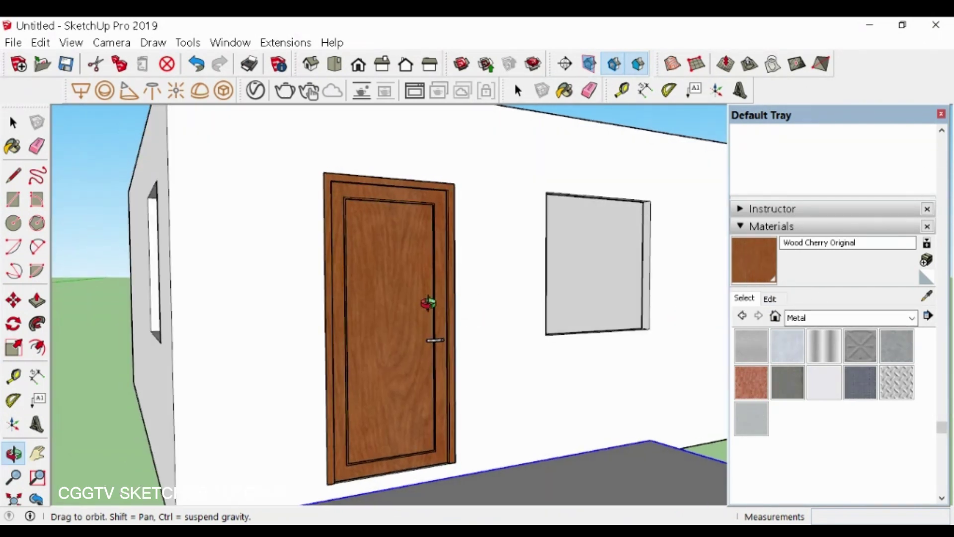
key("space")
left_click(397, 294)
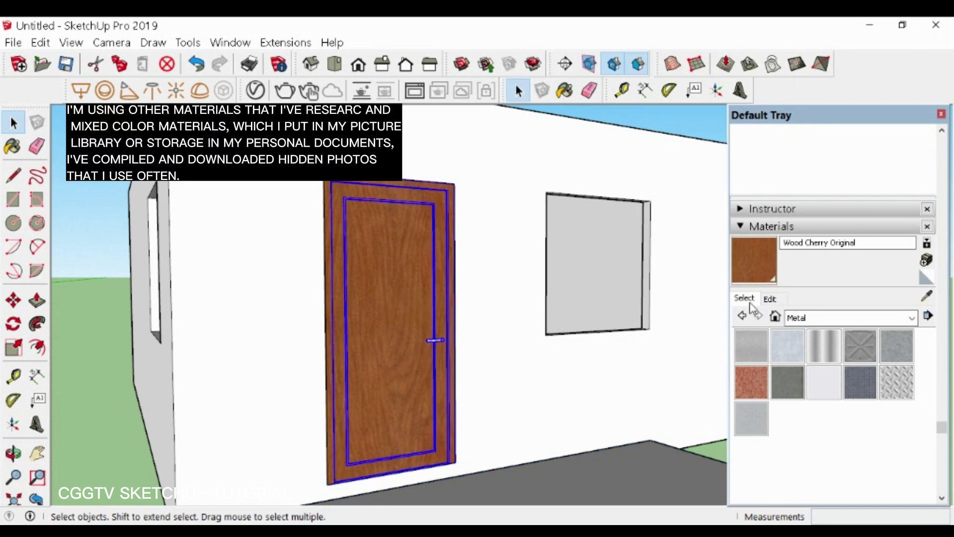
left_click(770, 299)
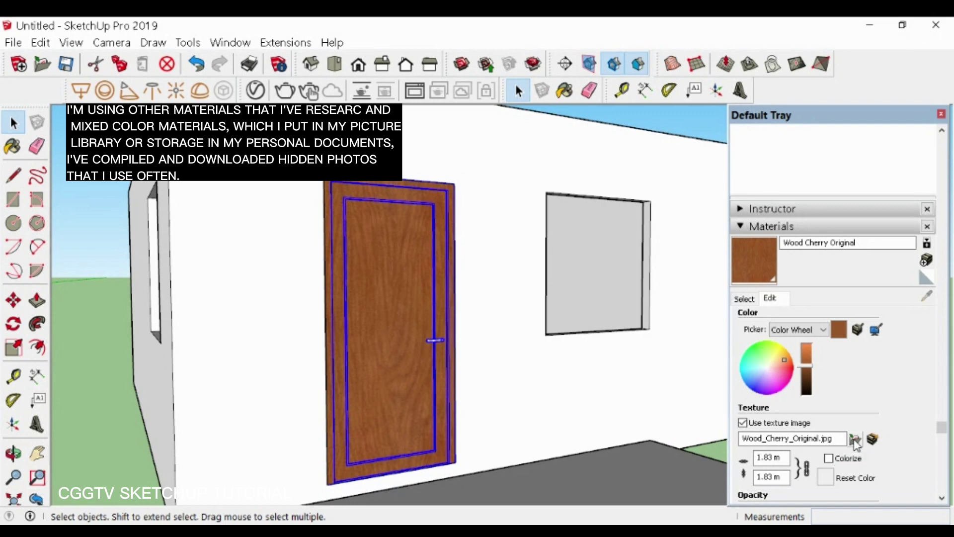
left_click(855, 439)
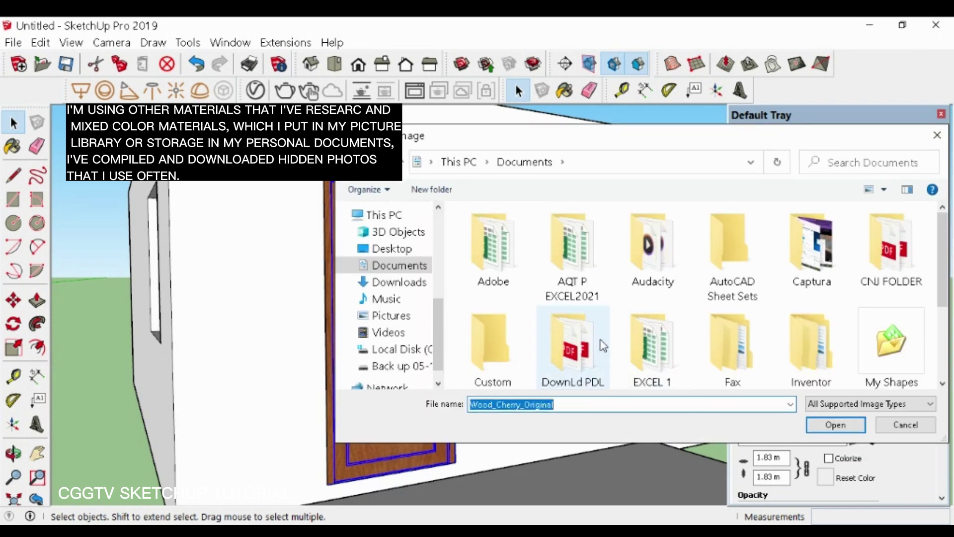
left_click(389, 318)
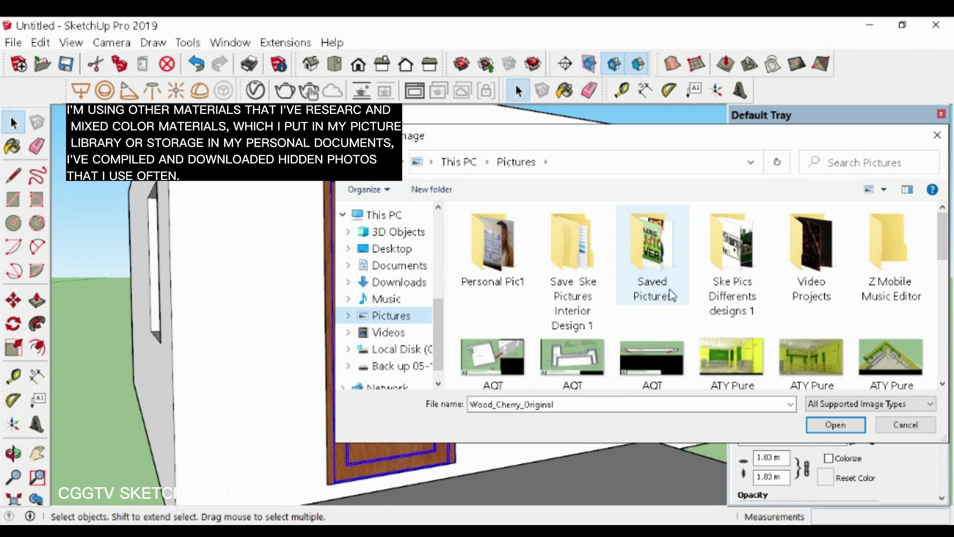
double_click(652, 248)
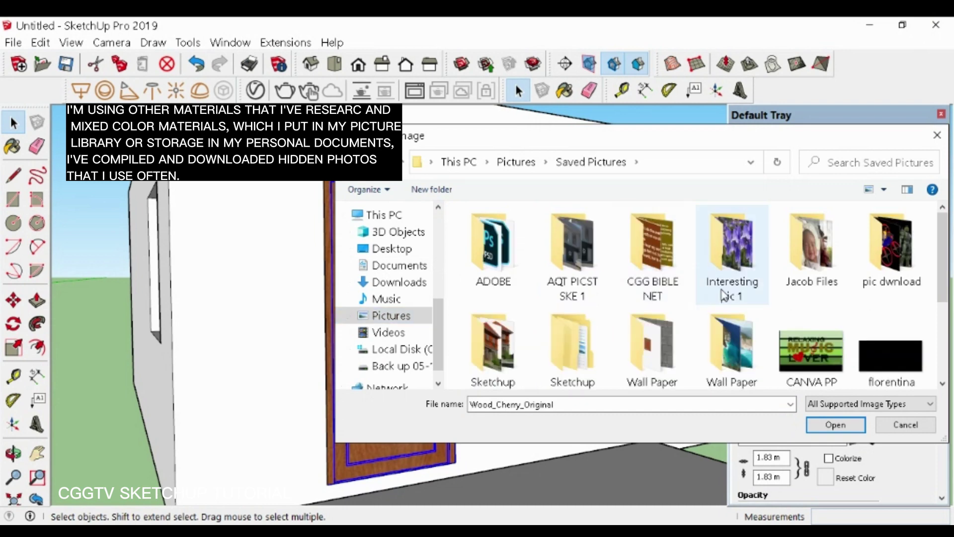
scroll(669, 372, "down", 1)
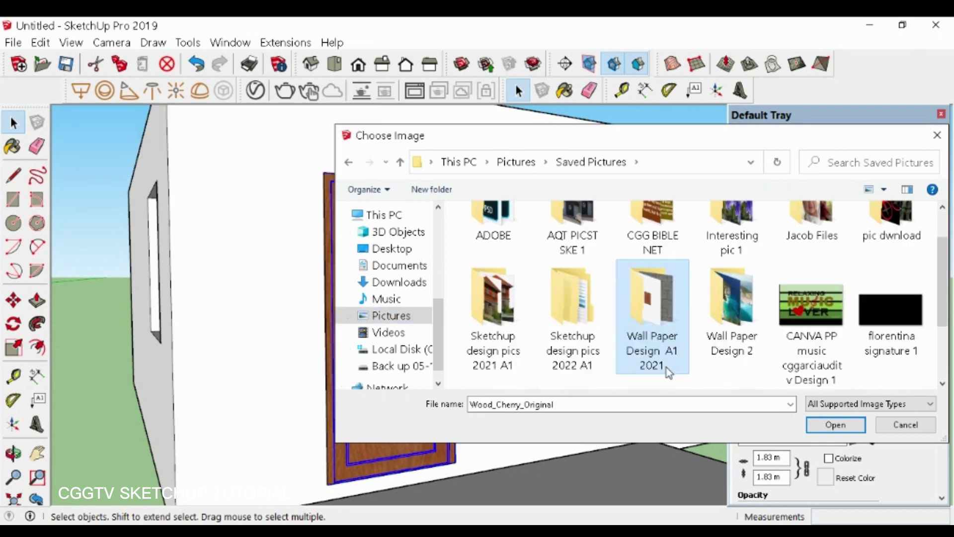
double_click(666, 368)
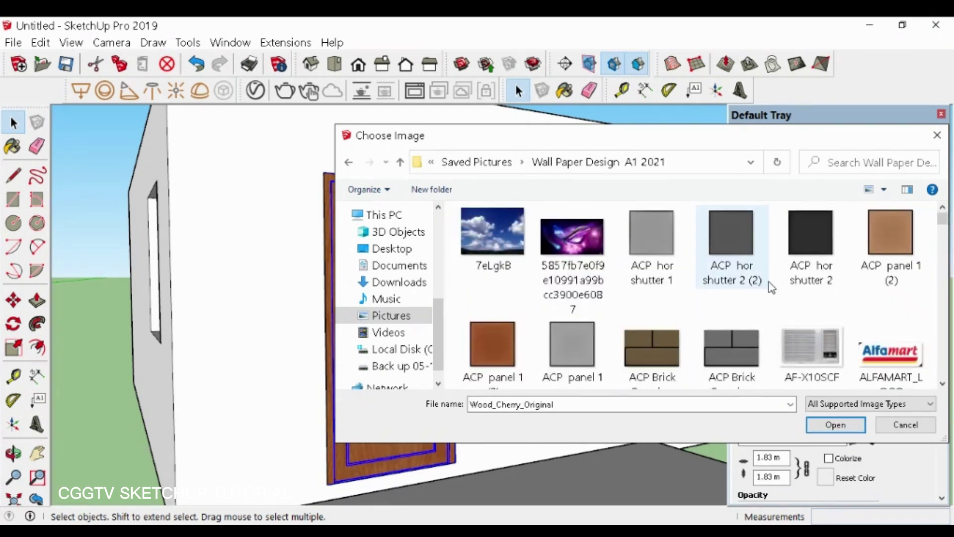
- Load the image "Wood Cherry finish A1 2" as the door material's texture
scroll(770, 288, "down", 10)
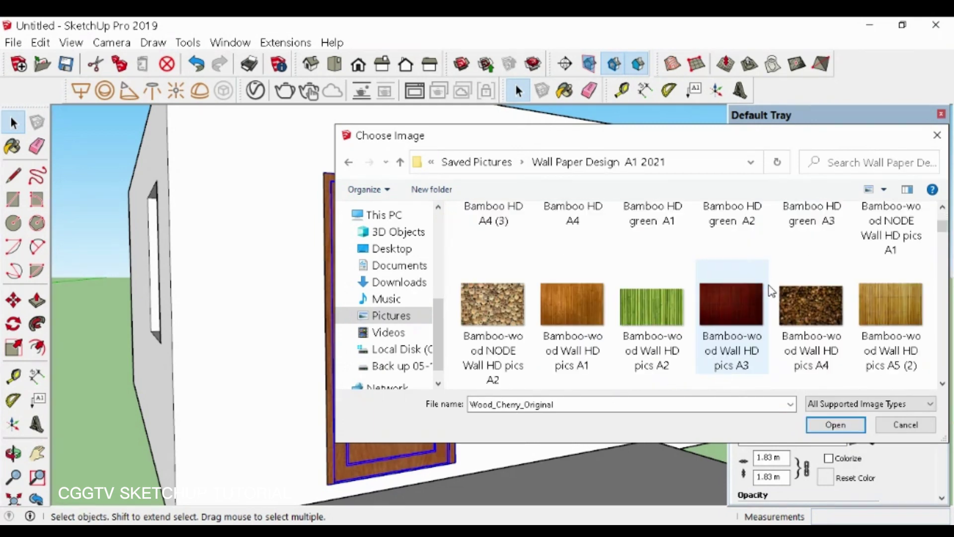
scroll(772, 291, "down", 6)
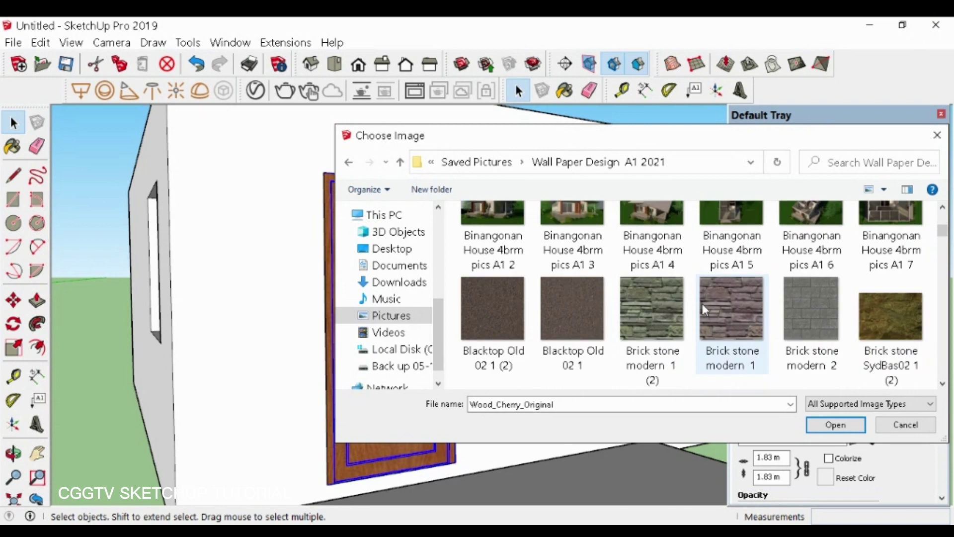
scroll(702, 305, "down", 5)
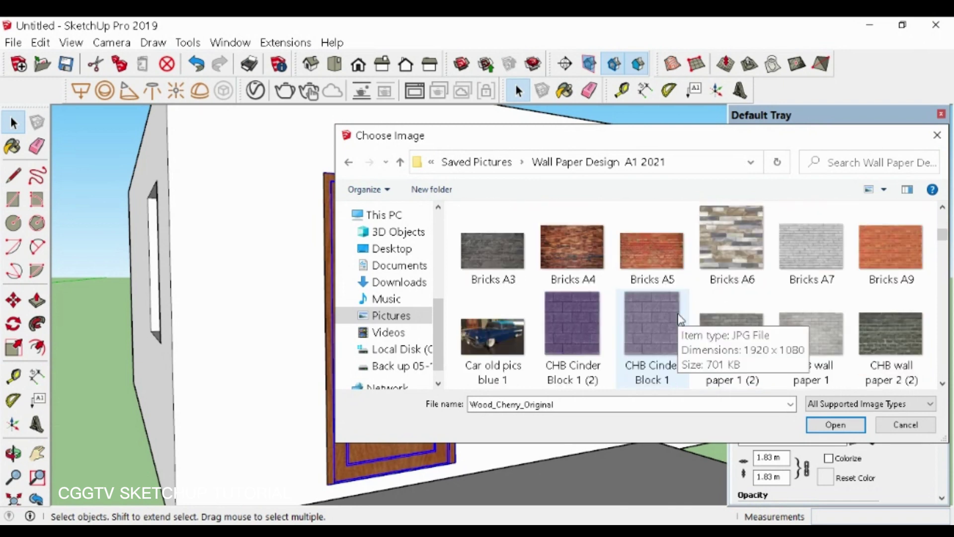
scroll(681, 319, "down", 1)
scroll(681, 320, "down", 4)
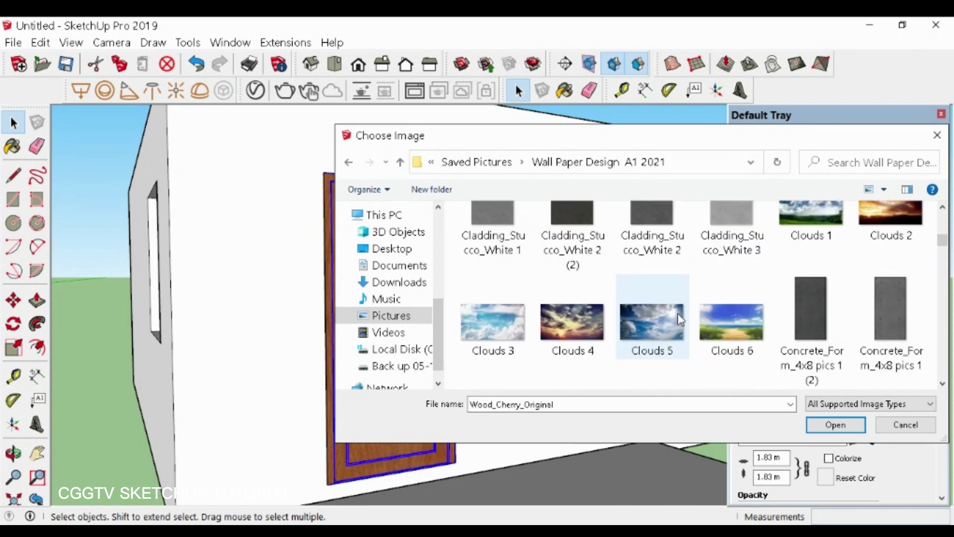
scroll(681, 319, "down", 7)
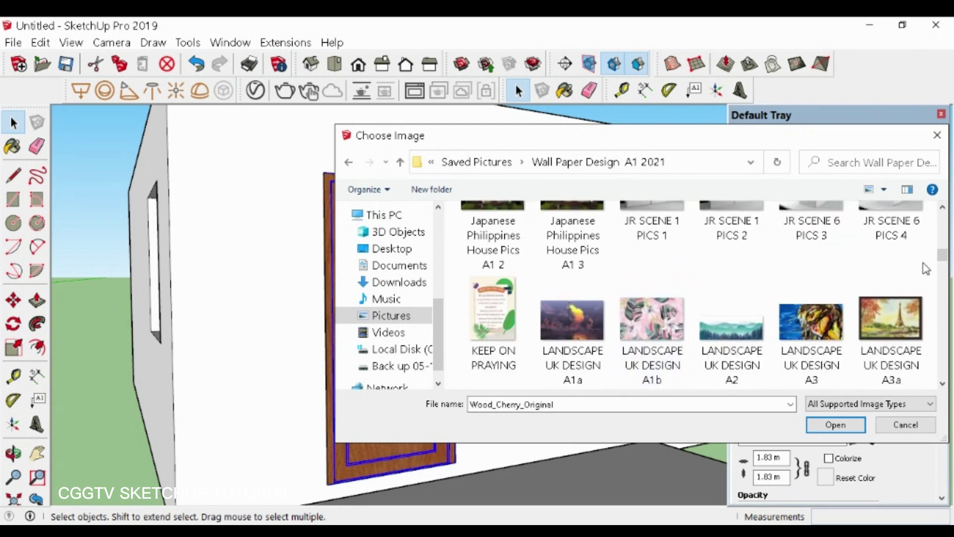
scroll(802, 251, "down", 12)
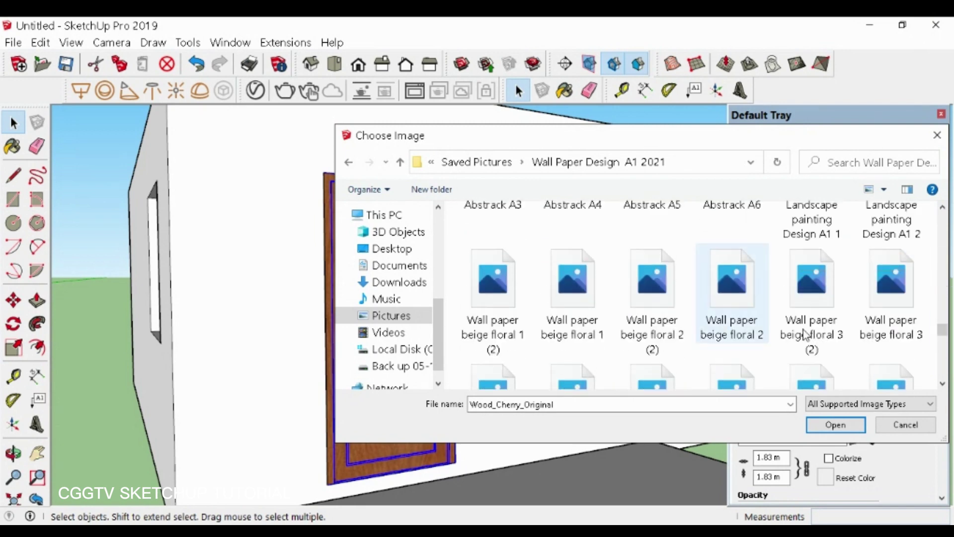
scroll(682, 337, "down", 15)
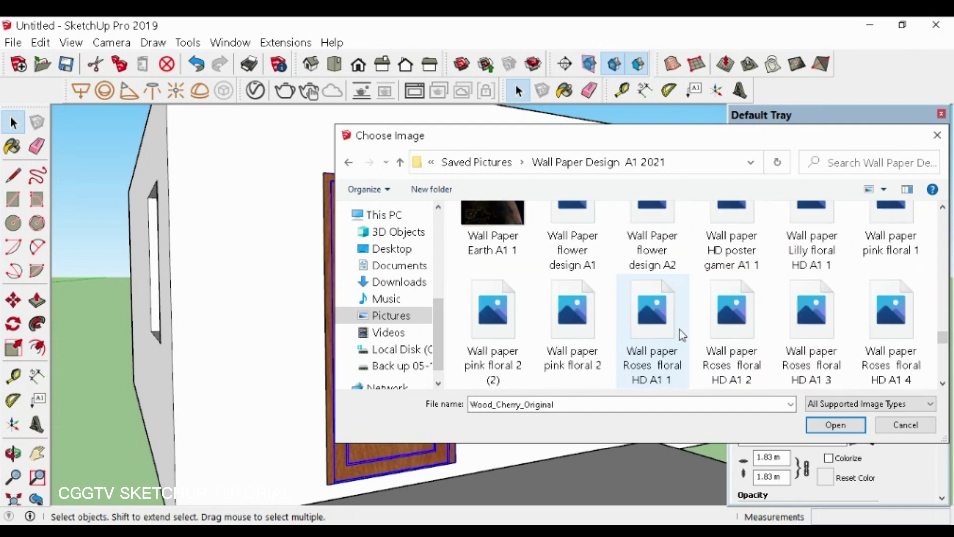
scroll(682, 336, "down", 10)
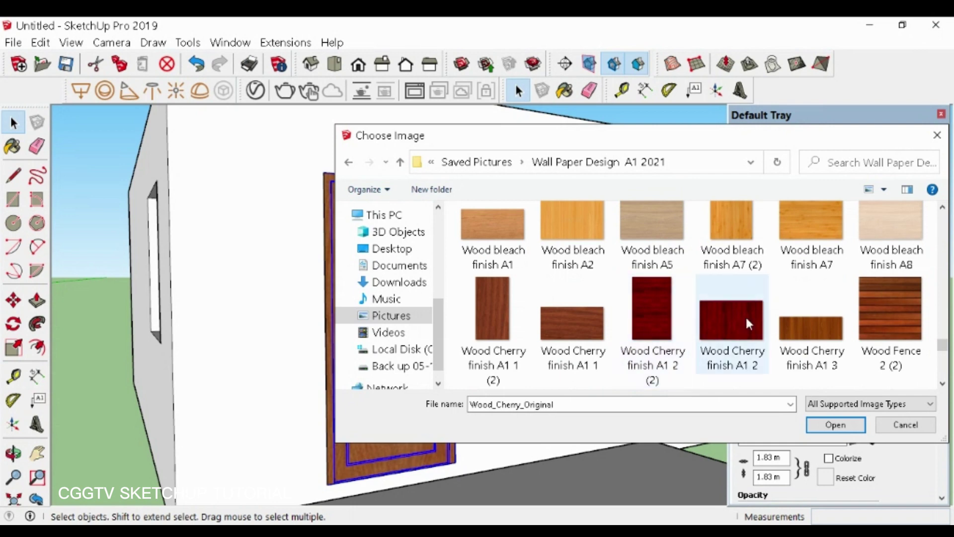
scroll(746, 319, "down", 3)
scroll(703, 320, "up", 1)
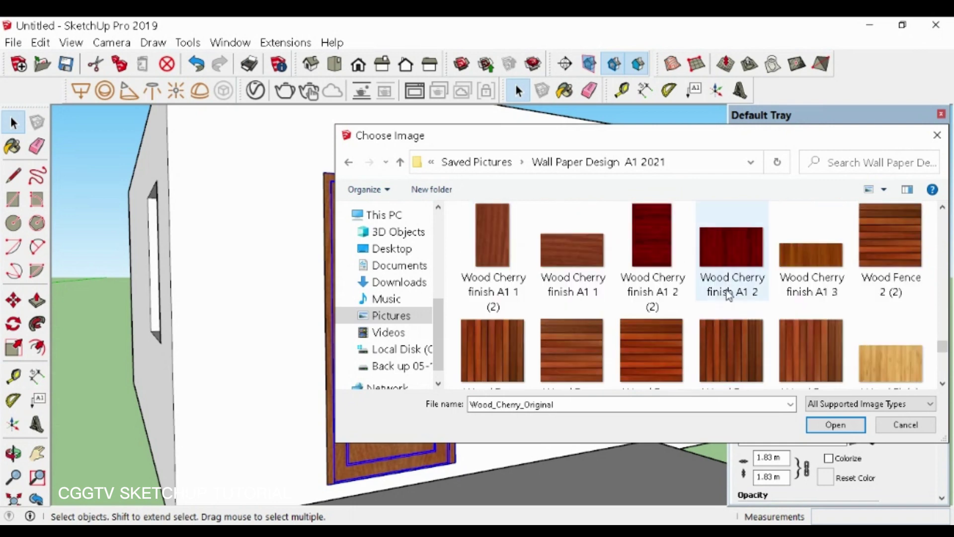
left_click(724, 260)
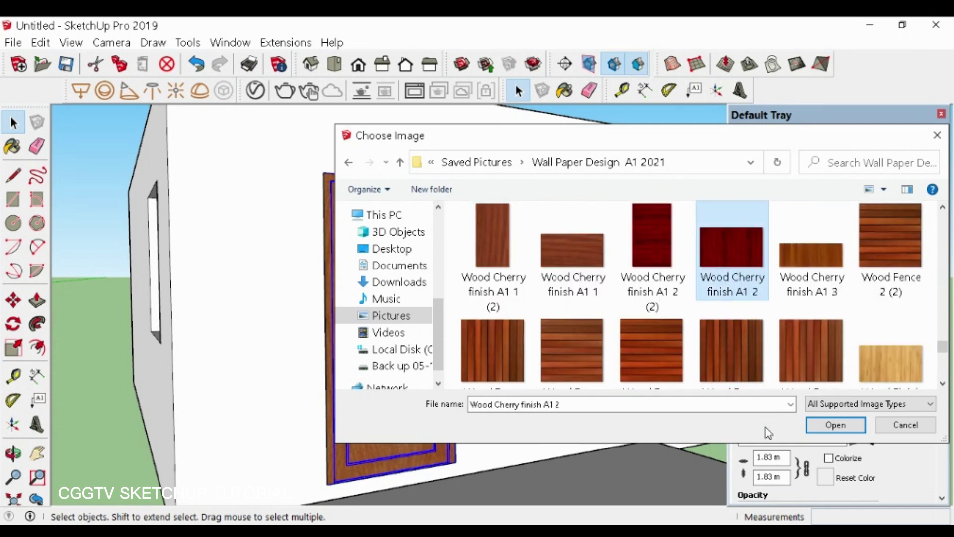
left_click(827, 424)
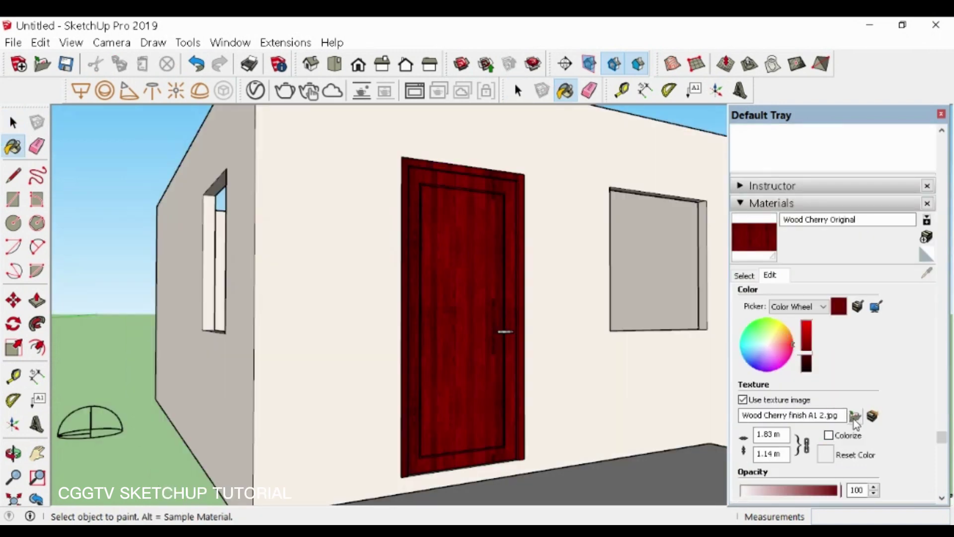
- Replace the door material's texture image with "Wood Finish Google A1 1" from the Wall Paper Design A1 2021 folder
left_click(854, 418)
scroll(783, 279, "down", 1)
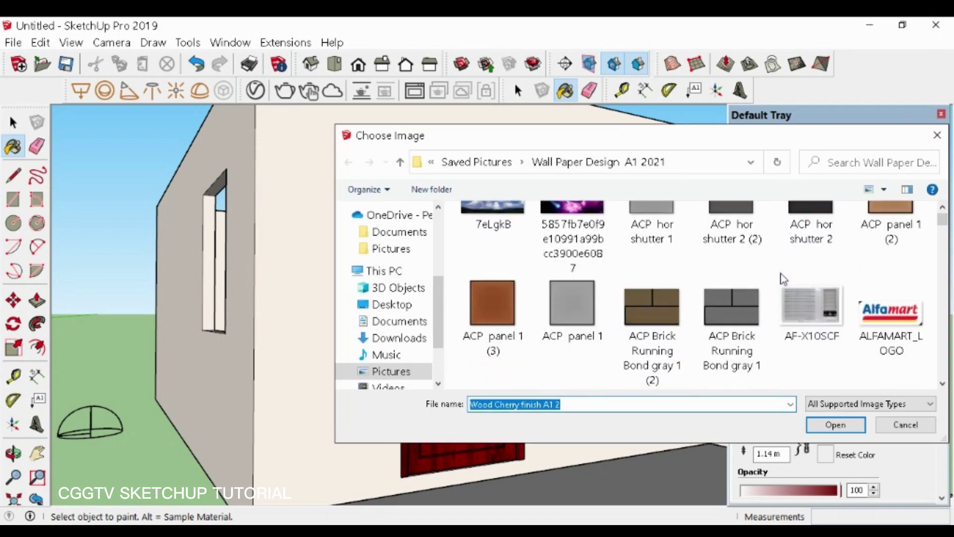
scroll(784, 279, "down", 3)
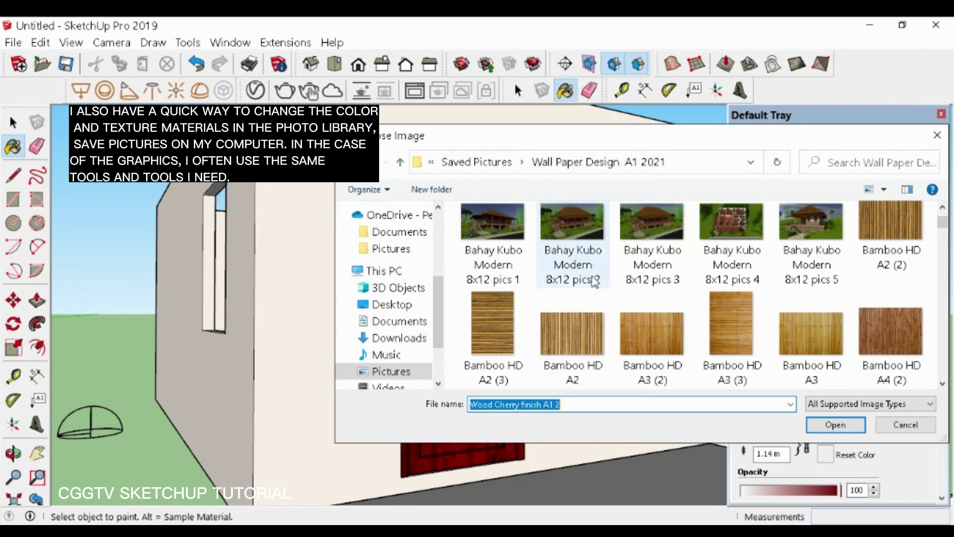
scroll(630, 327, "down", 5)
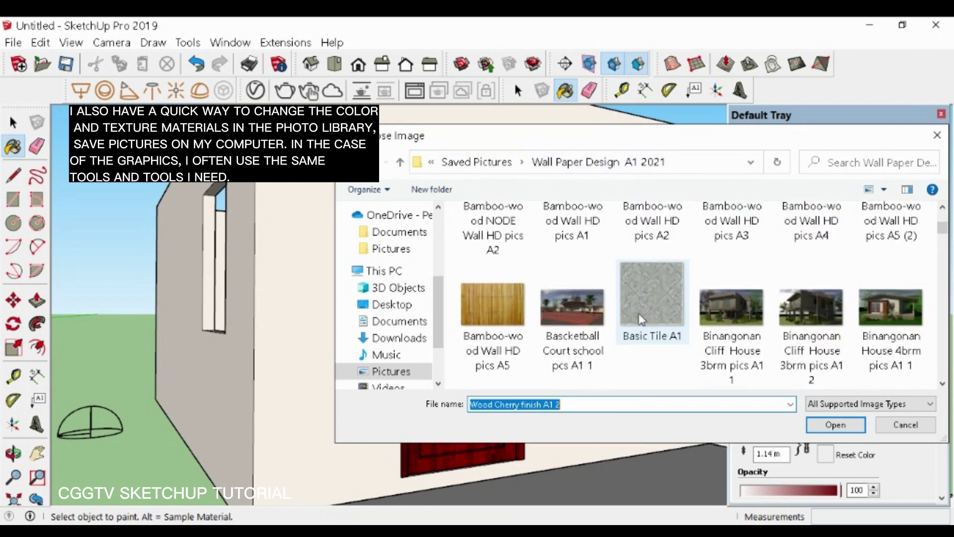
scroll(641, 319, "down", 3)
scroll(639, 313, "down", 5)
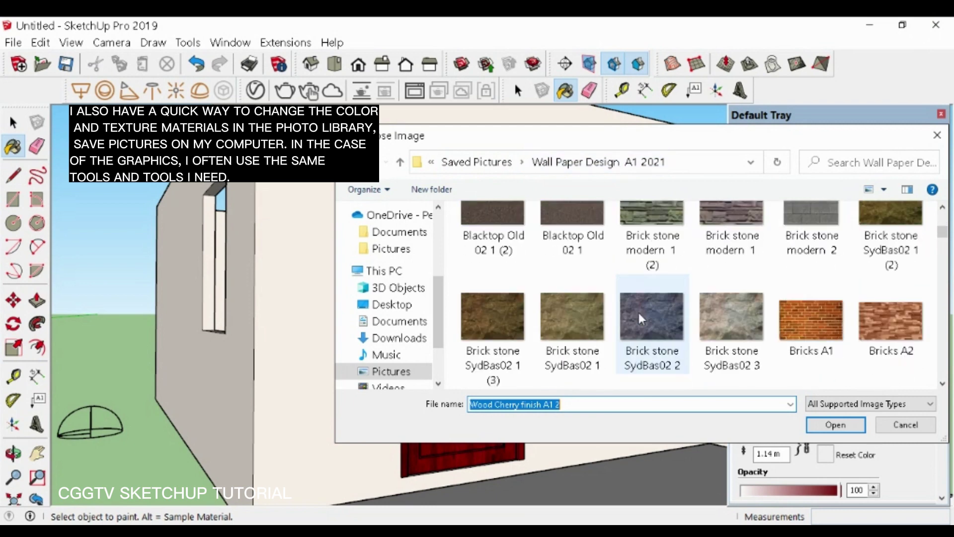
scroll(638, 313, "down", 3)
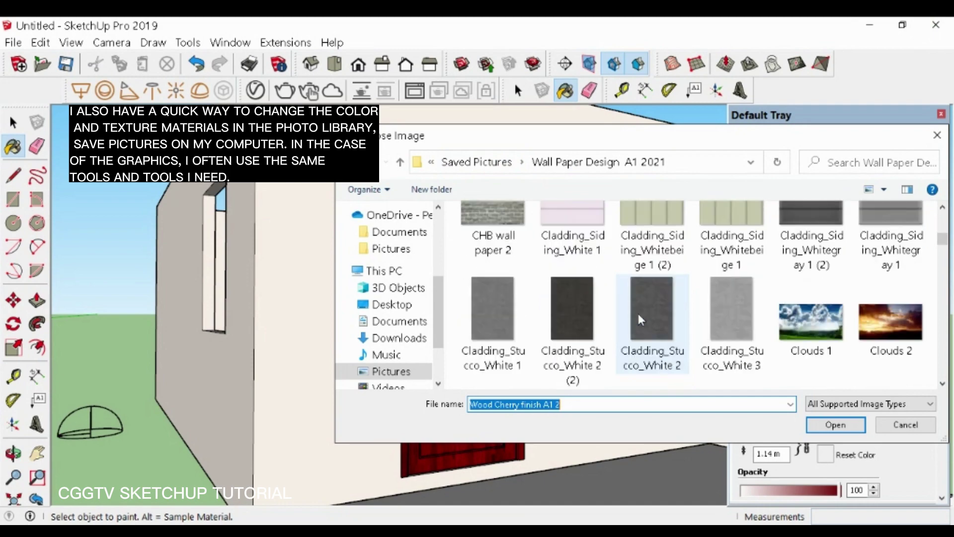
scroll(637, 311, "down", 2)
scroll(638, 313, "down", 6)
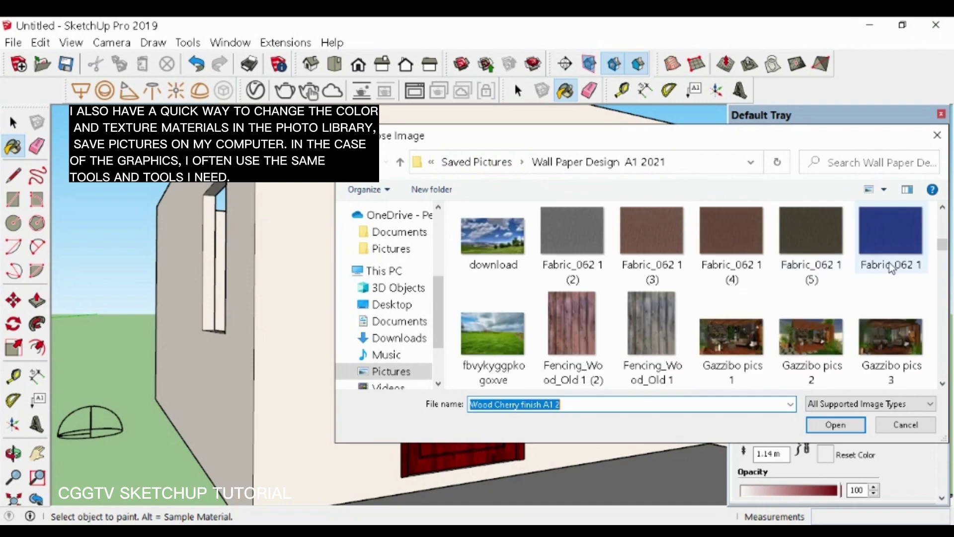
left_click_drag(942, 247, 941, 294)
scroll(674, 337, "down", 15)
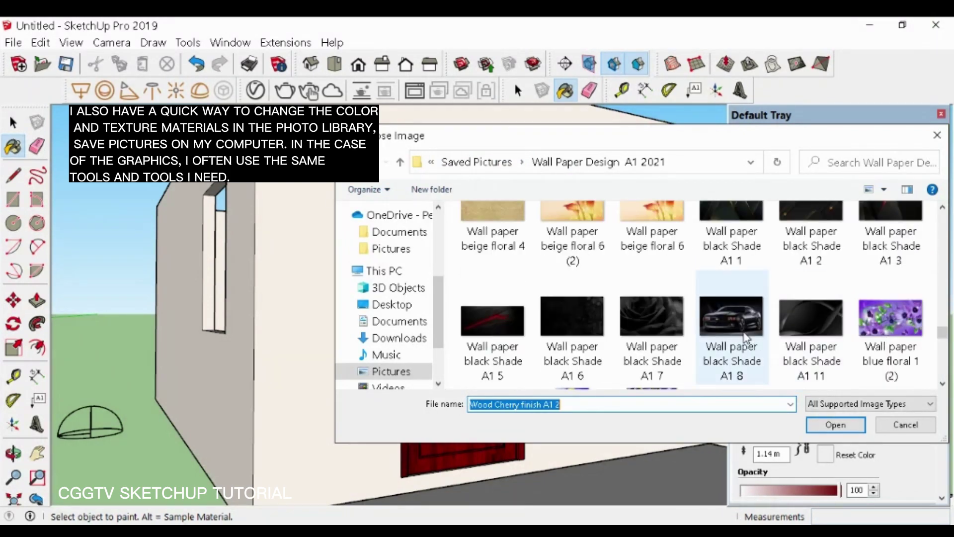
scroll(666, 336, "down", 5)
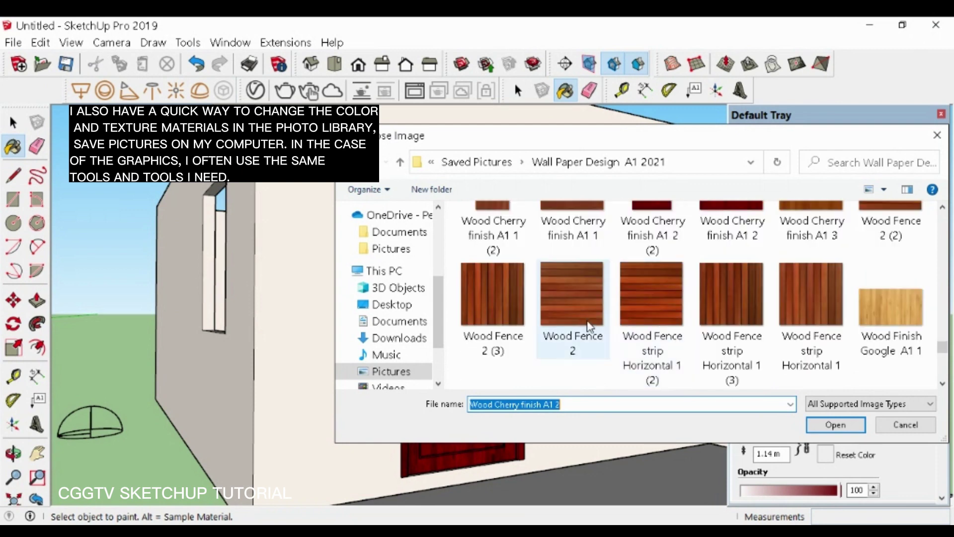
scroll(618, 316, "down", 2)
scroll(618, 316, "up", 1)
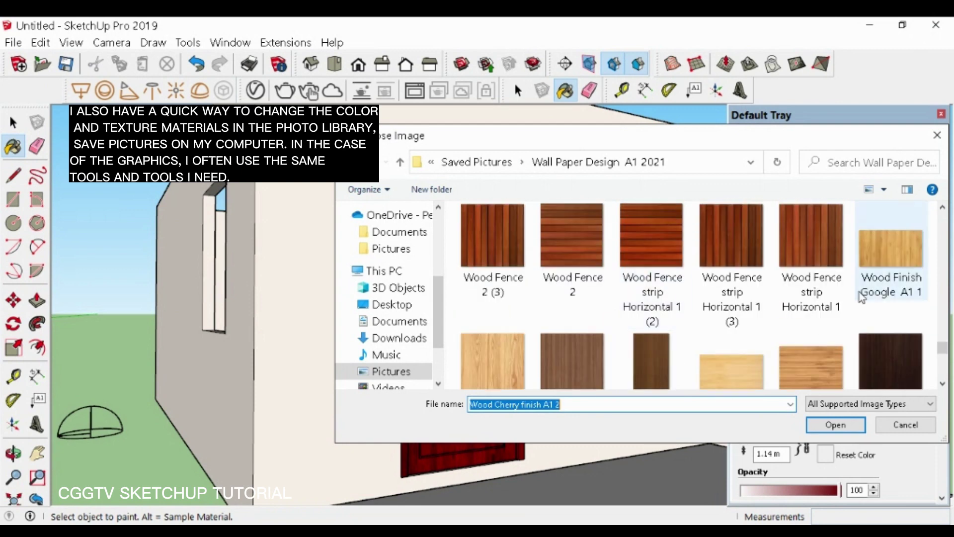
left_click(886, 258)
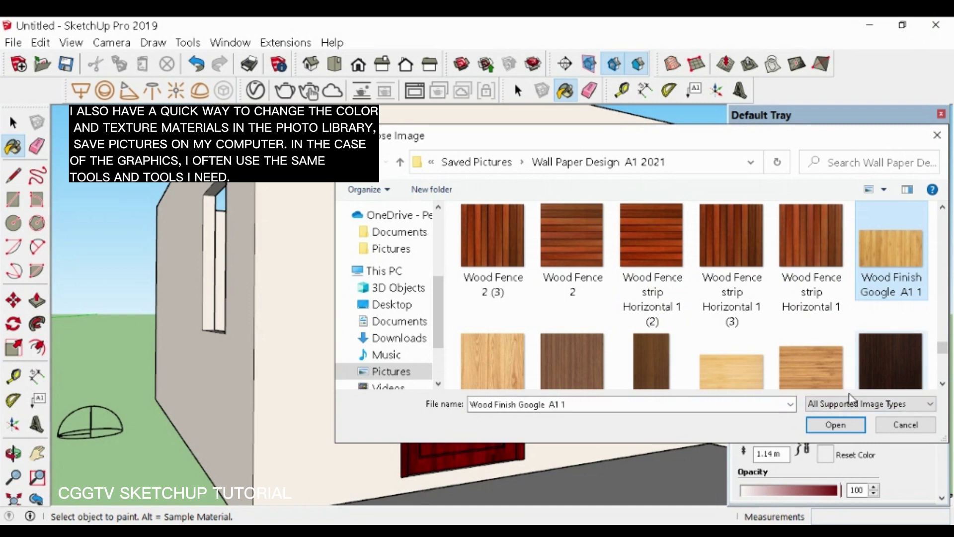
left_click(839, 429)
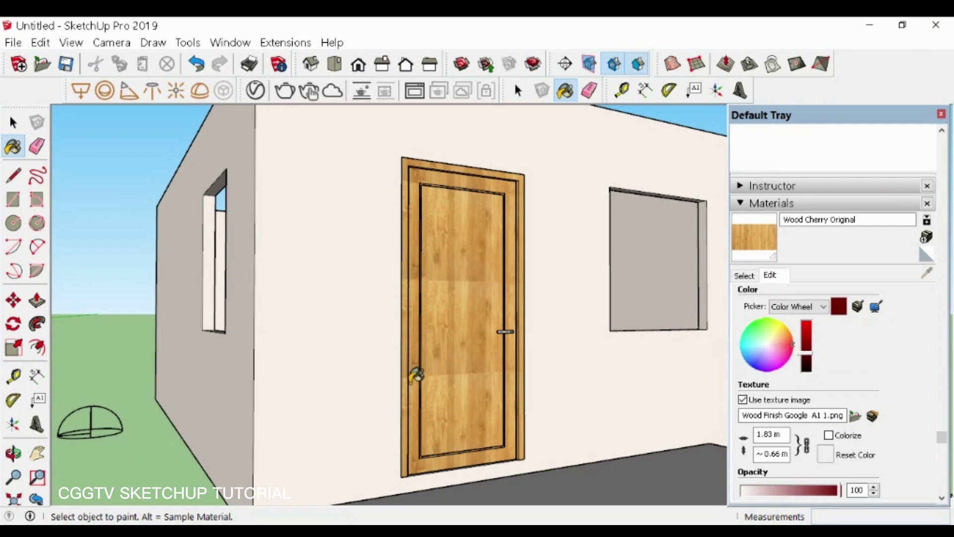
- Unlock the door texture's aspect ratio, set its height to 3.66 m, and close the Default Tray
left_click(805, 445)
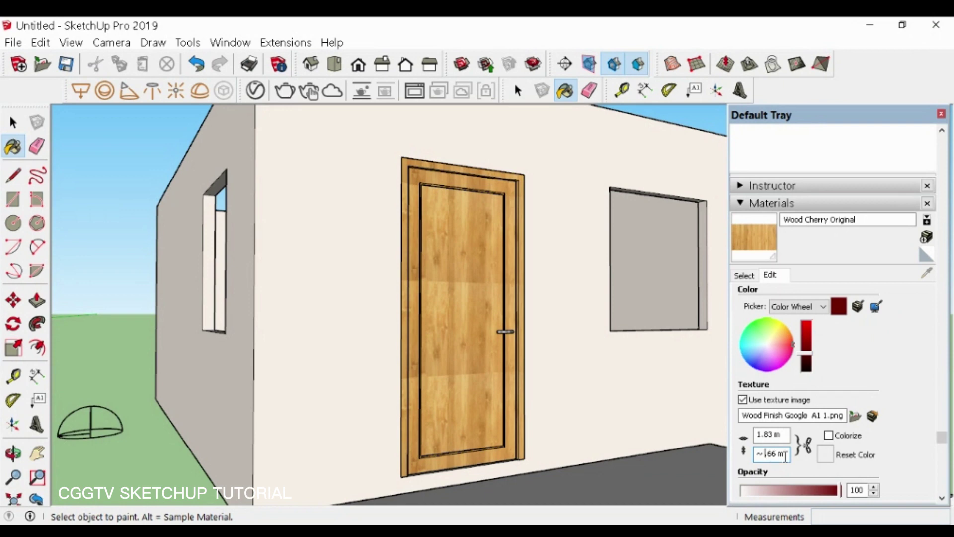
type("3.")
key("Return")
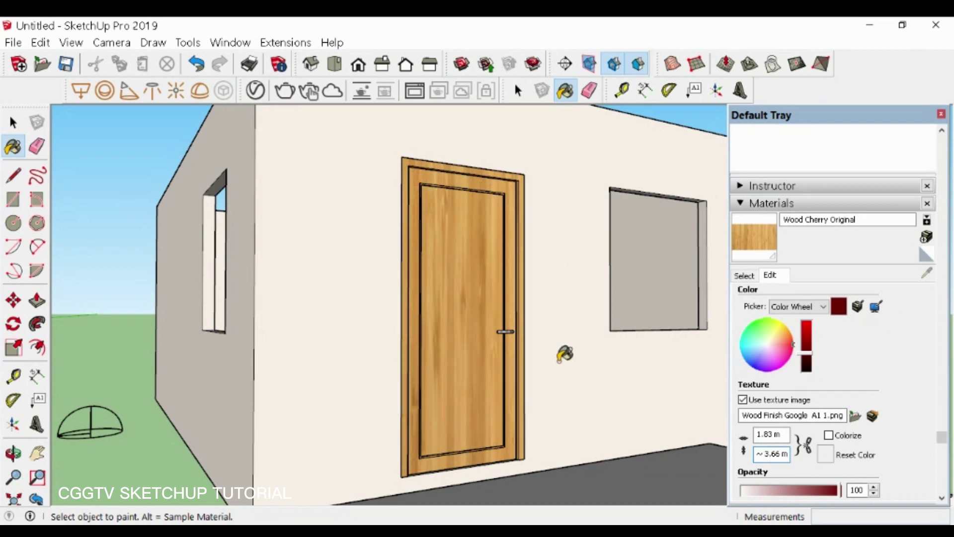
left_click(942, 114)
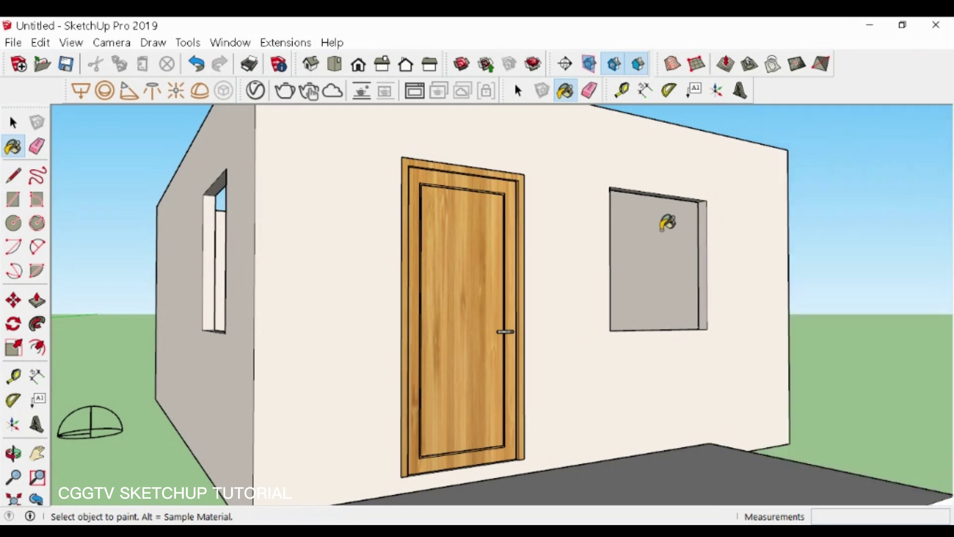
left_click(285, 92)
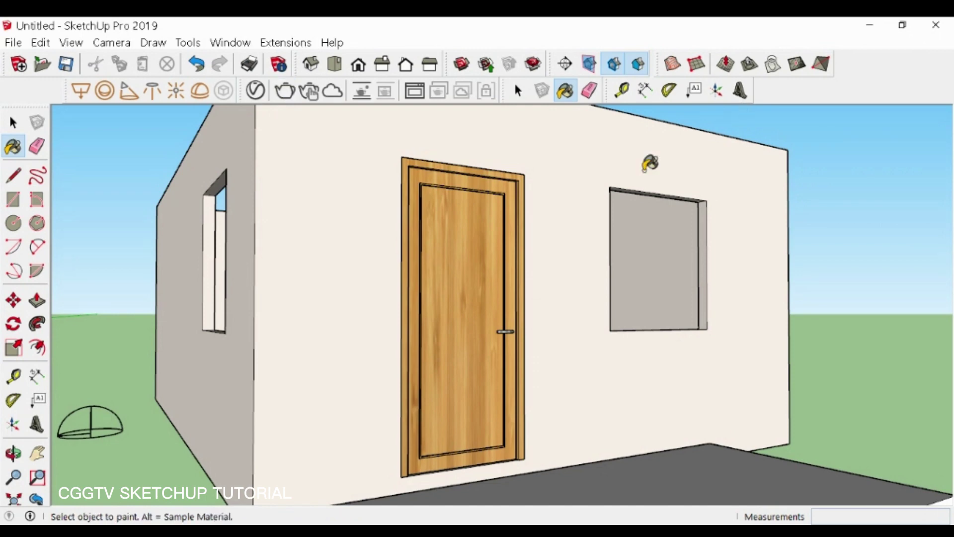
- Select the whole plain white door near the human figure and make it a group
left_click(13, 453)
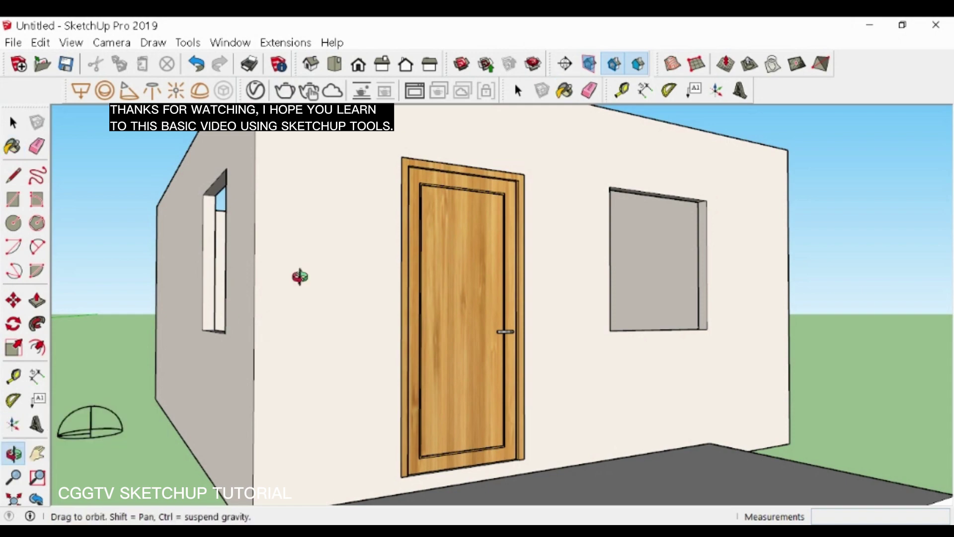
left_click_drag(379, 198, 201, 303)
key("space")
left_click(213, 323)
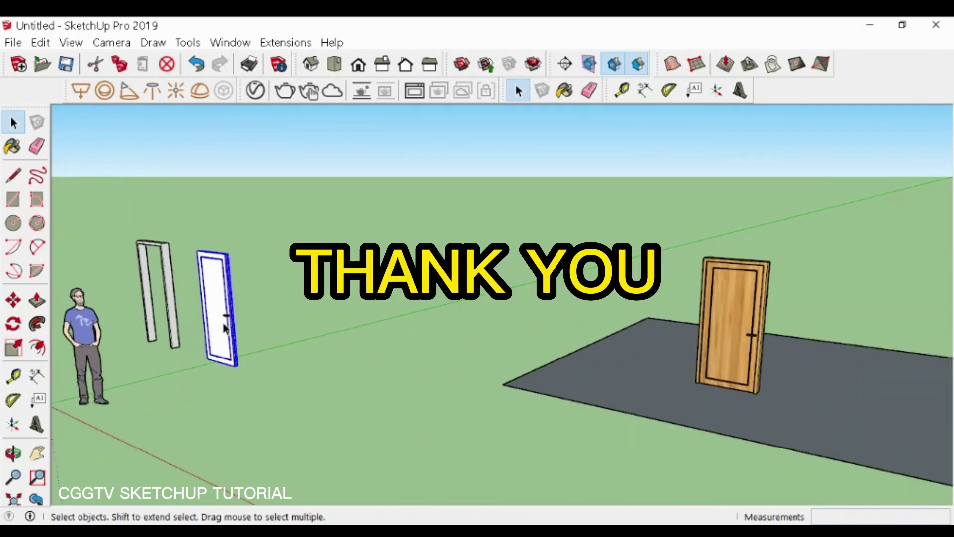
right_click(219, 327)
left_click(251, 226)
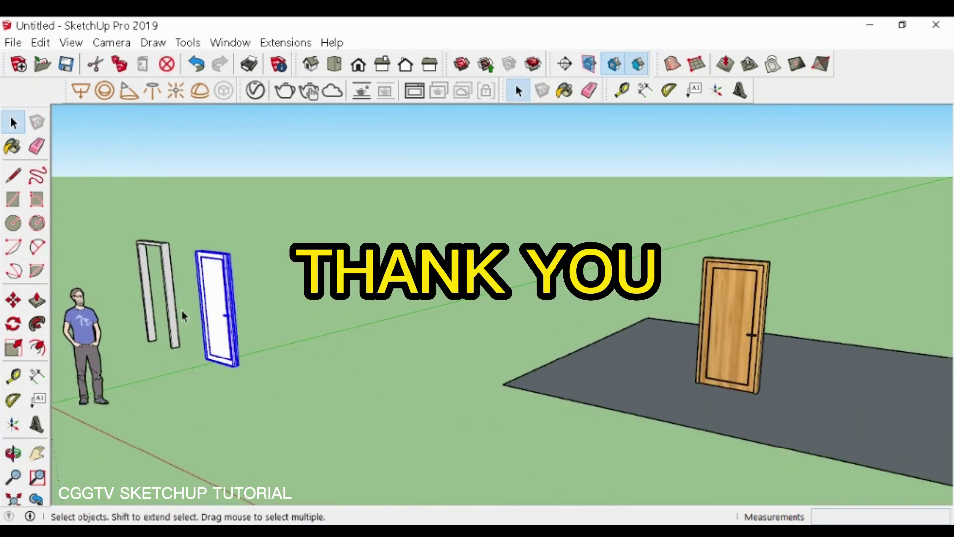
- Add the separate door frame to the selection and move it with the white door onto the dark slab beside the wooden door
left_click(174, 340, "shift")
key("m")
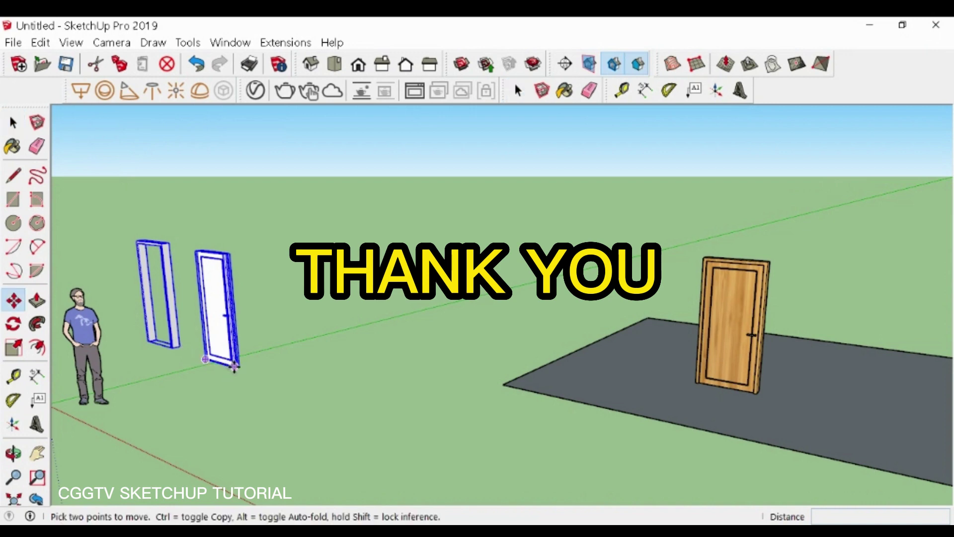
left_click(235, 367)
left_click(868, 365)
scroll(470, 427, "down", 5)
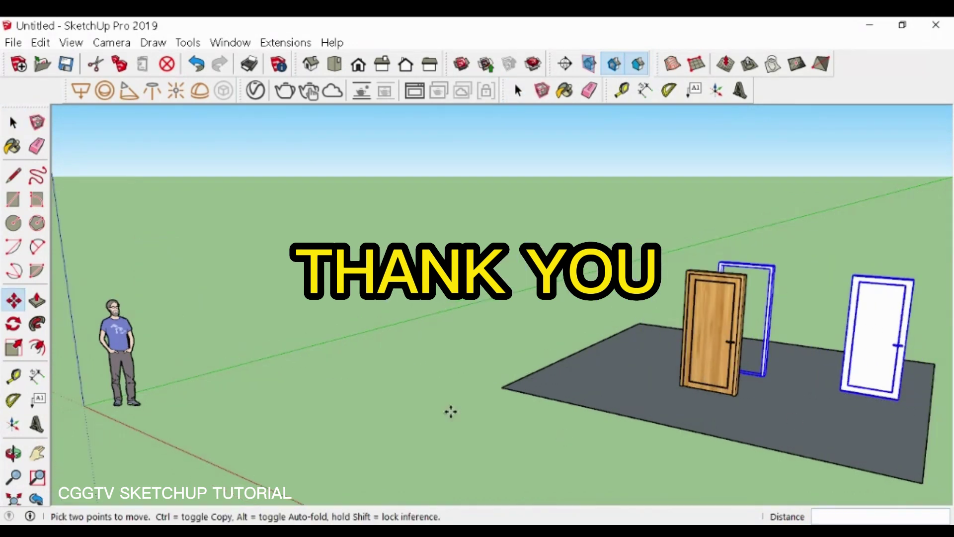